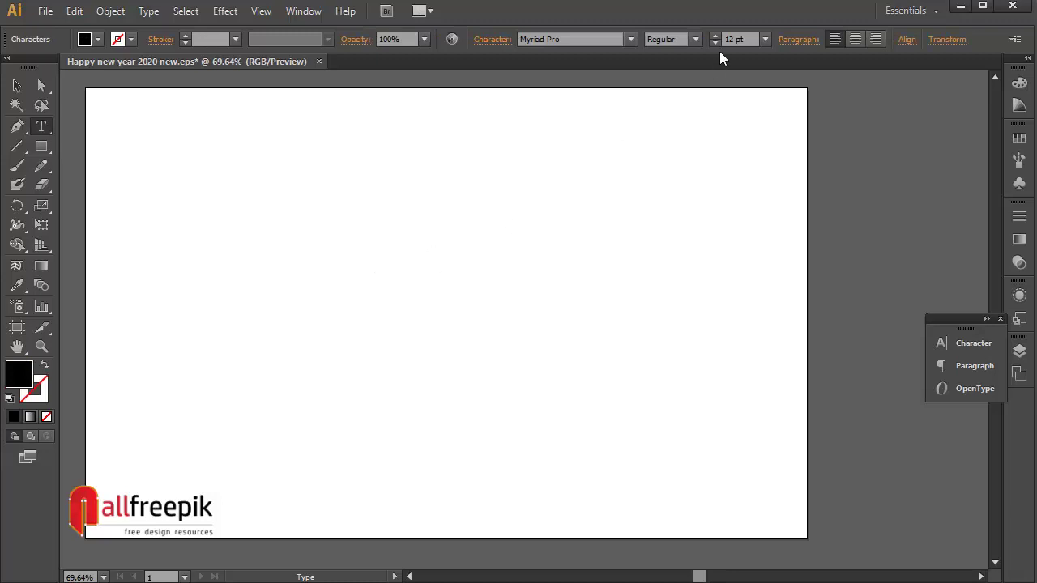
- Set the font to Century Gothic and add the digit 2 as point text on the artboard
left_click(561, 39)
type("Centaur")
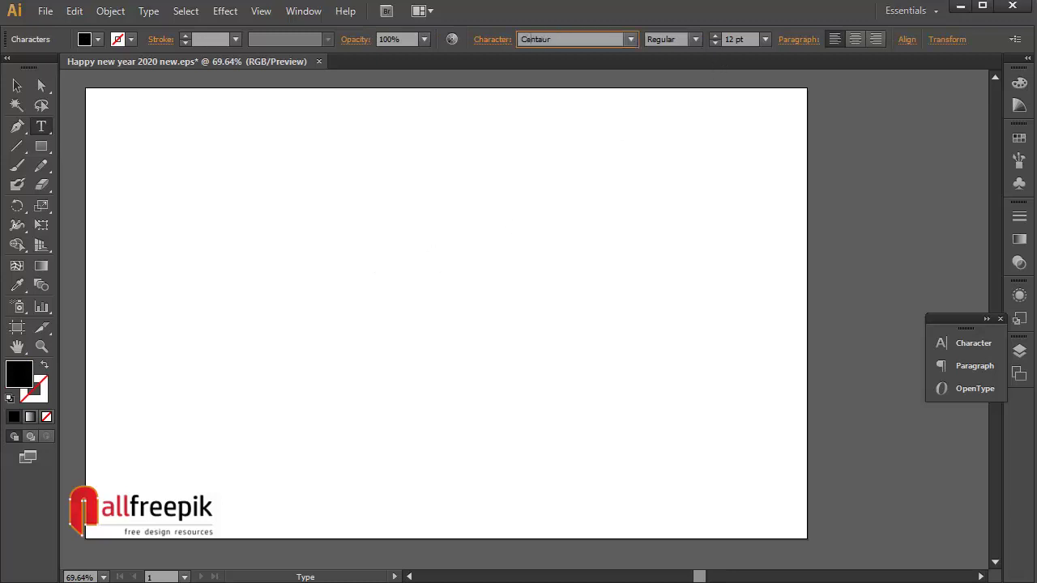
left_click(629, 38)
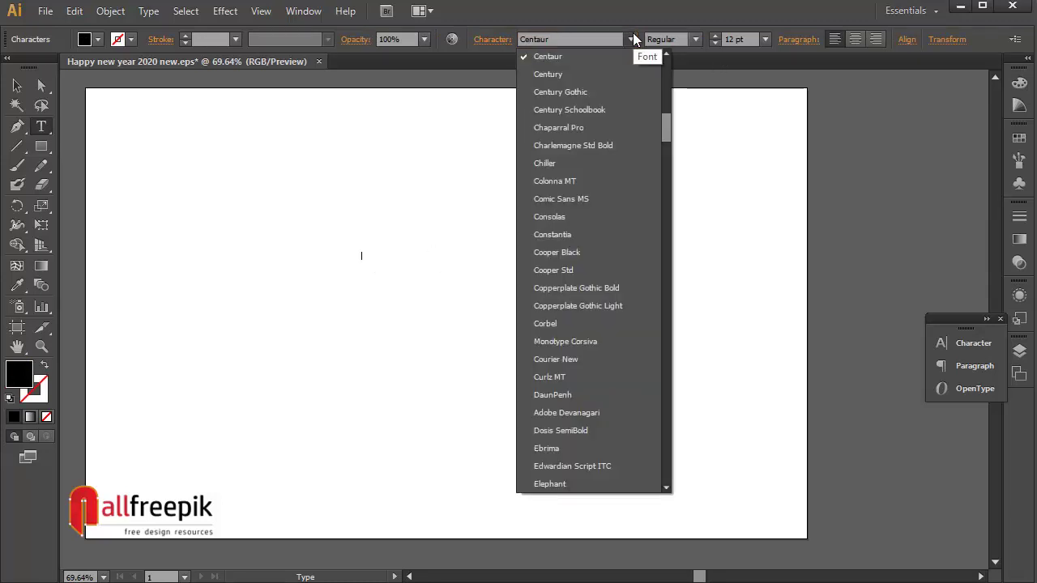
left_click(607, 83)
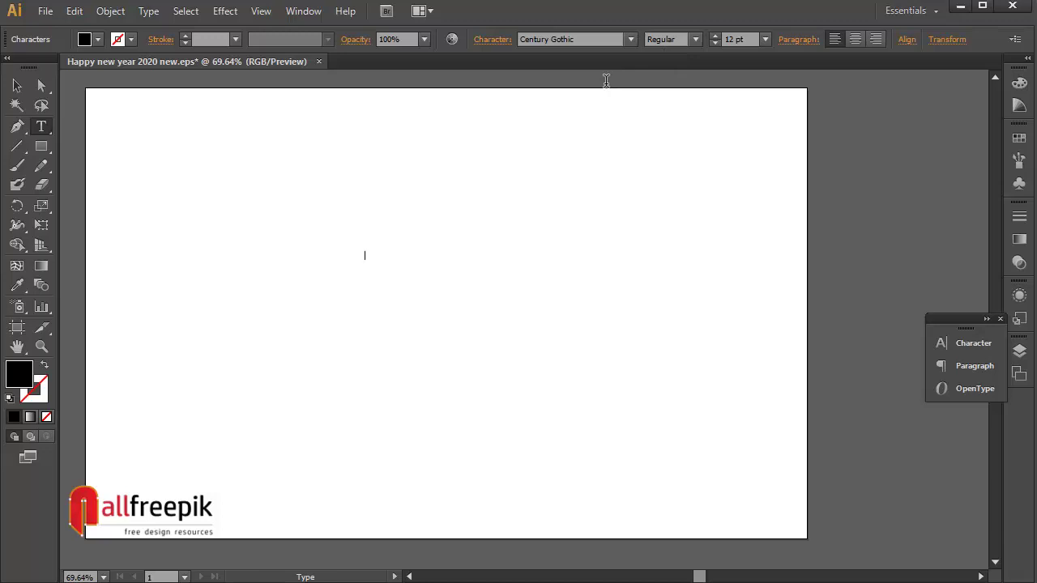
key("Escape")
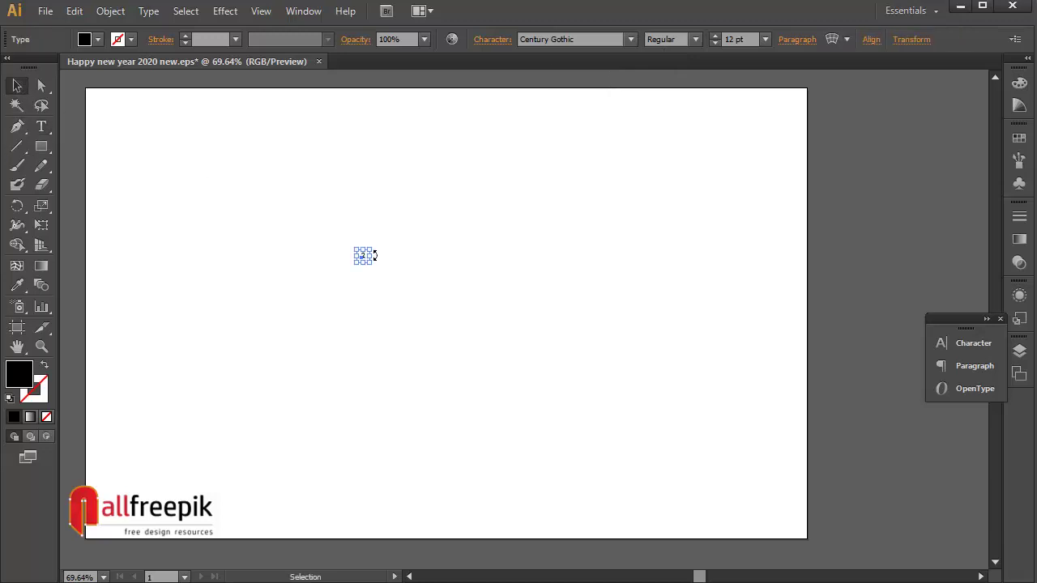
- Enlarge the digit 2 to about 209 pt near the artboard's centre and convert it to outlines
left_click_drag(370, 261, 504, 431)
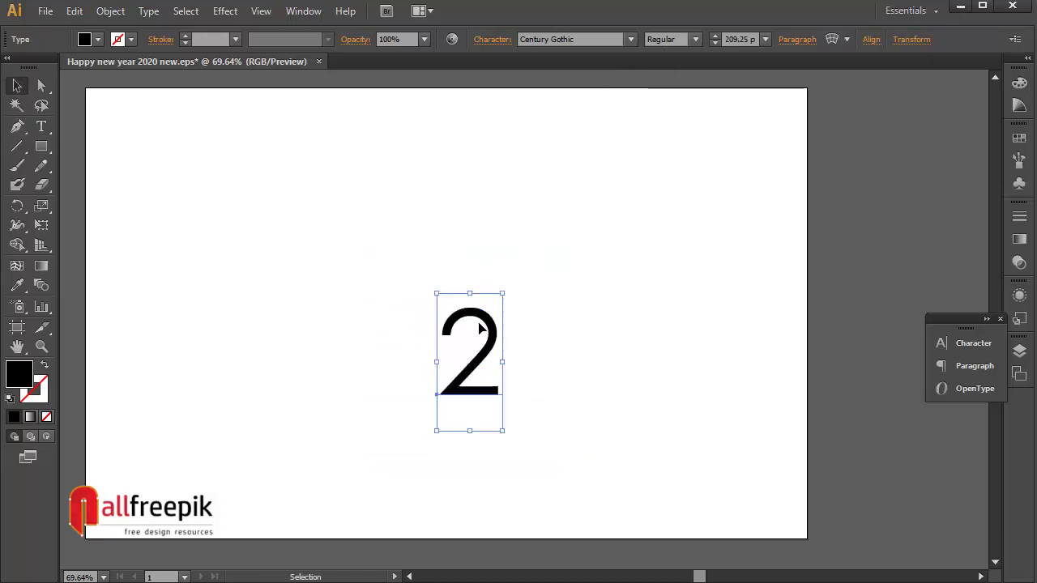
left_click_drag(481, 327, 438, 279)
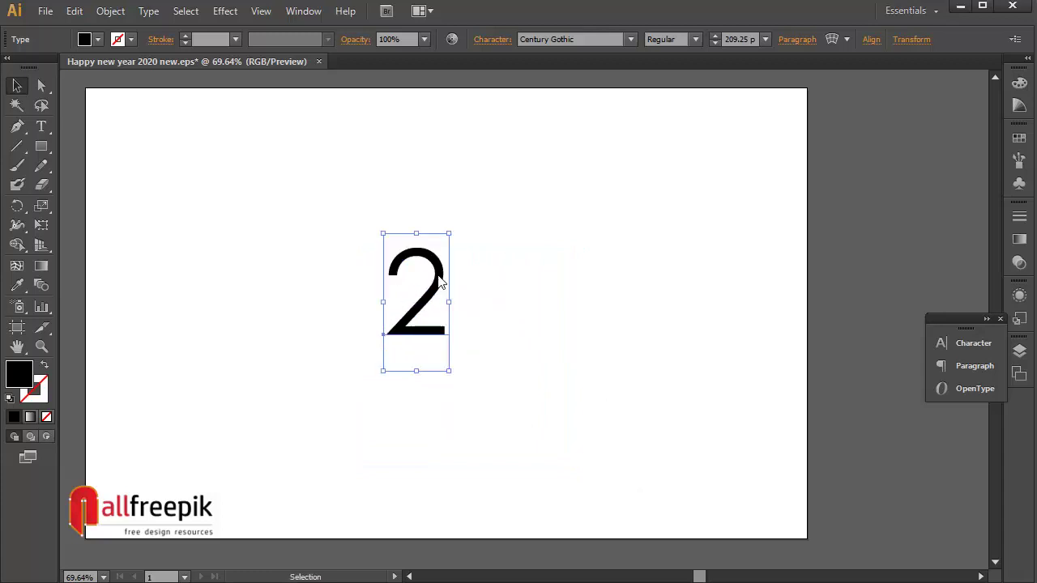
right_click(439, 281)
left_click(500, 387)
left_click(533, 332)
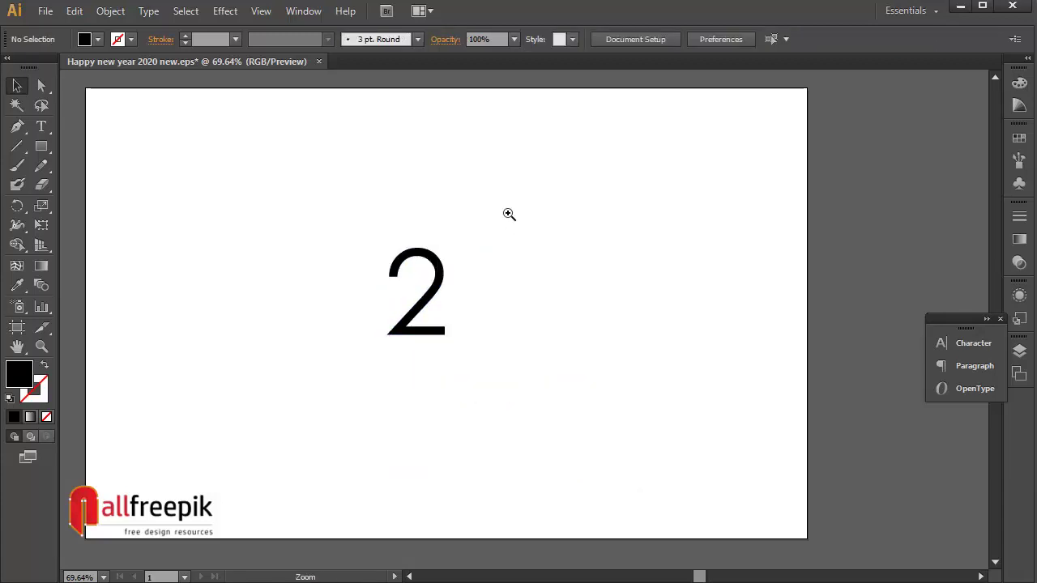
- Swap the fill and stroke of the outlined 2, leaving a black stroke without fill, and ungroup it
left_click_drag(509, 214, 330, 401)
key("v")
left_click(519, 308)
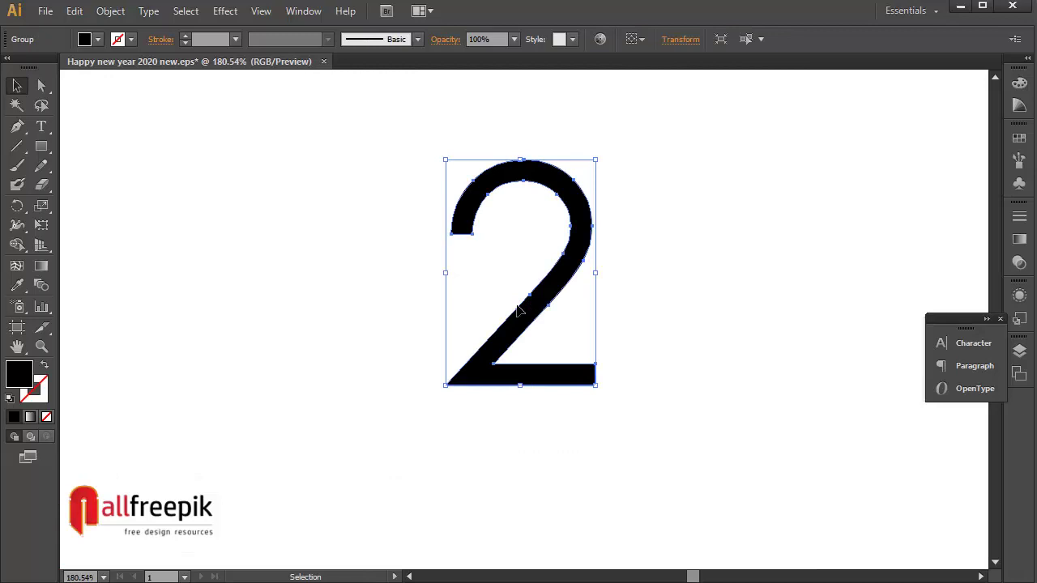
left_click(44, 367)
right_click(580, 215)
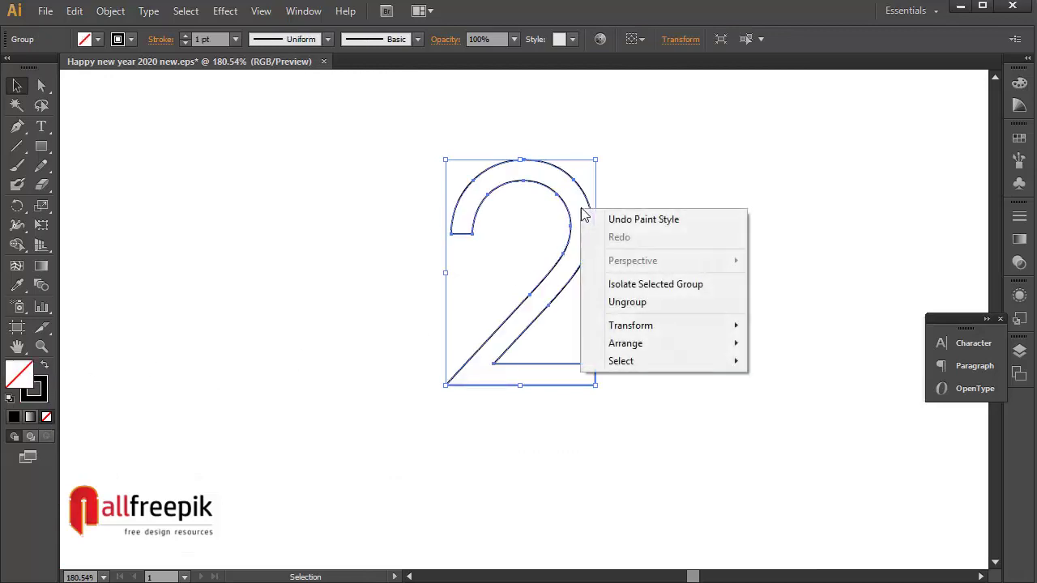
left_click(646, 303)
left_click(591, 302)
left_click(568, 289)
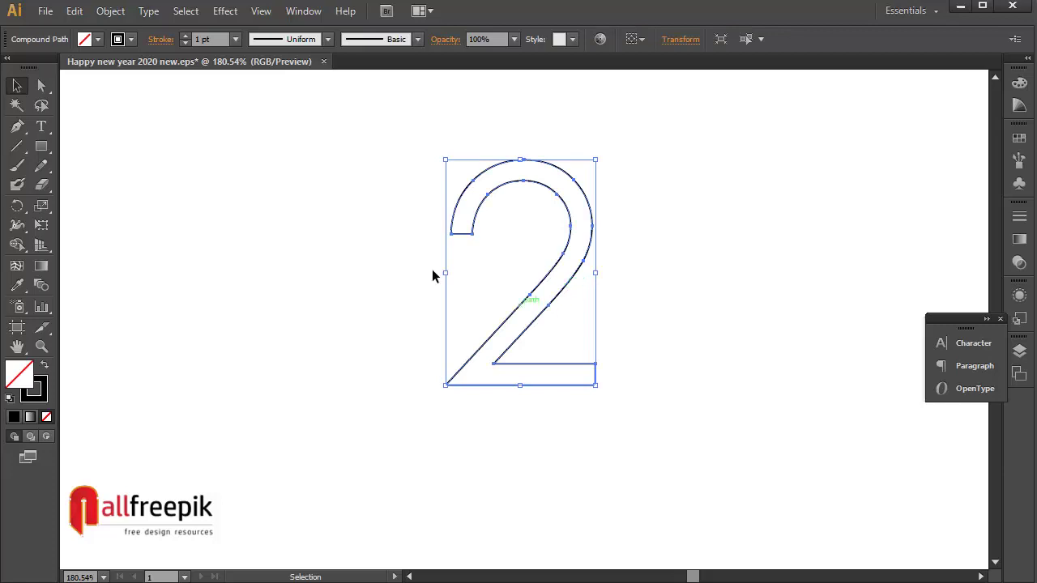
- Offset the path of the 2 by -7 px with Miter joins and a miter limit of 4, using the preview
left_click(110, 11)
mouse_move(160, 348)
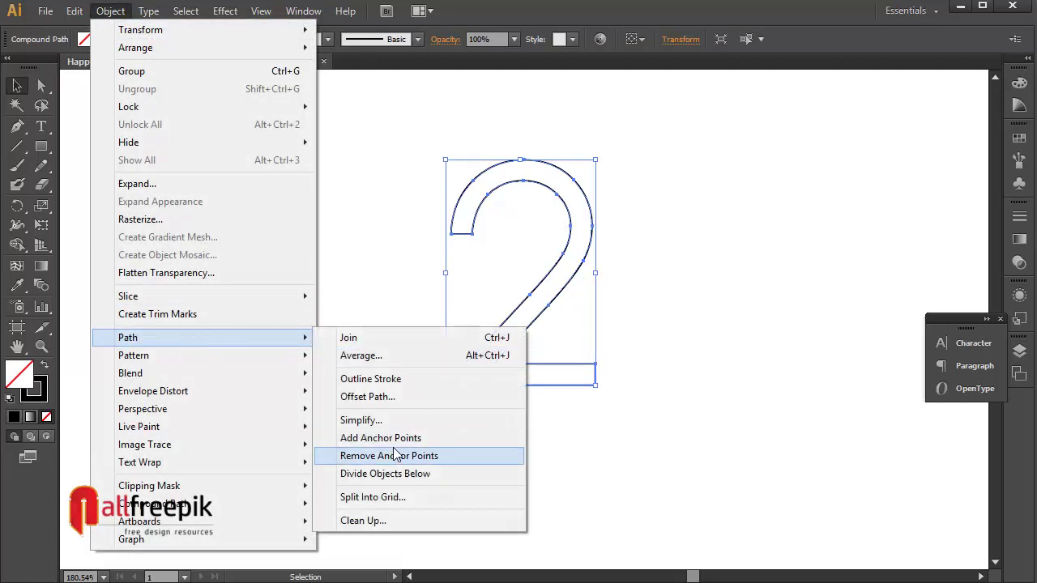
left_click(387, 399)
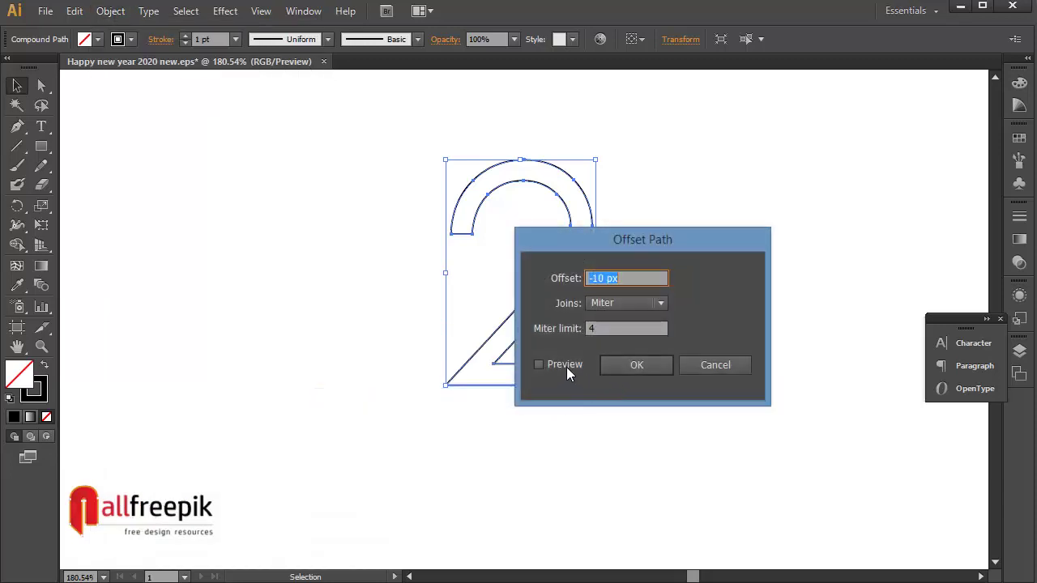
left_click(566, 367)
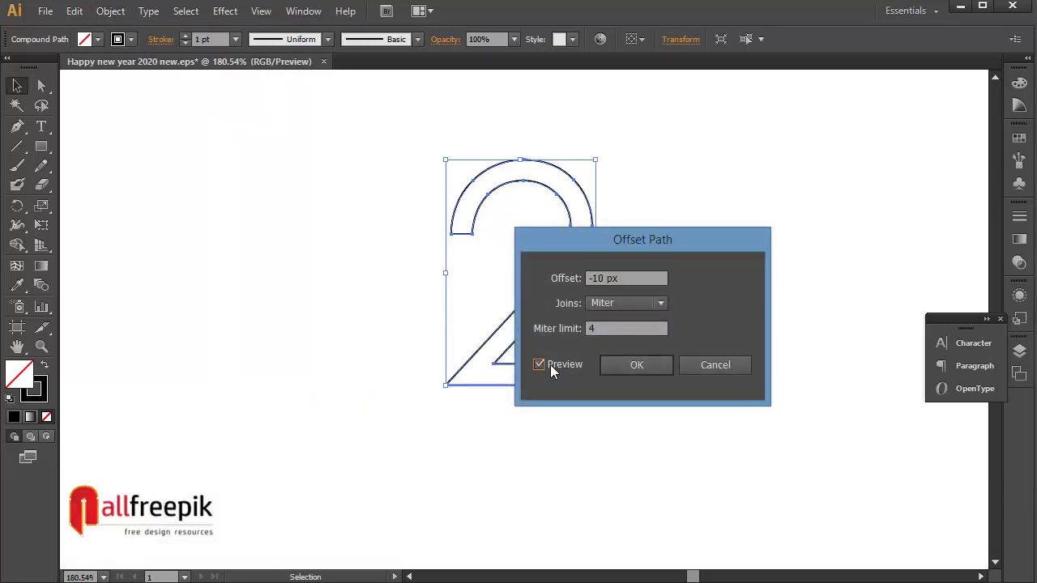
double_click(597, 281)
type("5")
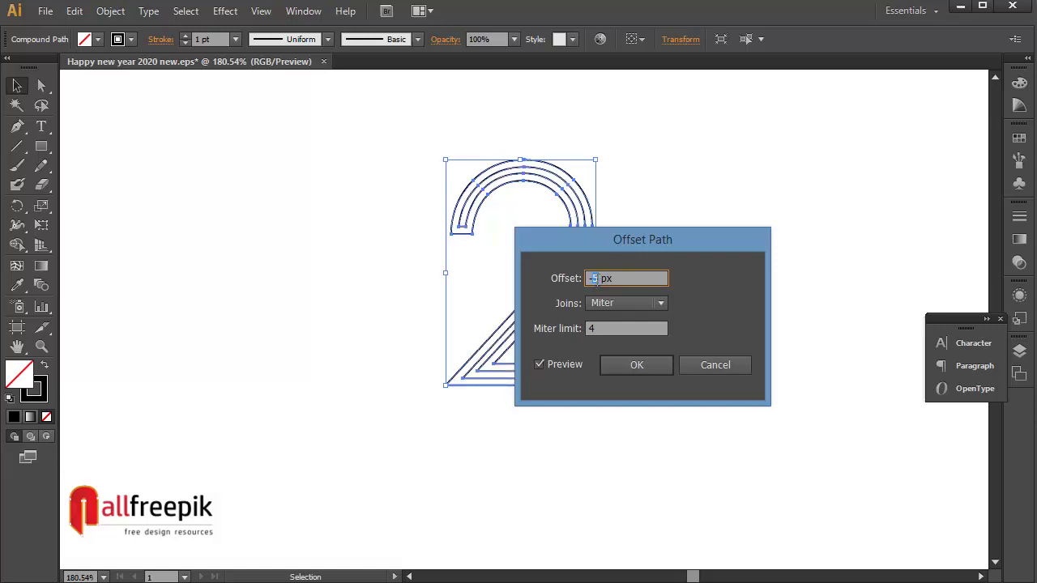
type("7")
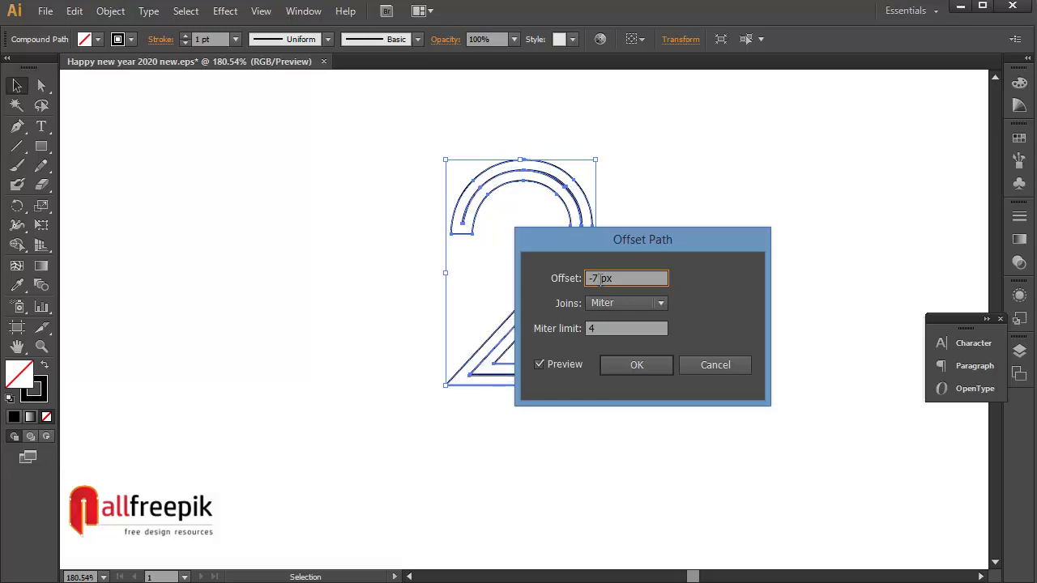
left_click(650, 364)
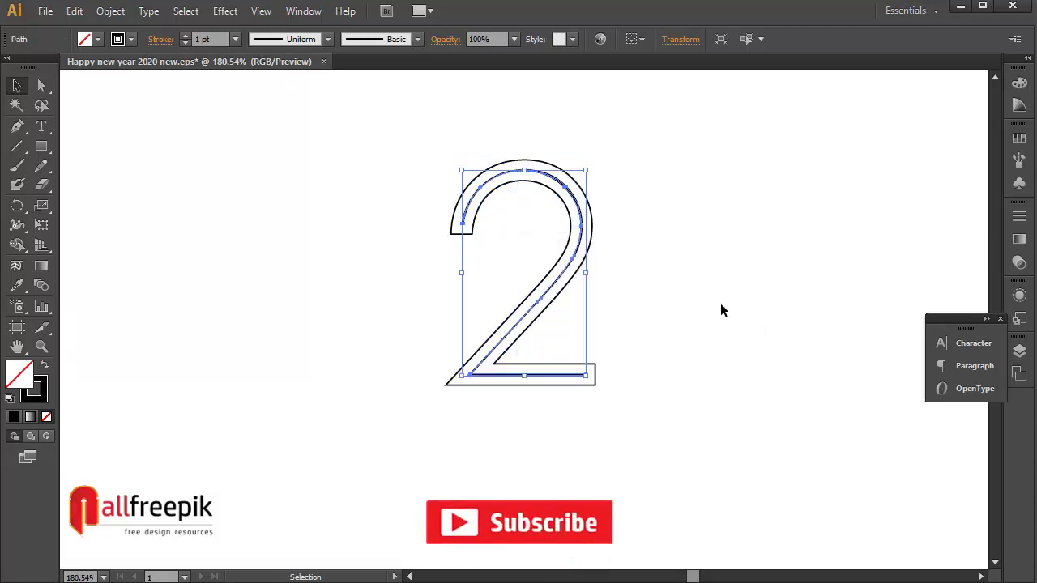
- Move the inner offset path to the right of the original 2 and delete the original outline
left_click(720, 305)
left_click(581, 219)
left_click_drag(580, 219, 737, 223)
left_click(570, 356)
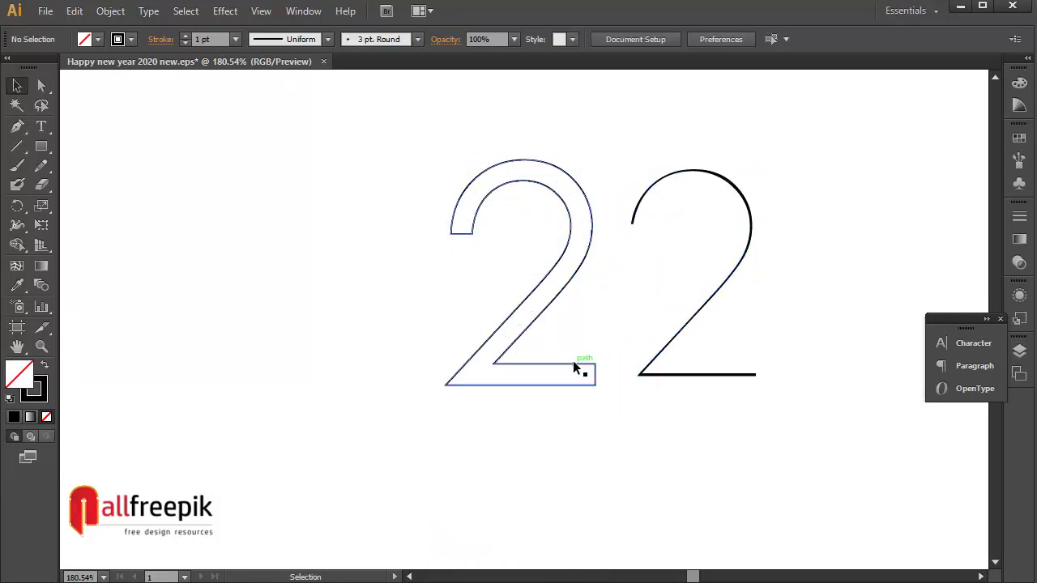
left_click(574, 365)
key("Delete")
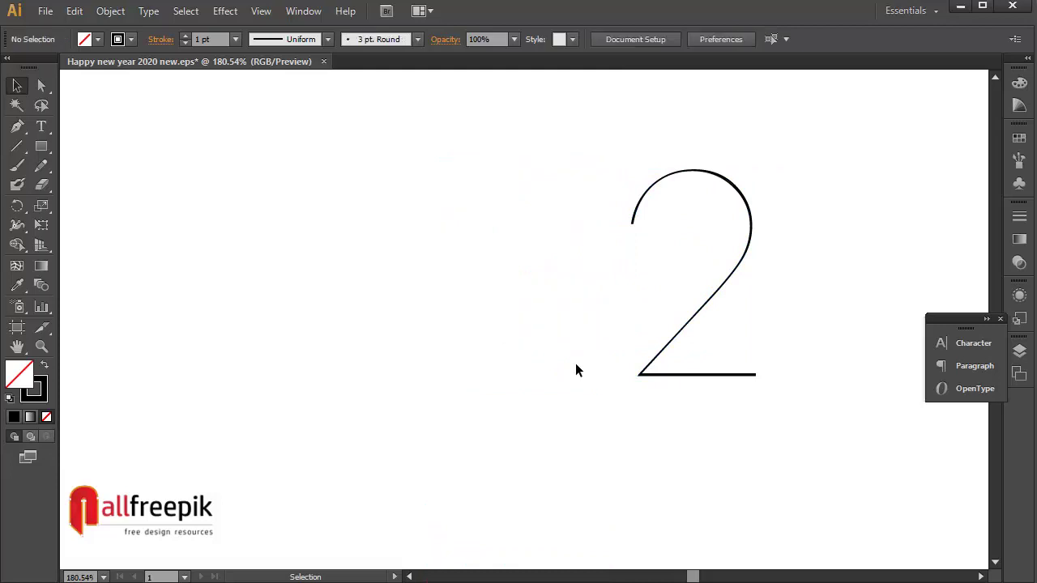
- Delete the doubled anchor point at the open upper end of the thin 2
left_click_drag(788, 150, 584, 428)
key("a")
left_click_drag(400, 109, 515, 227)
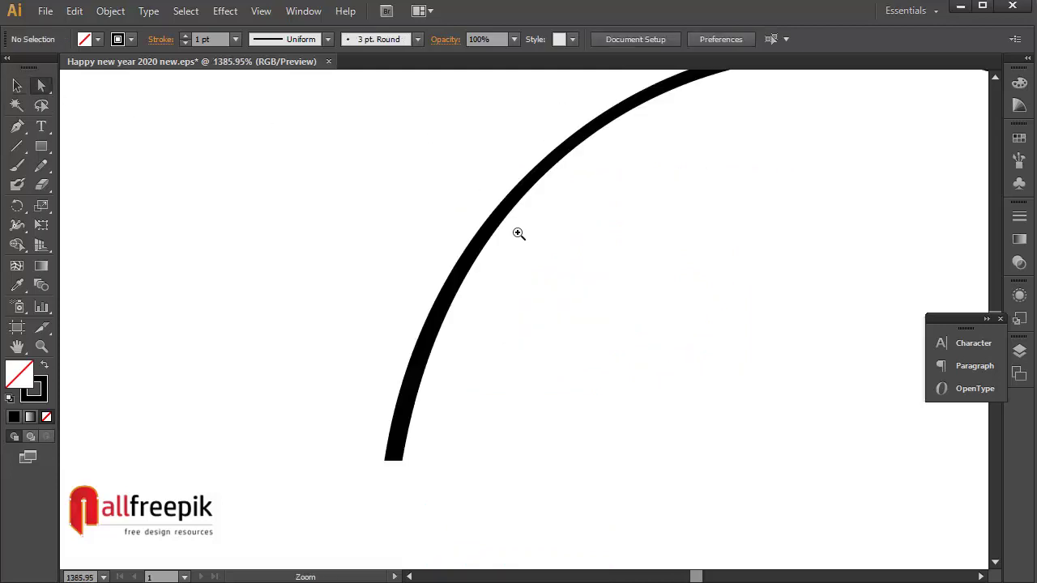
left_click(462, 285)
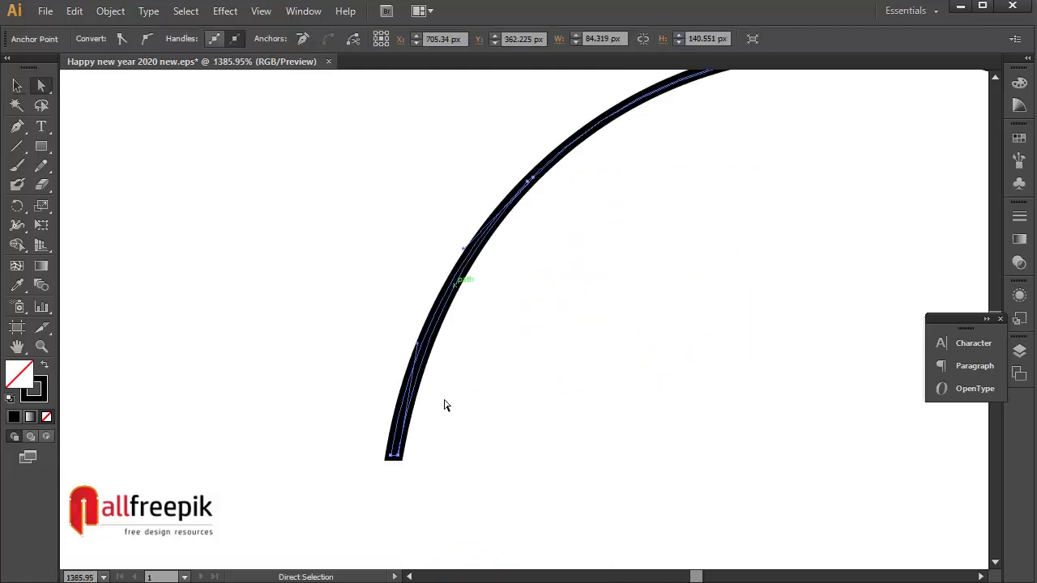
left_click(418, 468)
left_click(398, 460)
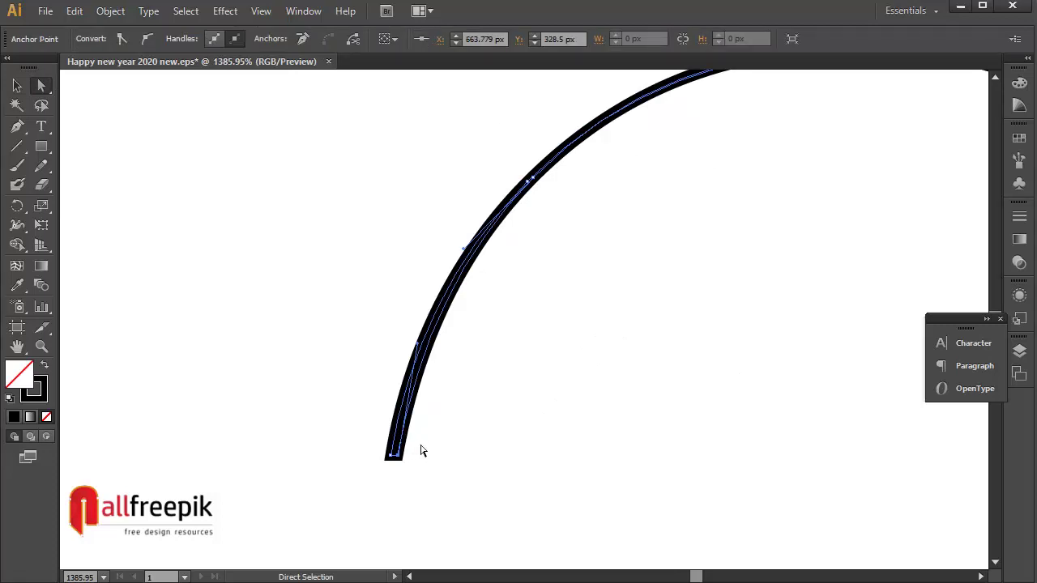
key("Delete")
- Delete the doubled inner anchor points along the upper arc of the 2, keeping only a single line
left_click(550, 195)
left_click_drag(538, 185, 361, 286)
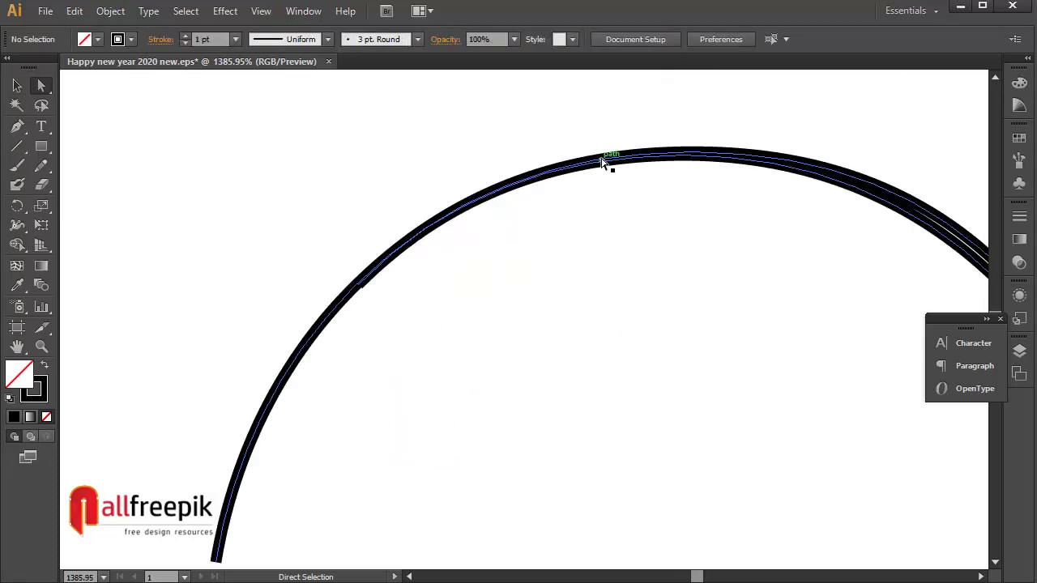
left_click(832, 180)
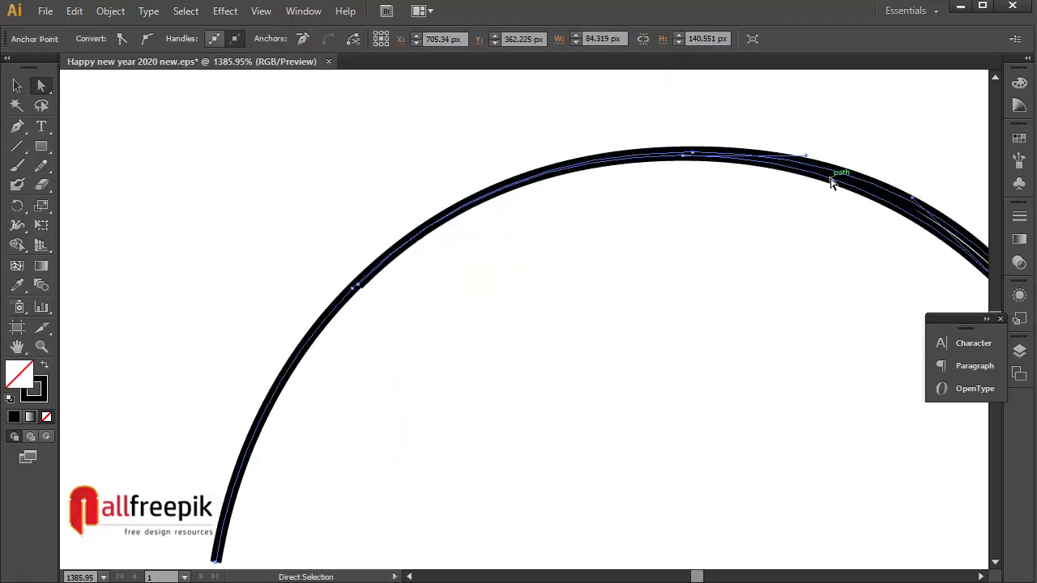
key("Delete")
left_click(686, 175)
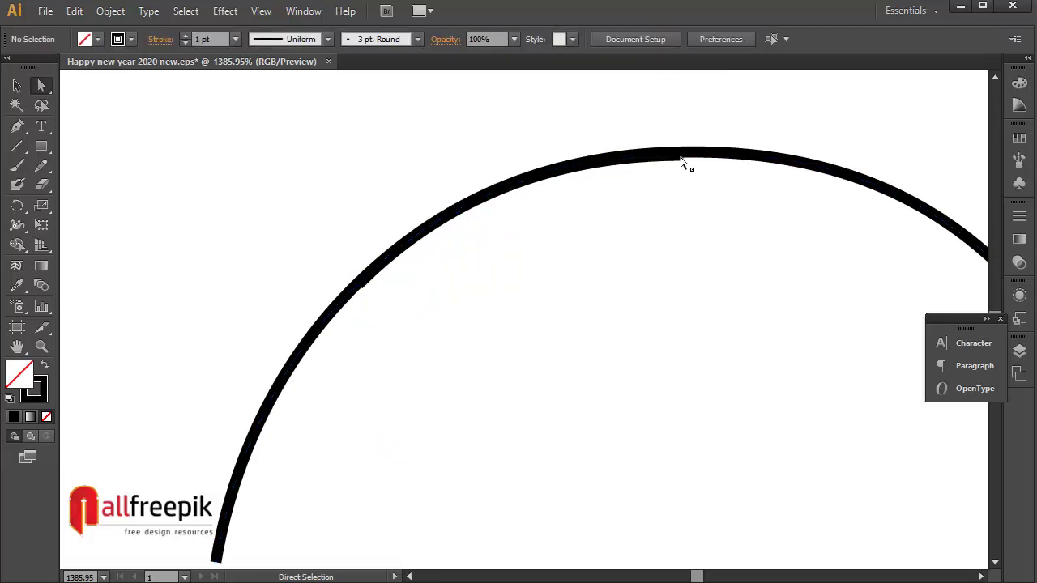
left_click(681, 161)
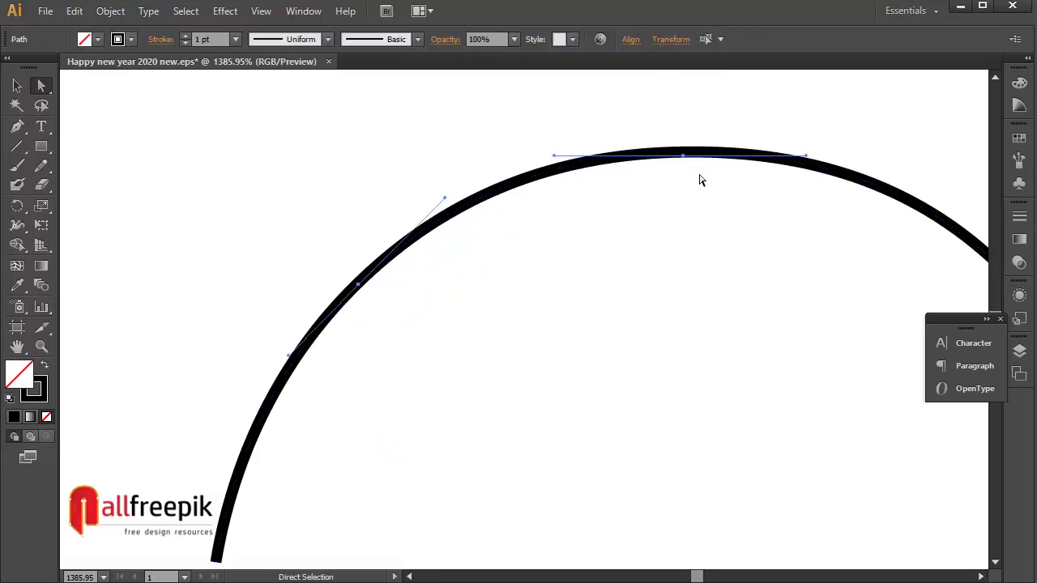
left_click(703, 193)
left_click_drag(679, 131, 743, 185)
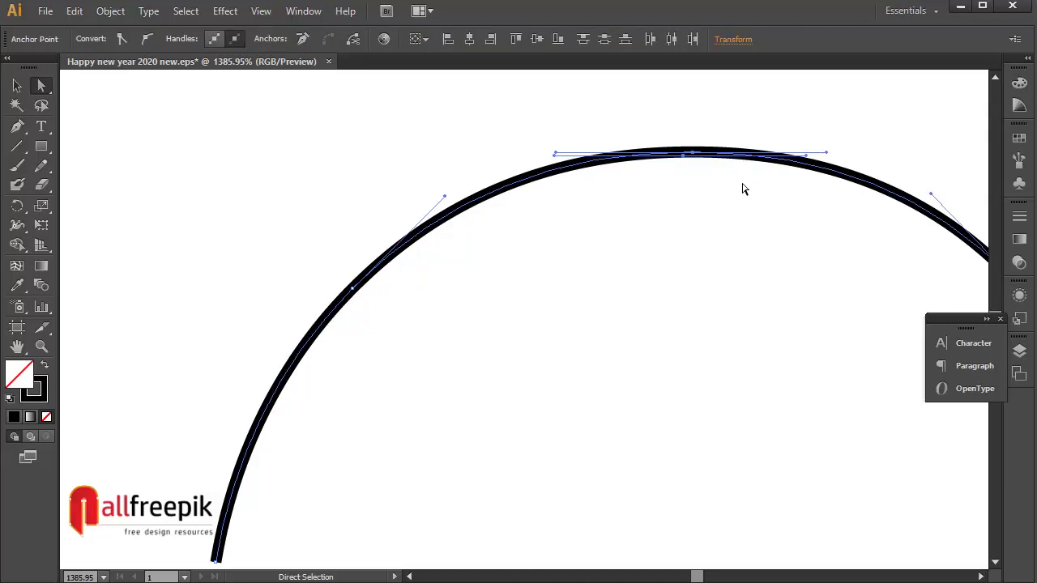
left_click(709, 190)
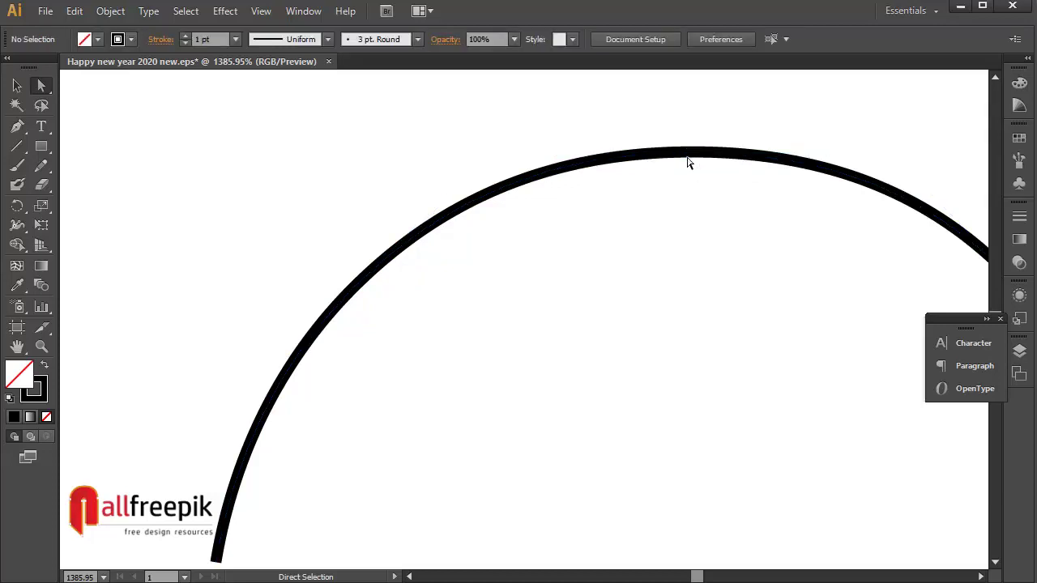
- Open the stroke settings for the 2 path and check the available weights
left_click(1020, 217)
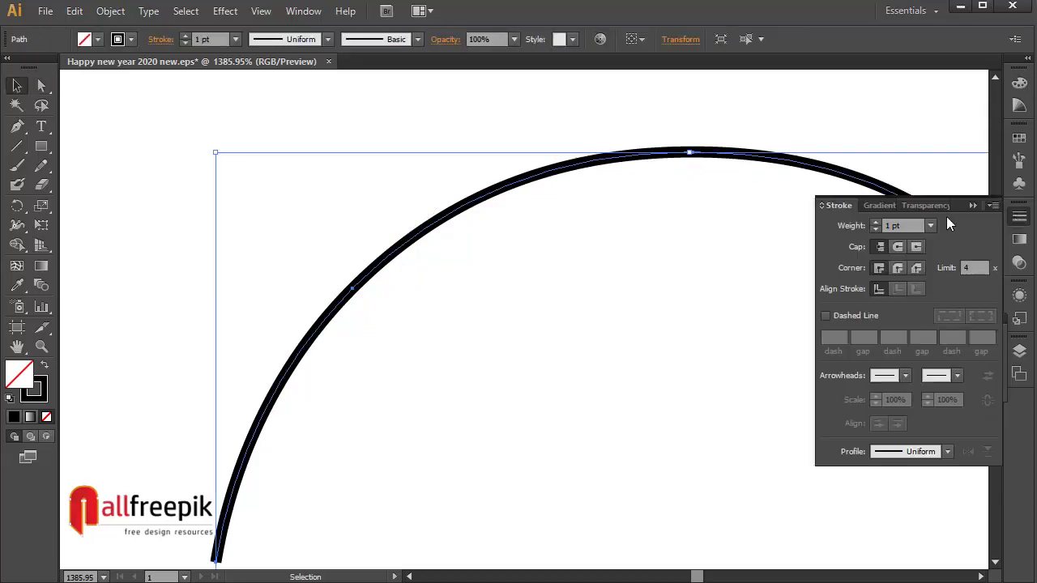
left_click(930, 226)
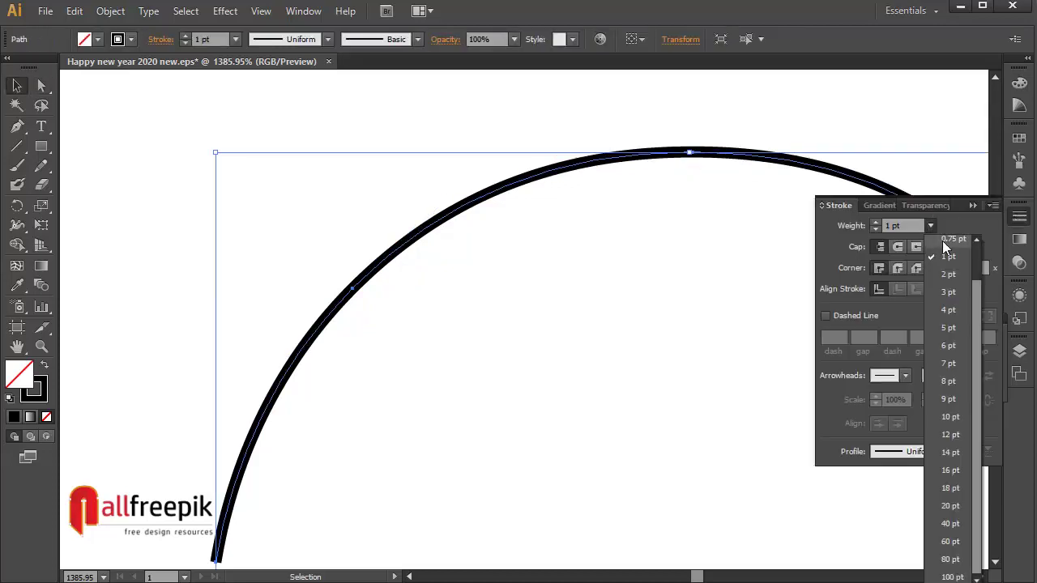
left_click(942, 241)
left_click(618, 255)
- Delete the leftover doubled anchor point where the thick part of the right-hand curve begins
left_click(633, 251, "ctrl+alt")
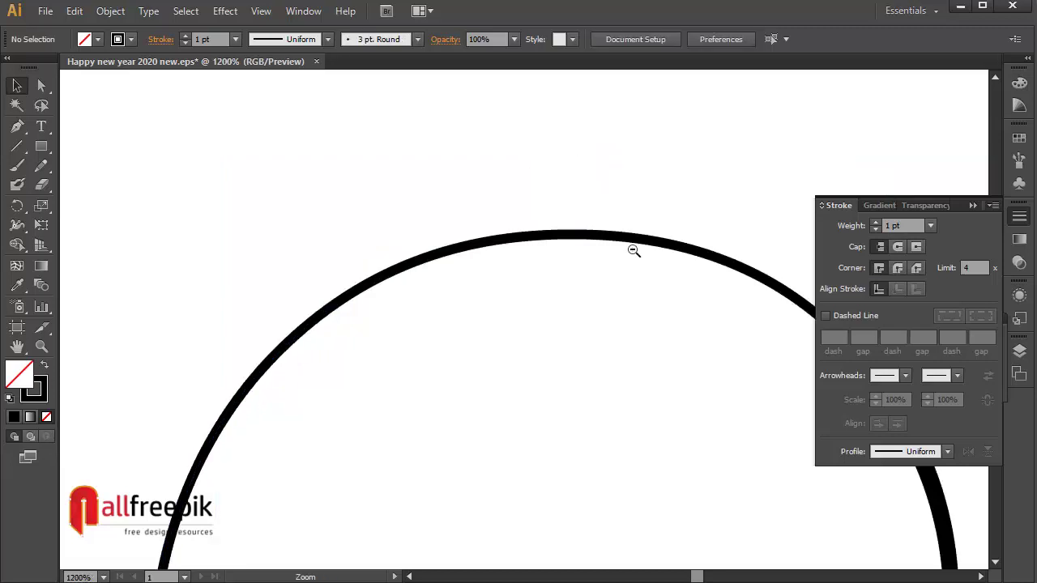
left_click(634, 251, "ctrl+alt")
left_click(636, 252, "ctrl+alt")
left_click_drag(720, 361, 704, 111)
key("a")
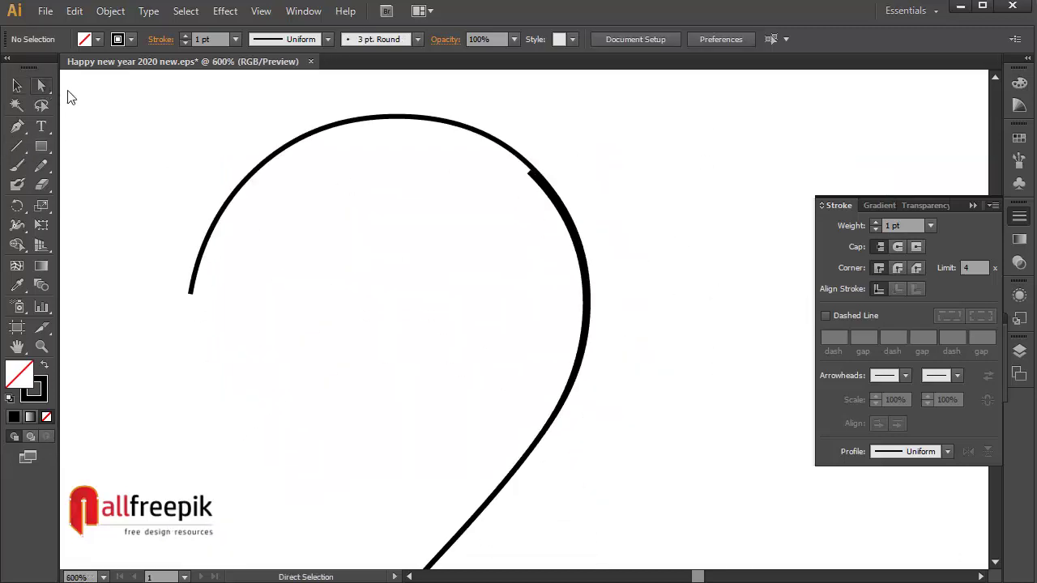
left_click(533, 172)
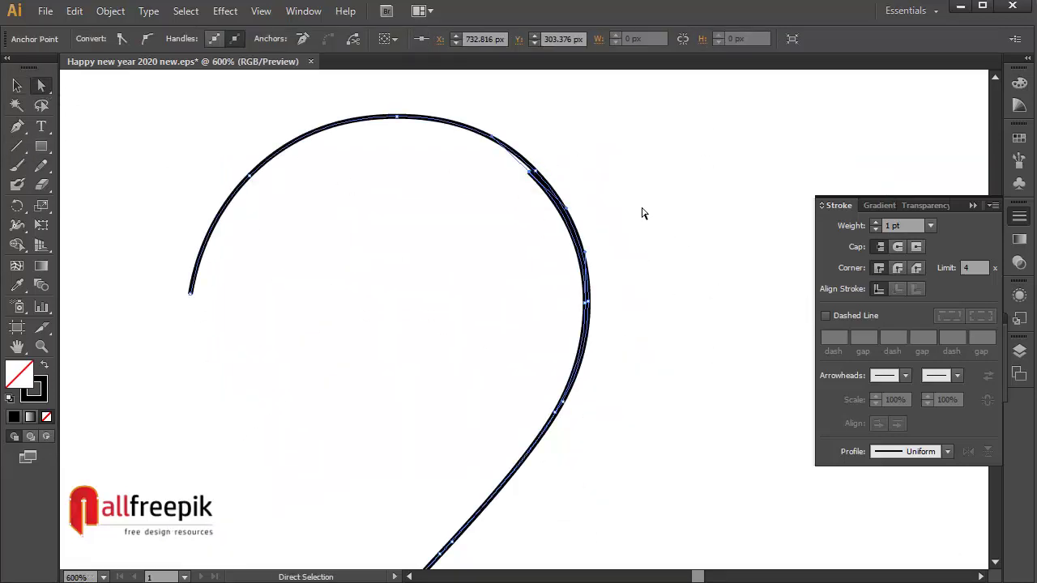
key("Delete")
- Delete the doubled anchor points along the diagonal and at the free end of the 2's base line
left_click_drag(624, 509, 691, 208)
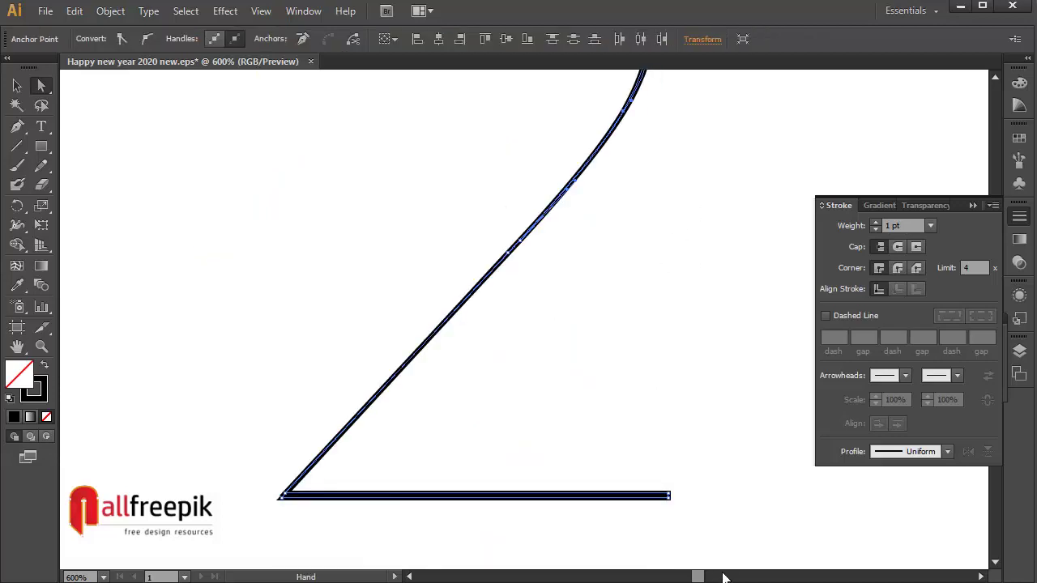
left_click_drag(702, 519, 659, 496)
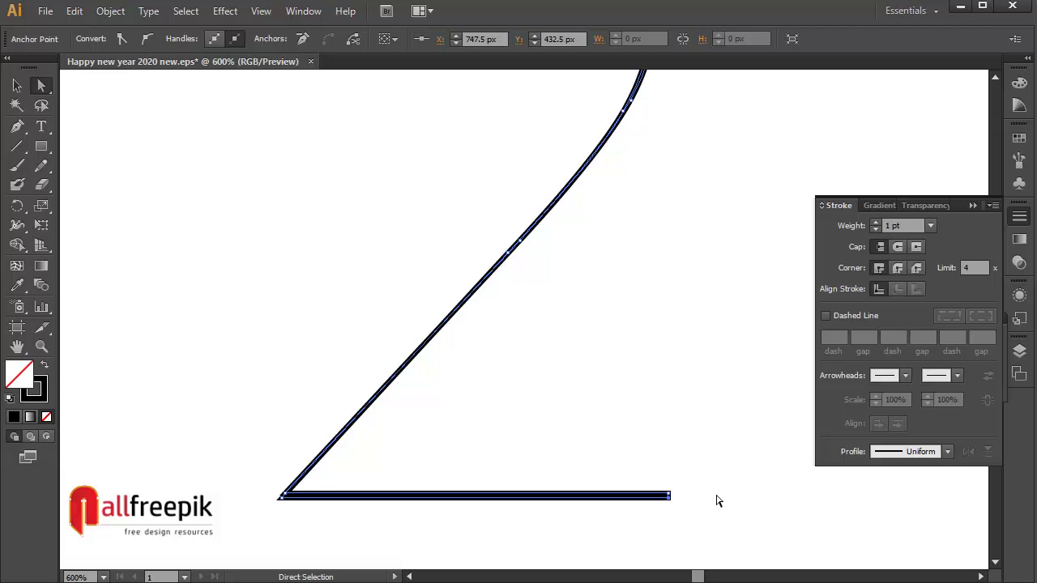
left_click(717, 501)
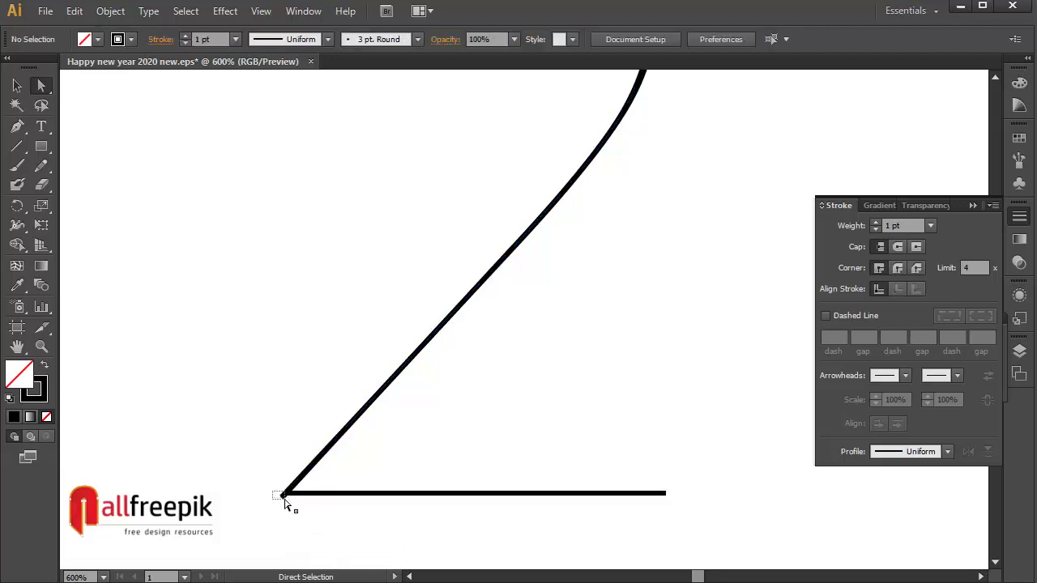
- Delete the leftover doubled anchor point at the corner where the 2's diagonal meets its base line
left_click_drag(285, 504, 286, 503)
key("Delete")
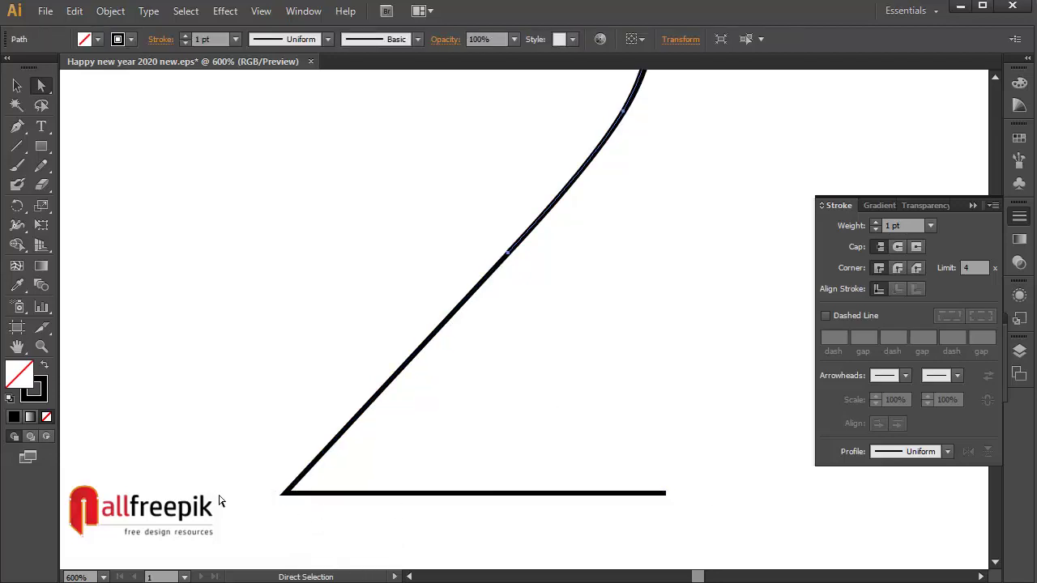
left_click(220, 501)
- Delete the leftover anchor point where the right-hand curve of the 2 runs into its diagonal
left_click_drag(747, 85, 658, 279)
mouse_move(528, 137)
left_mouse_down()
mouse_move(621, 240)
mouse_move(576, 261)
left_mouse_up()
key("a")
left_click(580, 260)
left_click(639, 320, "ctrl+alt")
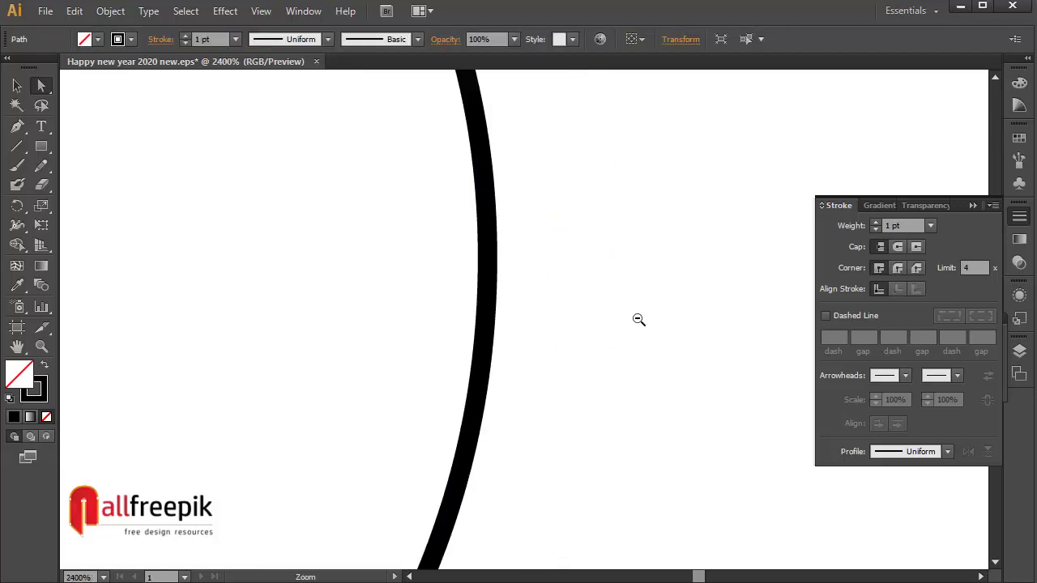
left_click(639, 318, "ctrl+alt")
left_click_drag(500, 466, 666, 90)
left_click_drag(580, 279, 597, 230)
left_click(591, 228)
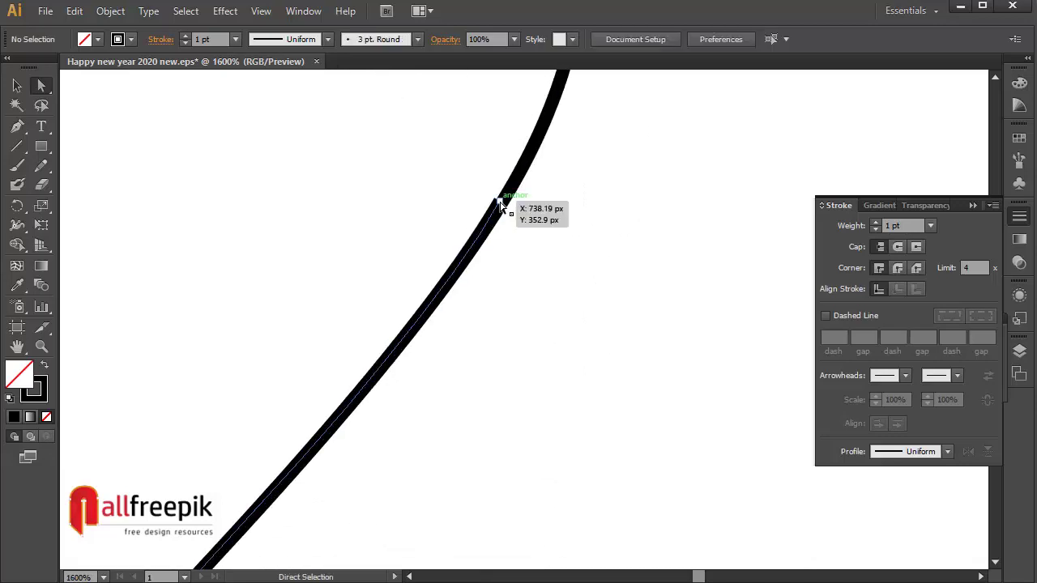
left_click(500, 202)
key("Delete")
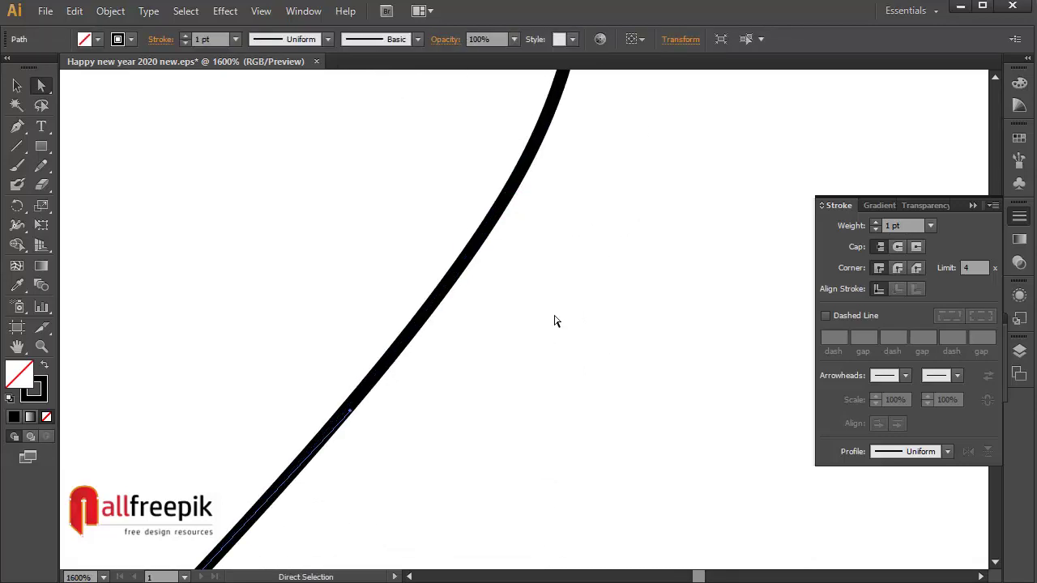
left_click_drag(504, 405, 580, 269)
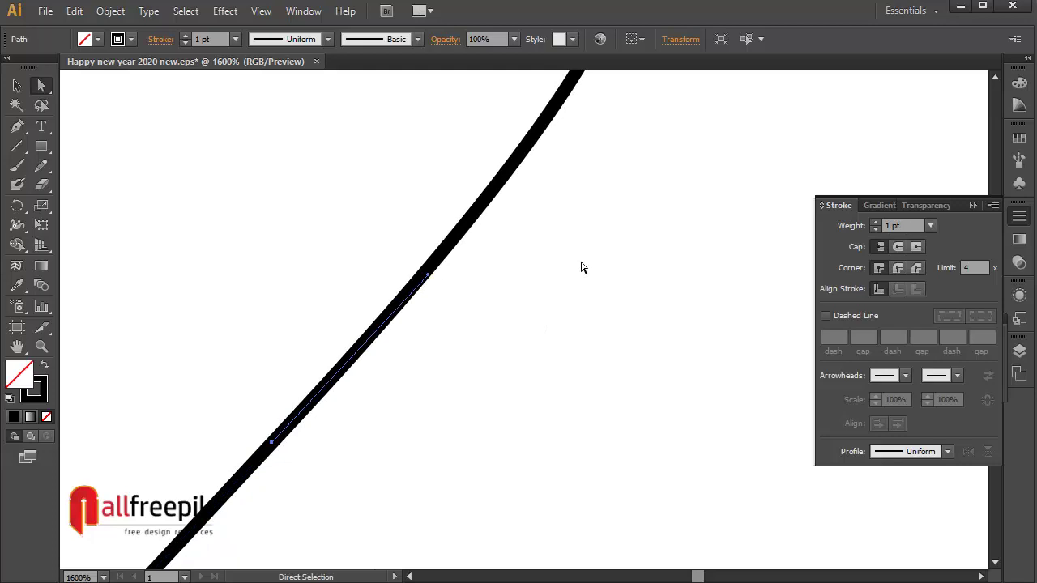
left_click(582, 262)
- Move the single-line 2 a short distance left and slightly up
scroll(582, 261, "down", 6)
key("v")
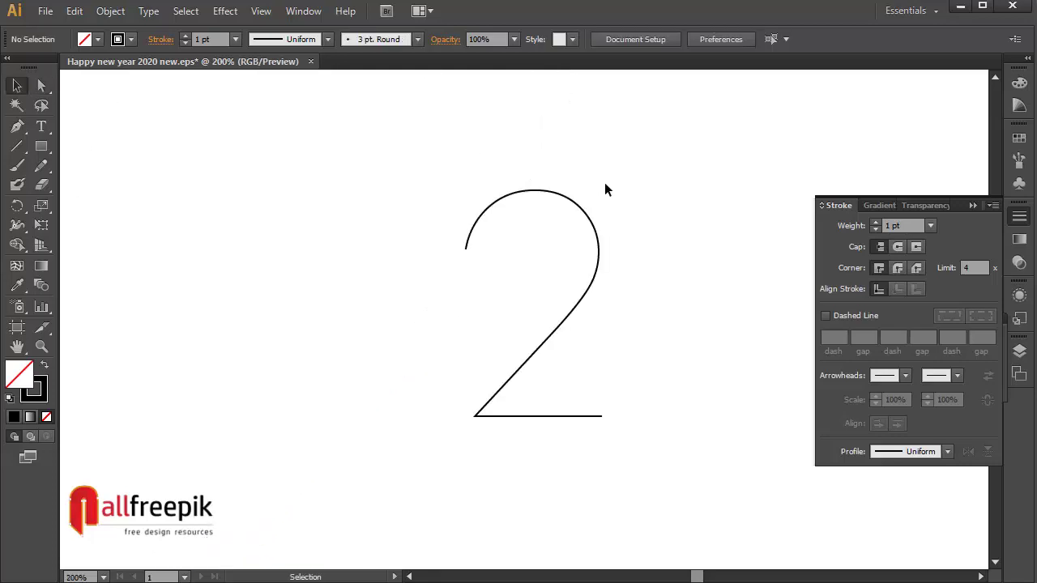
left_click_drag(579, 207, 495, 187)
left_click(623, 197)
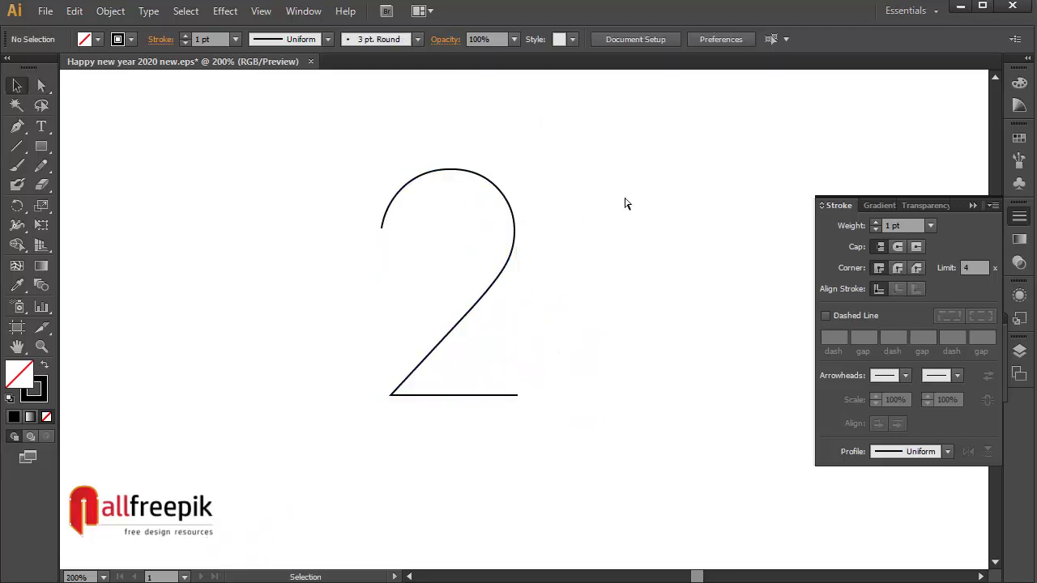
- Draw a rectangle covering the whole artboard and fill it with the dark blue sampled from the small rectangle beside the artboard
left_click(624, 197, "ctrl+alt")
left_click(624, 197, "ctrl+alt")
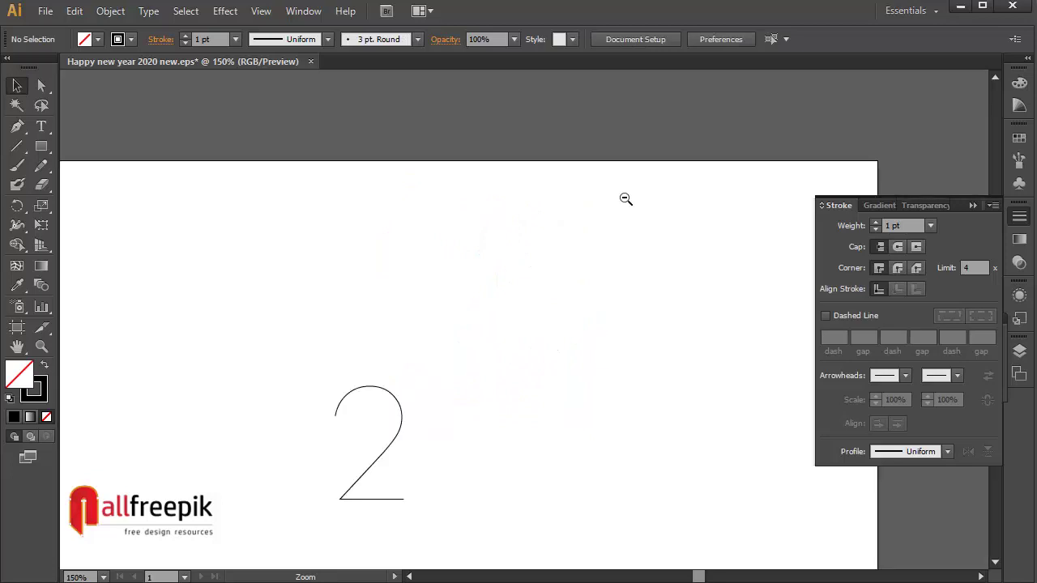
left_click(624, 197, "ctrl+alt")
left_click(624, 197, "ctrl+alt")
left_click_drag(367, 496, 637, 265)
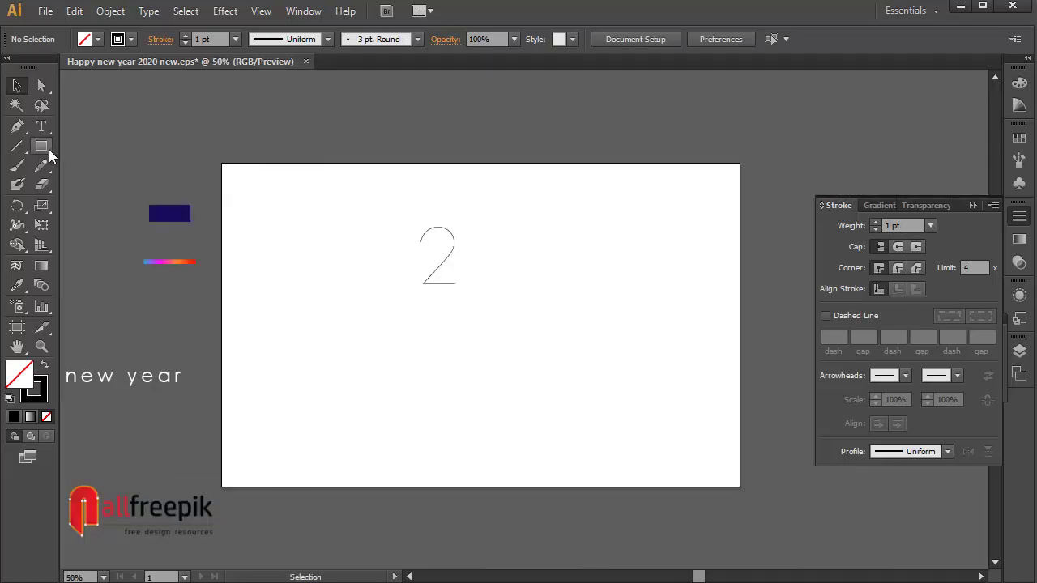
left_click(46, 149)
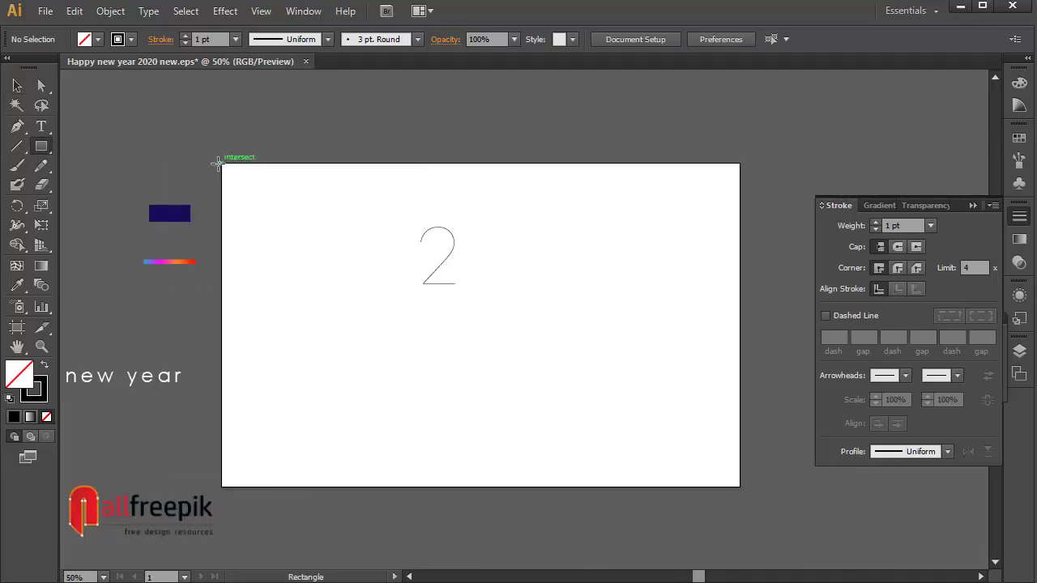
left_click_drag(219, 162, 739, 487)
left_click(17, 285)
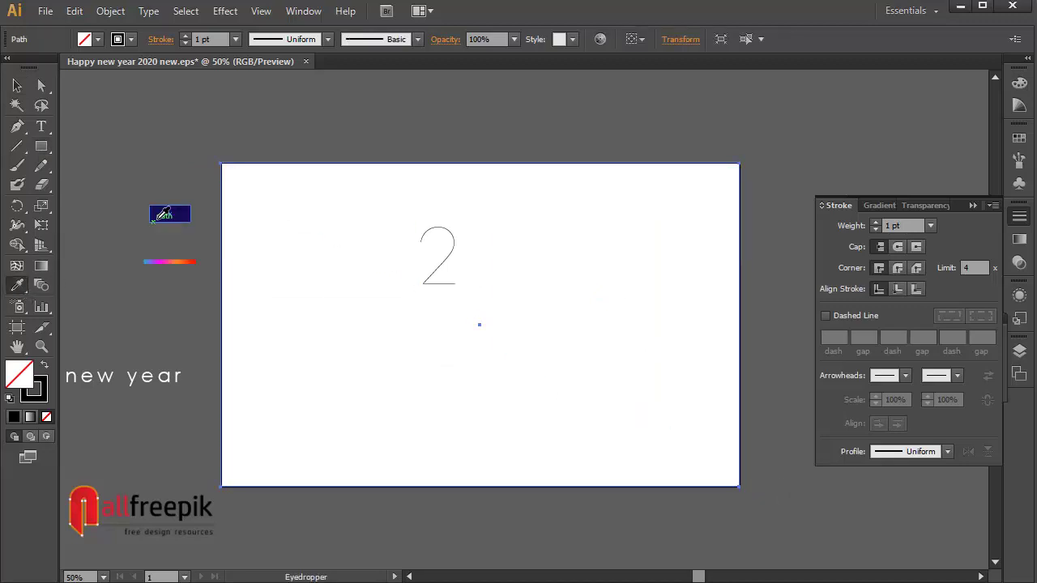
left_click(171, 212)
left_click(17, 85)
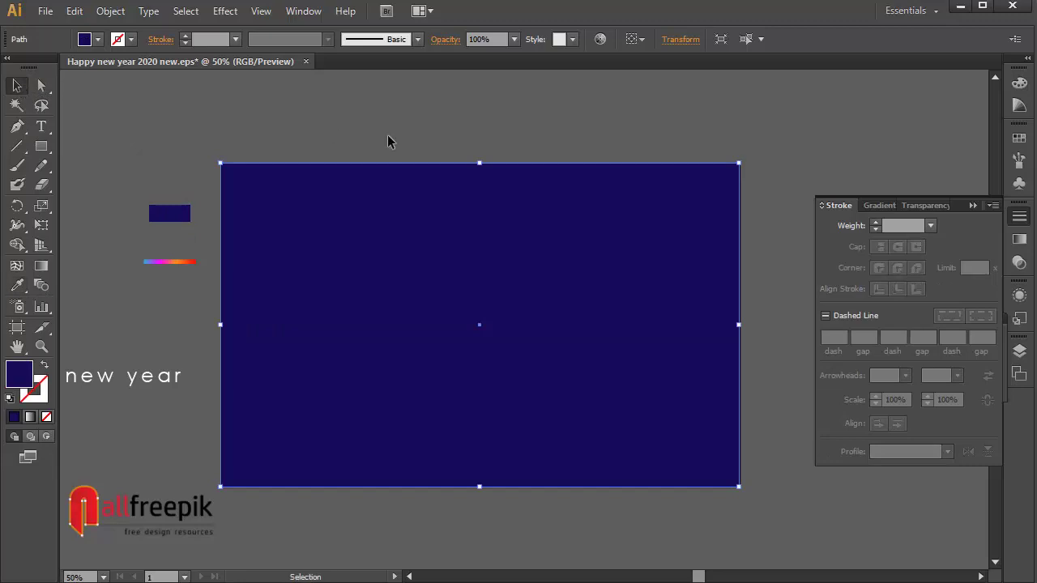
- Select the 2 on the dark blue background and set its stroke colour to white
left_click_drag(326, 130, 575, 433)
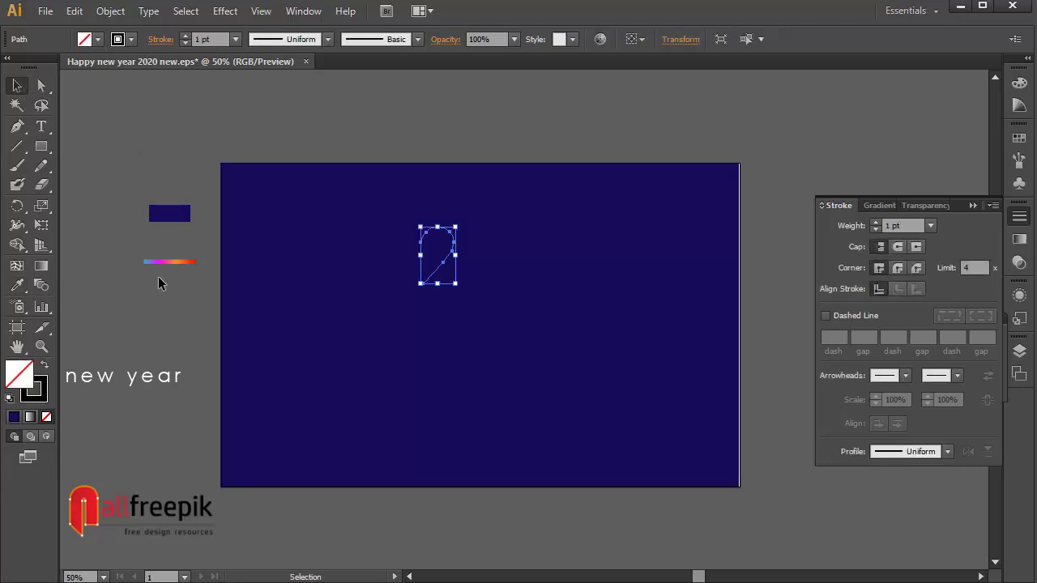
left_click(118, 39)
left_click(118, 39)
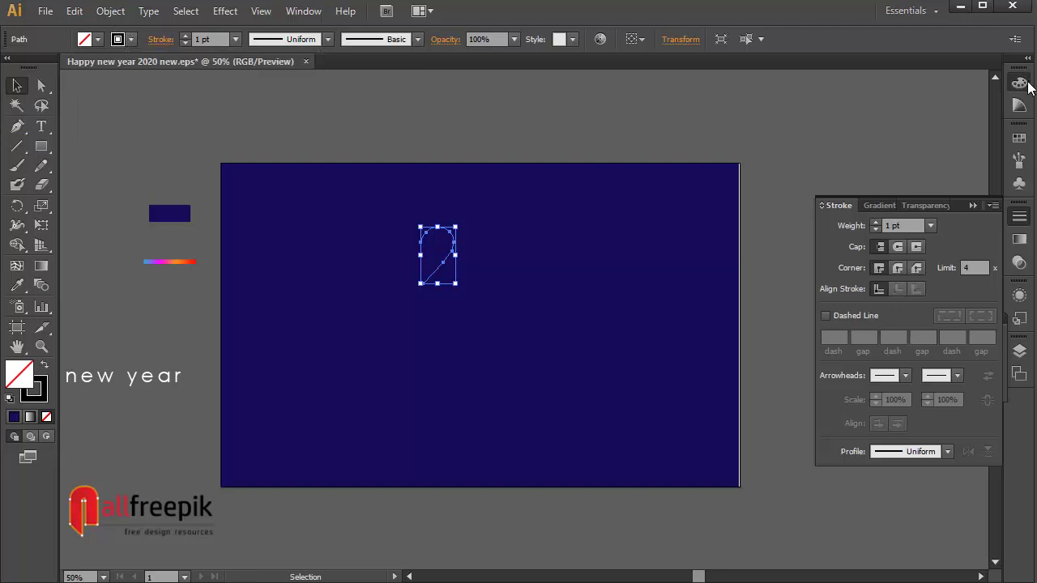
left_click(1019, 82)
left_click(828, 113)
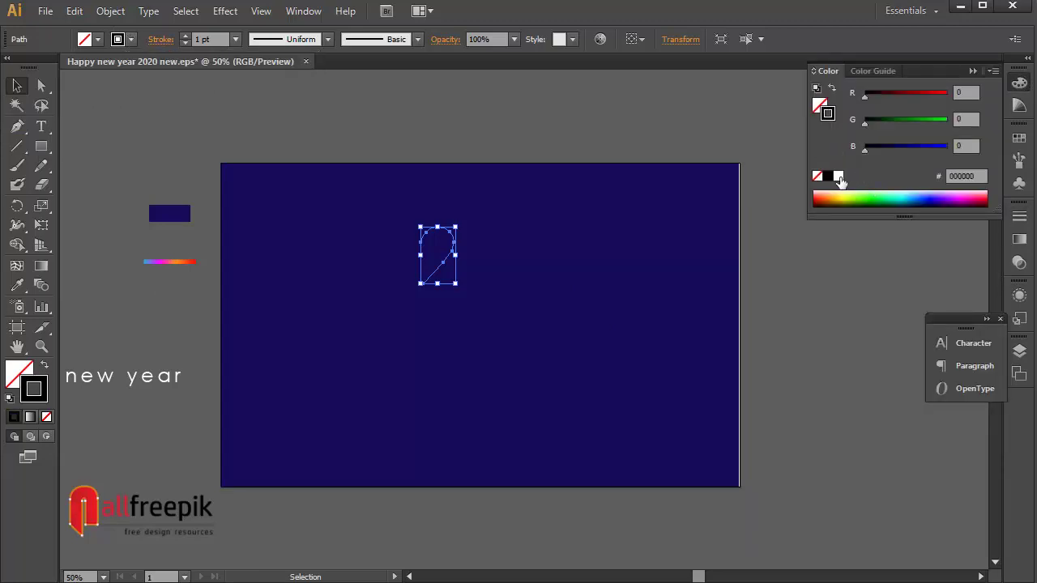
left_click(839, 177)
- Lock the dark blue background rectangle
left_click(567, 128)
scroll(579, 317, "up", 1)
left_click(111, 11)
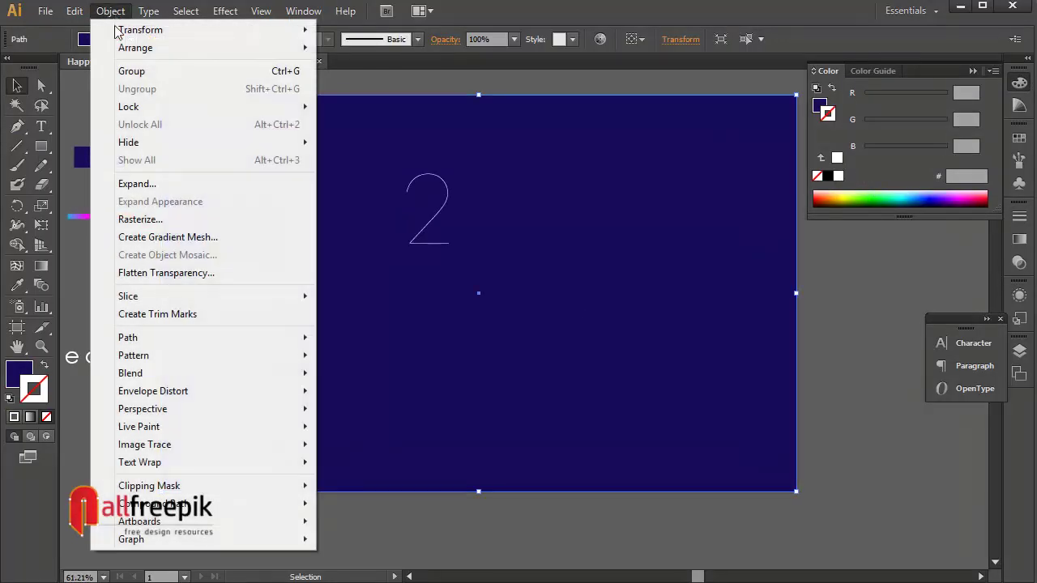
mouse_move(154, 106)
left_click(344, 106)
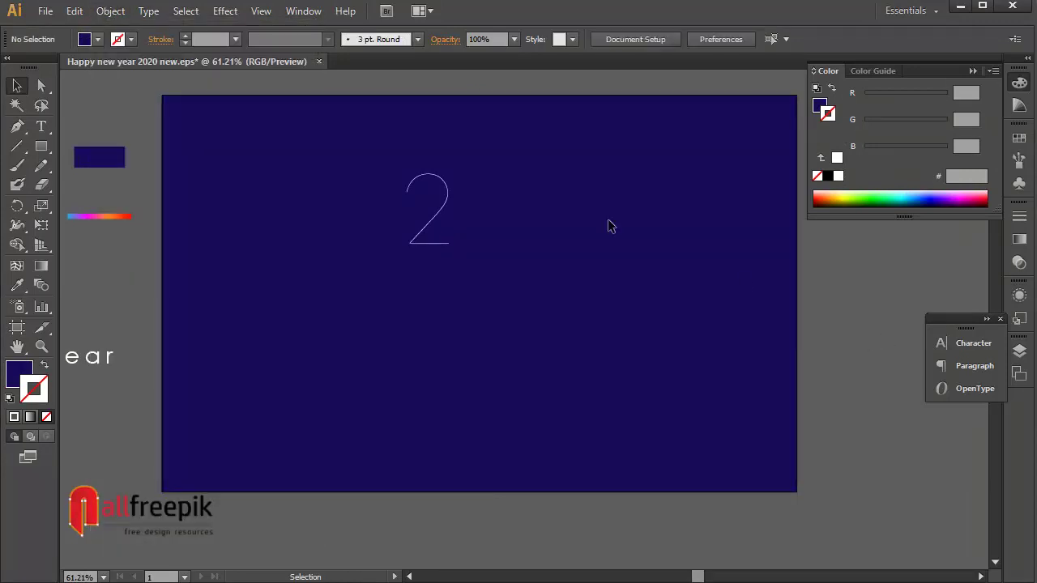
- Enlarge the white 2 proportionally and move it to the right of the artboard's centre
left_click(452, 246)
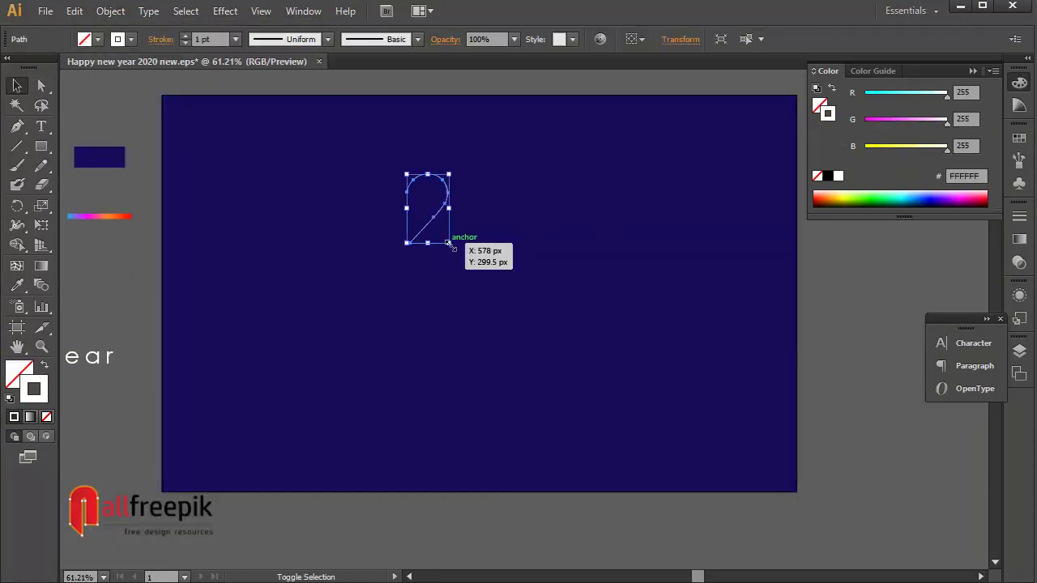
left_click_drag(452, 246, 466, 271)
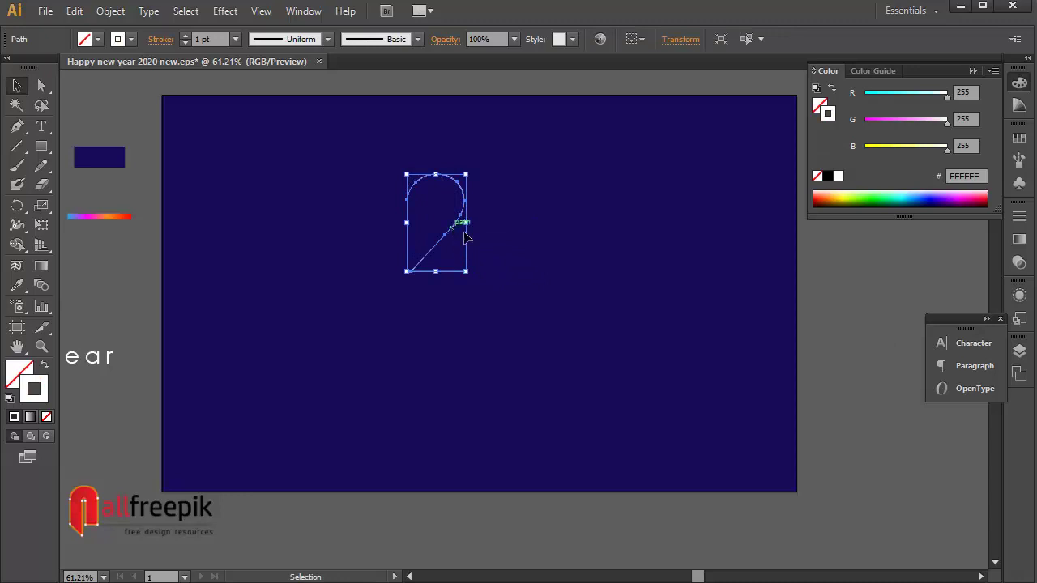
left_click_drag(463, 232, 594, 249)
left_click(130, 199)
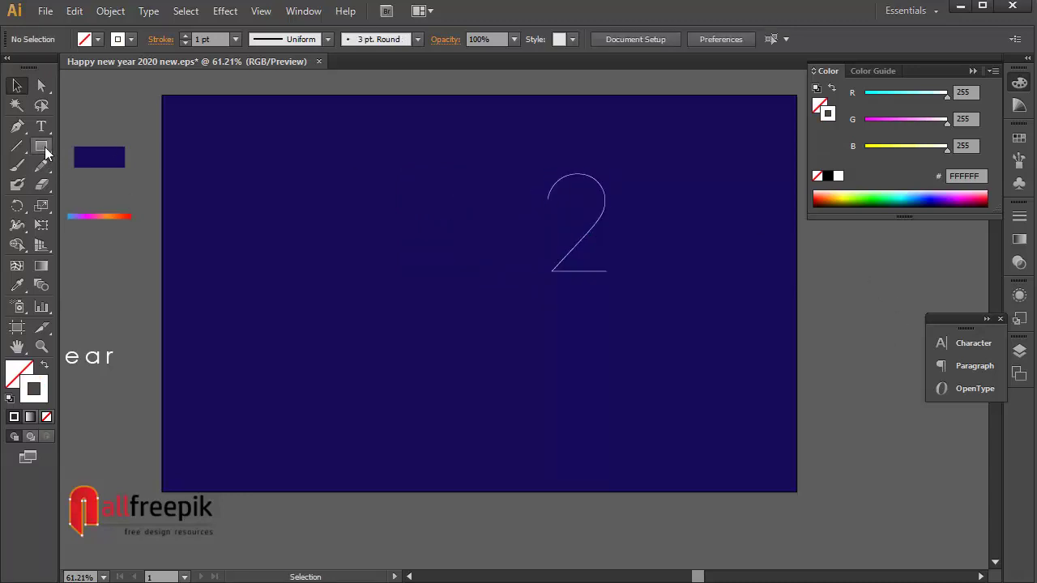
- Draw a circle as the 0, overlapping the end of the 2's base line, and raise it beside the diagonal
left_click_drag(46, 153, 90, 183)
left_click_drag(654, 295, 591, 236)
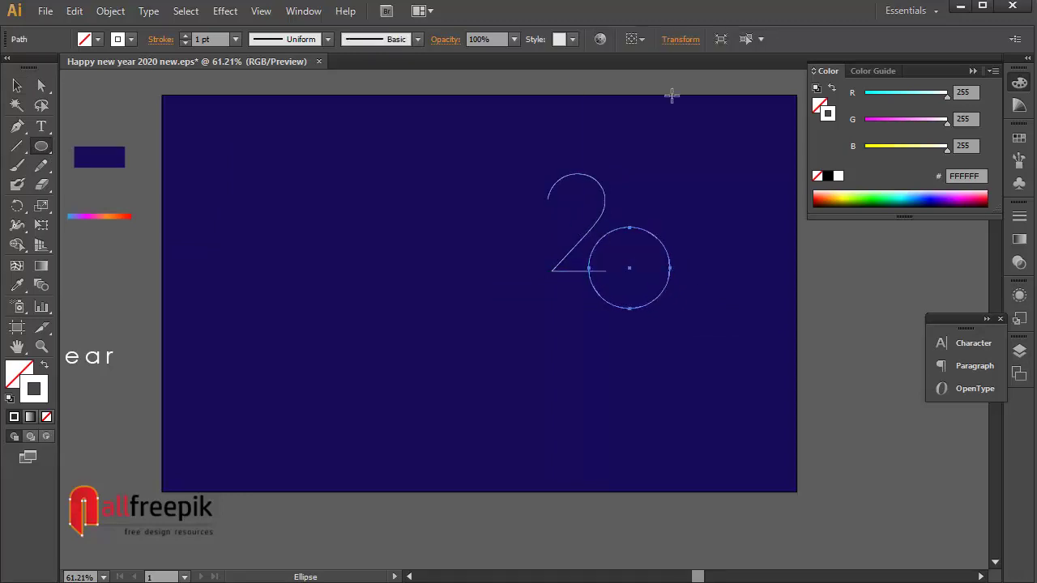
left_click(17, 84)
left_click(792, 248)
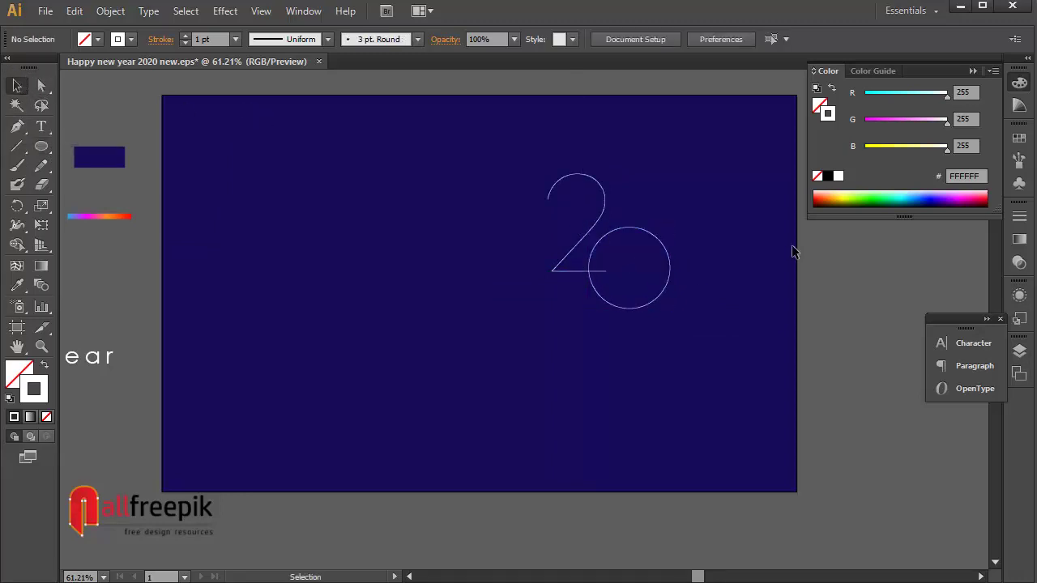
left_click_drag(672, 268, 669, 236)
left_click(725, 319)
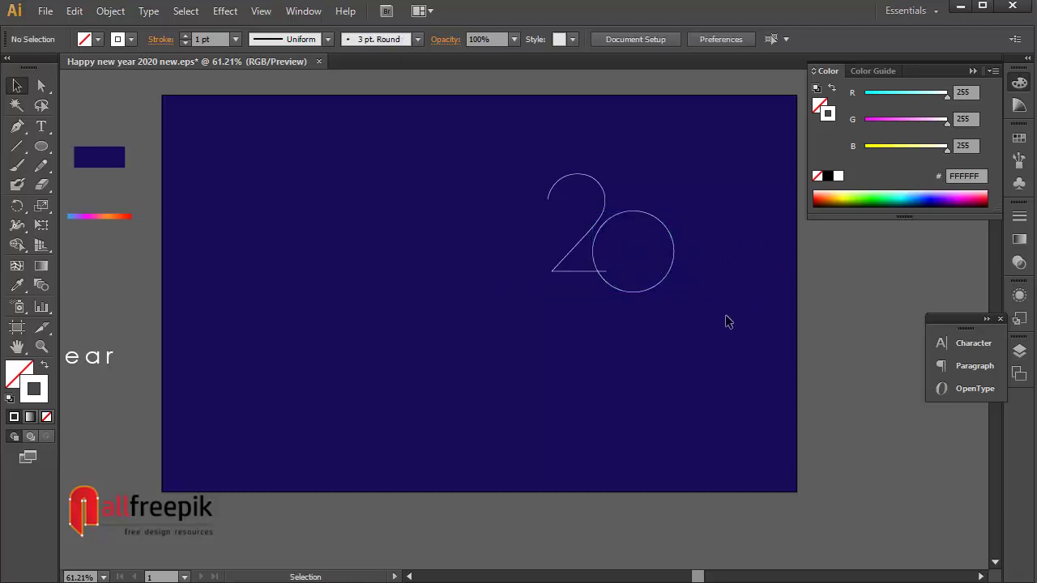
- Duplicate the 2 and circle below and to the left of the originals, and enlarge the copied pair
left_click_drag(725, 319, 540, 221)
left_click_drag(605, 223, 526, 283)
left_click_drag(602, 354, 690, 432)
left_click(704, 393)
- Refine the overlapping digits by moving the large circle up and left, the small circle slightly left and the large 2 slightly up
left_click_drag(689, 392, 669, 371)
left_click(767, 405)
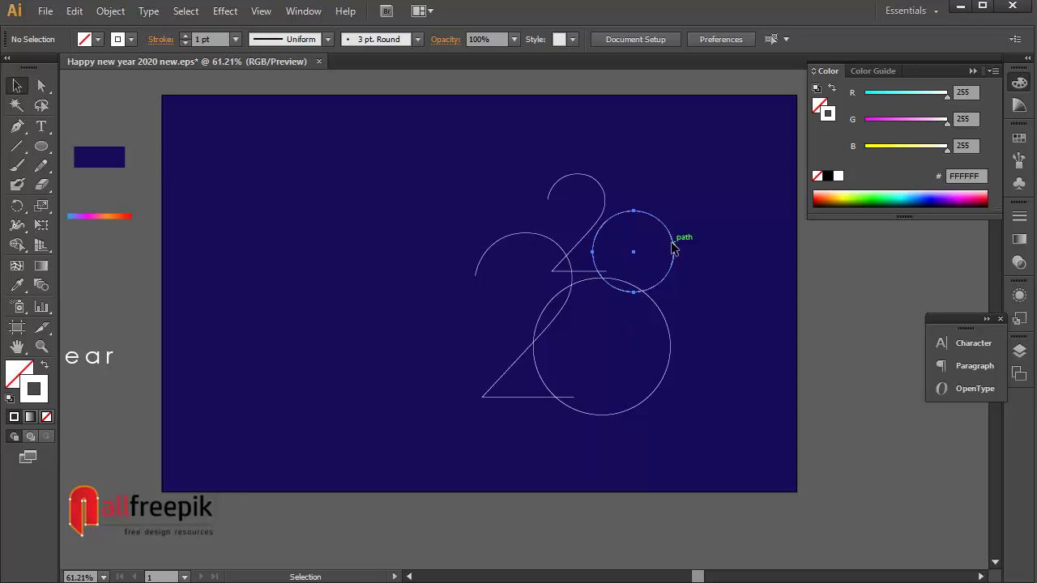
left_click_drag(673, 249, 670, 249)
left_click(739, 185)
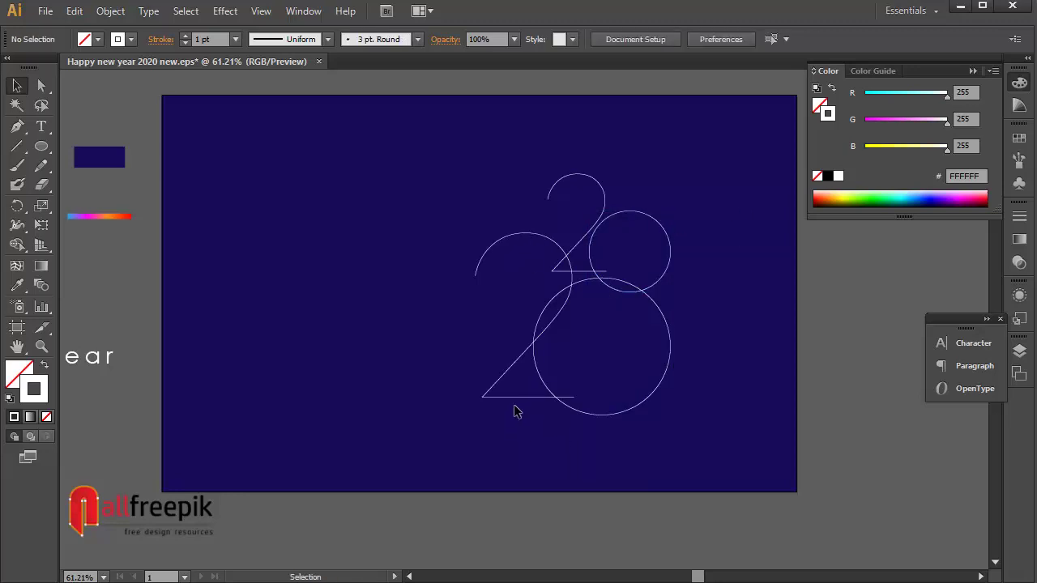
left_click_drag(512, 400, 514, 392)
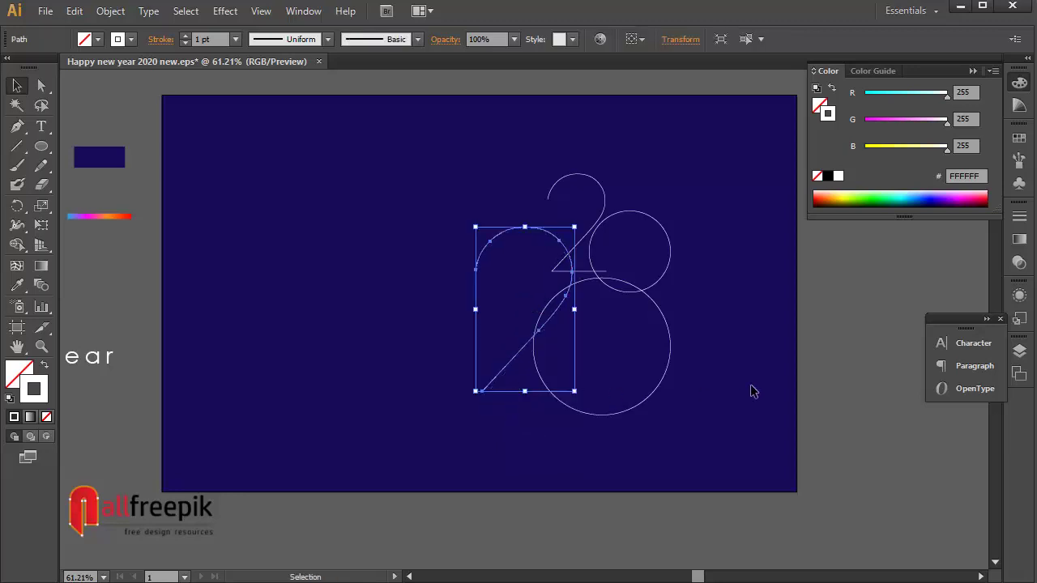
left_click(723, 444)
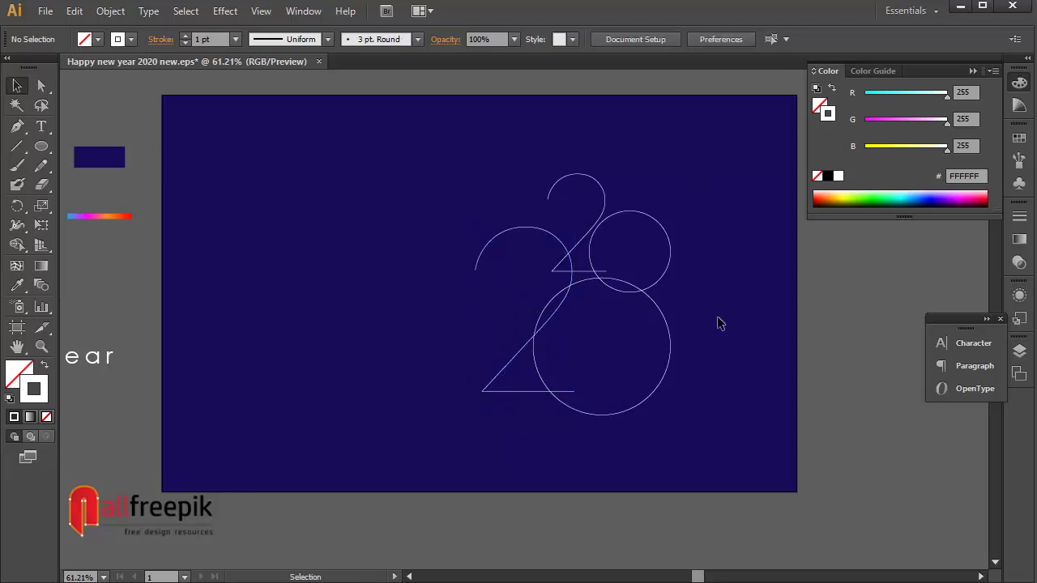
- Enlarge the lower 2 and circle together proportionally, and raise the large circle slightly
left_click_drag(706, 426, 470, 361)
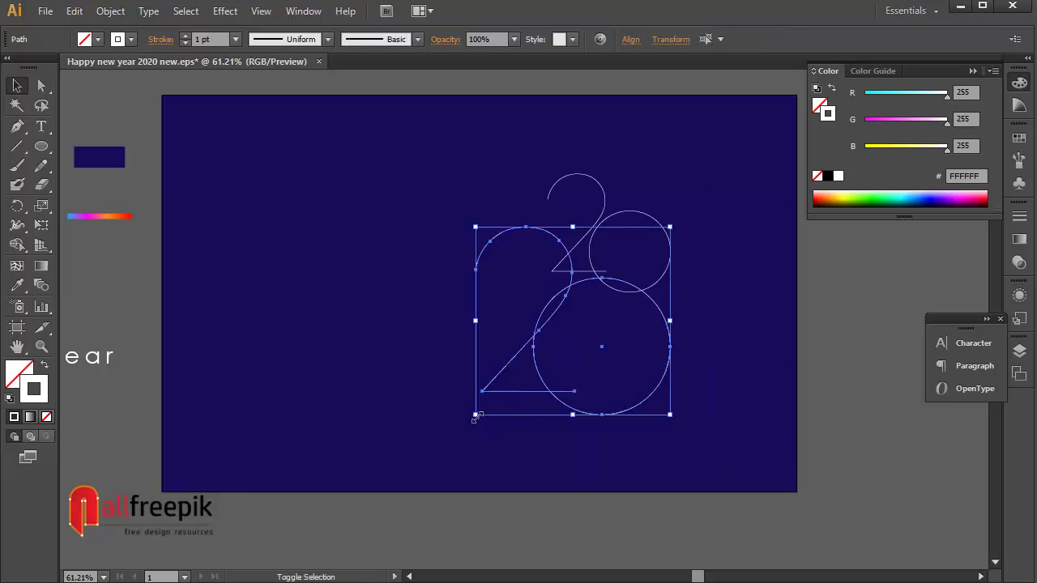
left_click_drag(476, 416, 439, 451)
left_click_drag(439, 227, 428, 216)
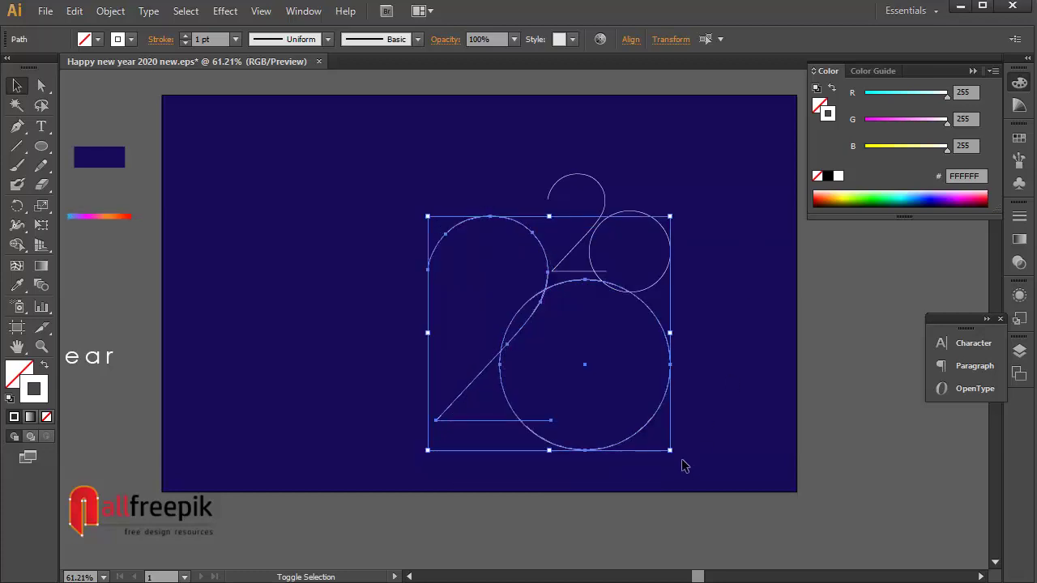
left_click_drag(670, 454, 681, 460)
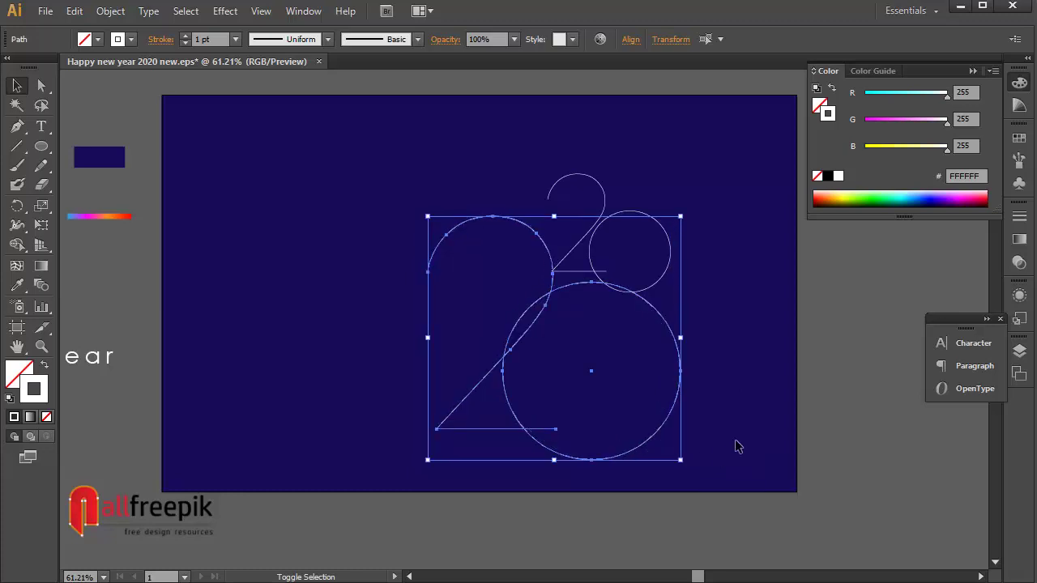
left_click(735, 425)
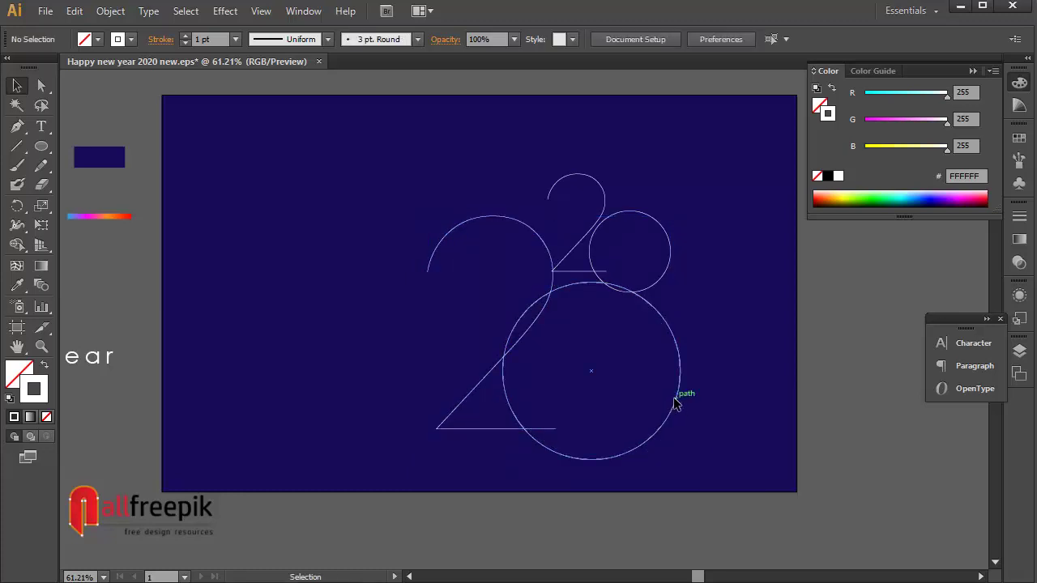
left_click_drag(679, 403, 679, 399)
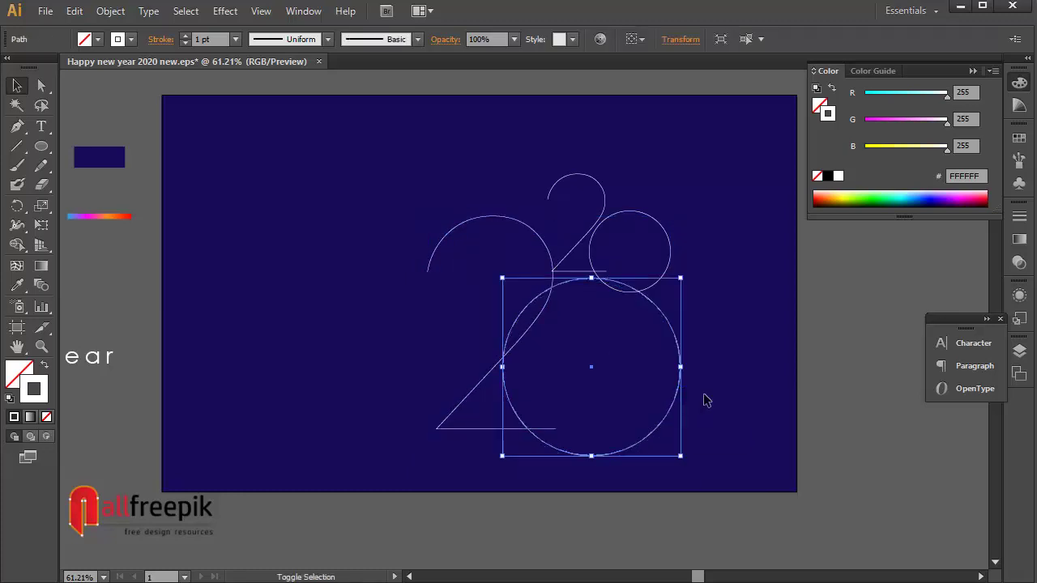
left_click(769, 377)
- Scale down the small 2 and small circle together slightly at the upper end of the design
left_click_drag(747, 215, 705, 180)
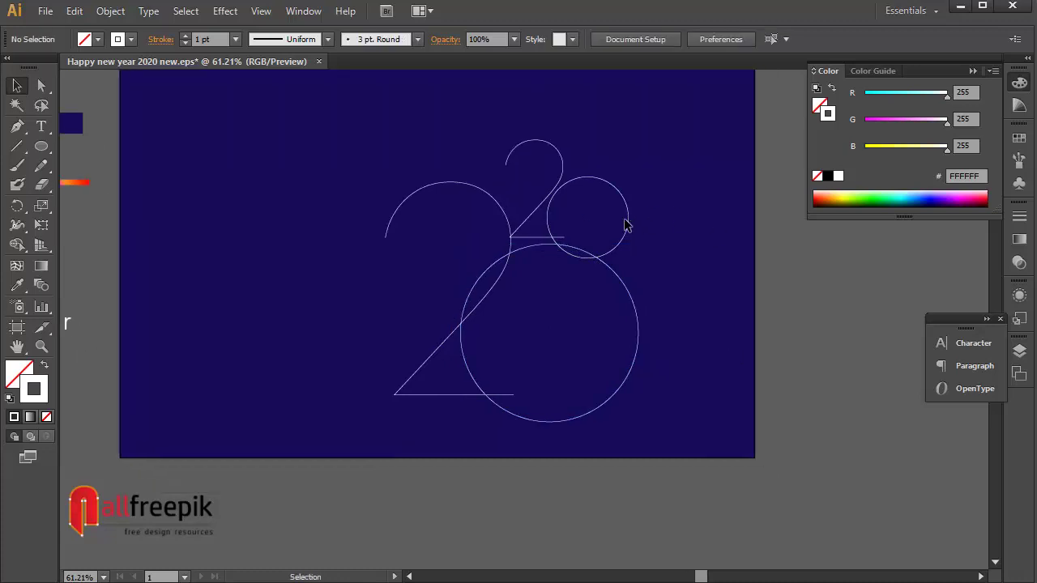
left_click(615, 248)
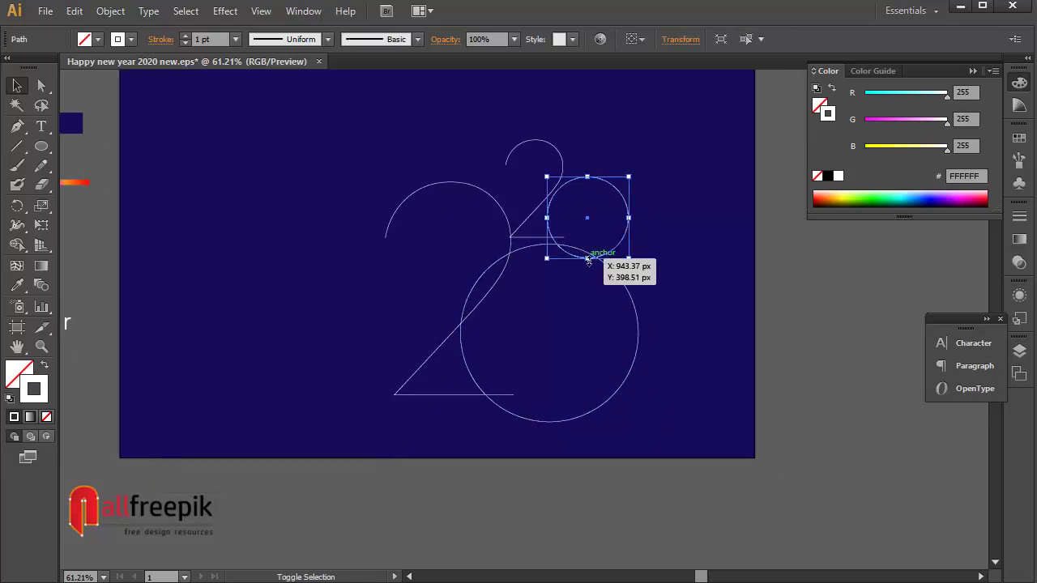
left_click_drag(588, 259, 588, 259)
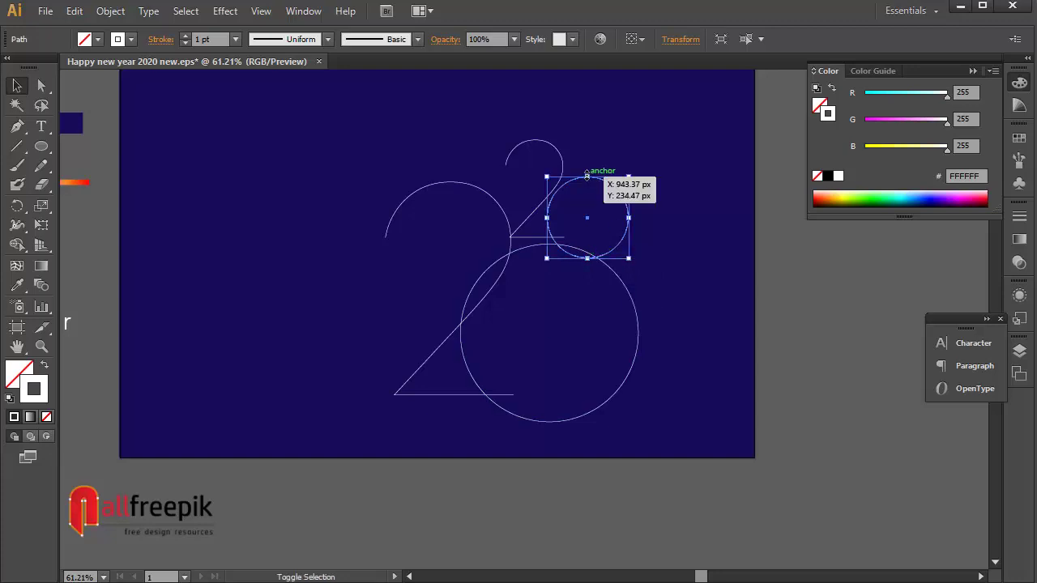
left_click(579, 167)
left_click_drag(555, 171, 618, 221)
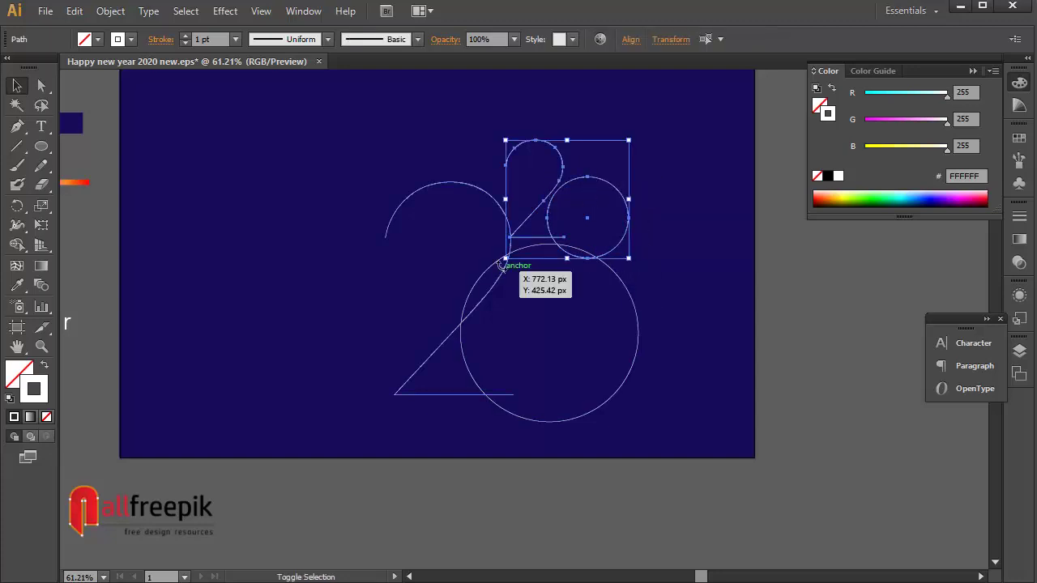
left_click_drag(505, 259, 513, 255)
left_click(687, 291)
- Move both 2s and both circles together slightly right and down on the dark blue background
key("ctrl+a")
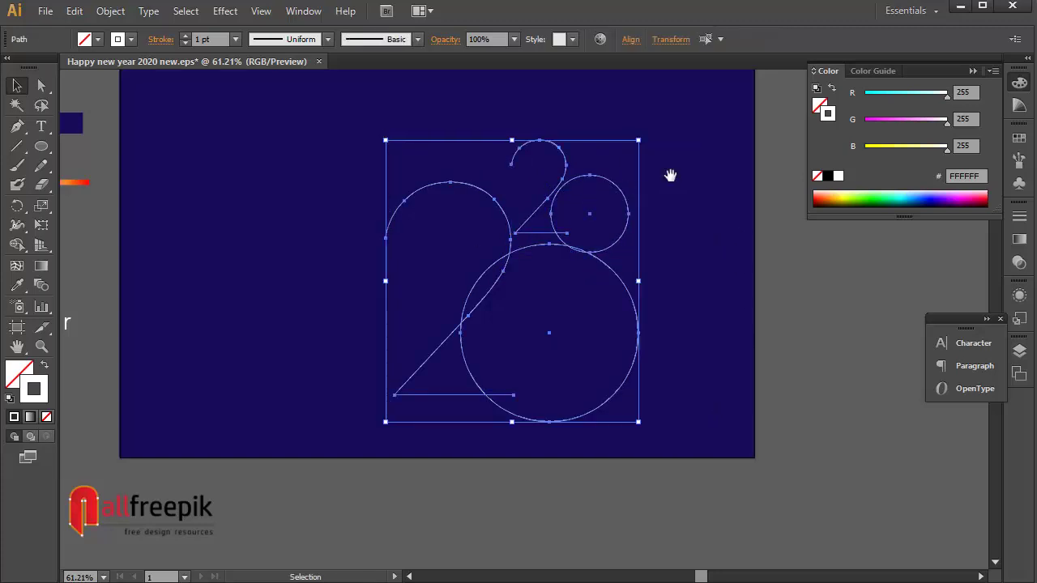
scroll(648, 226, "up", 2)
left_click_drag(624, 278, 624, 256)
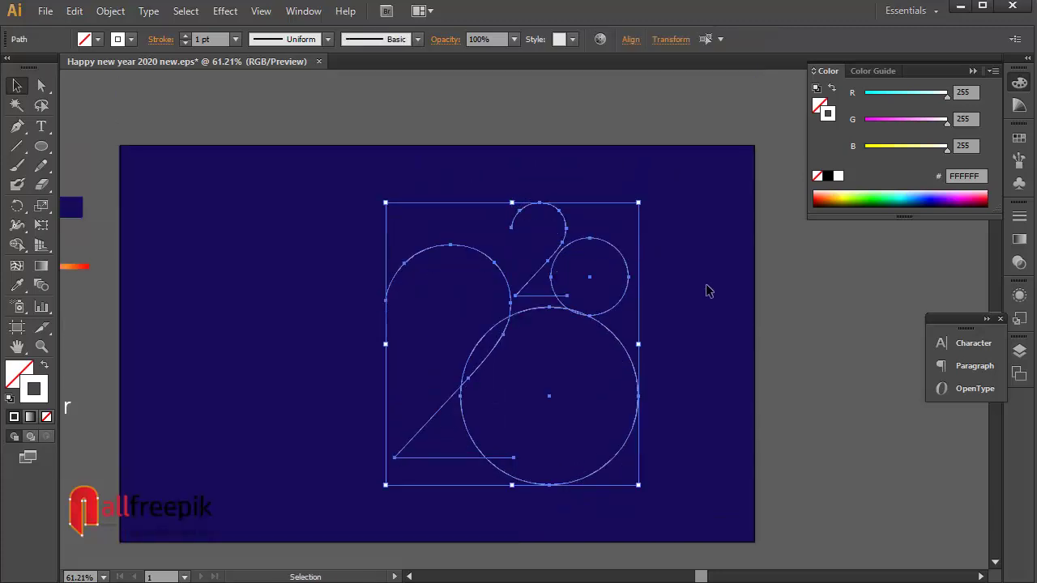
left_click(704, 287)
left_click_drag(689, 213, 449, 438)
left_click_drag(460, 397, 468, 403)
key("space")
left_click_drag(396, 286, 436, 285)
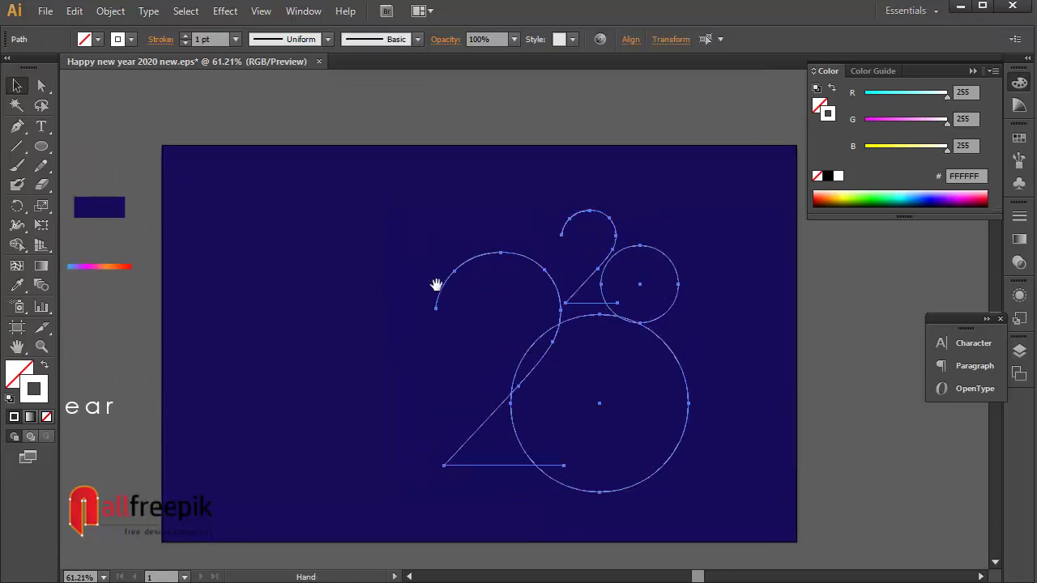
- Apply the blue-magenta-orange-red gradient stroke of the sample line beside the artboard to all four digits with the Eyedropper
left_click(17, 285)
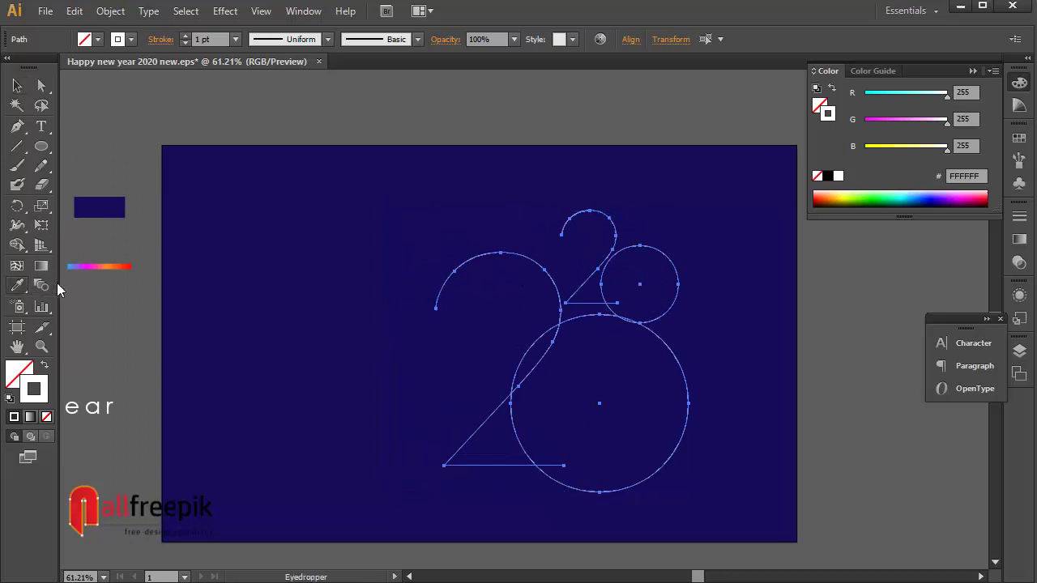
left_click(113, 262)
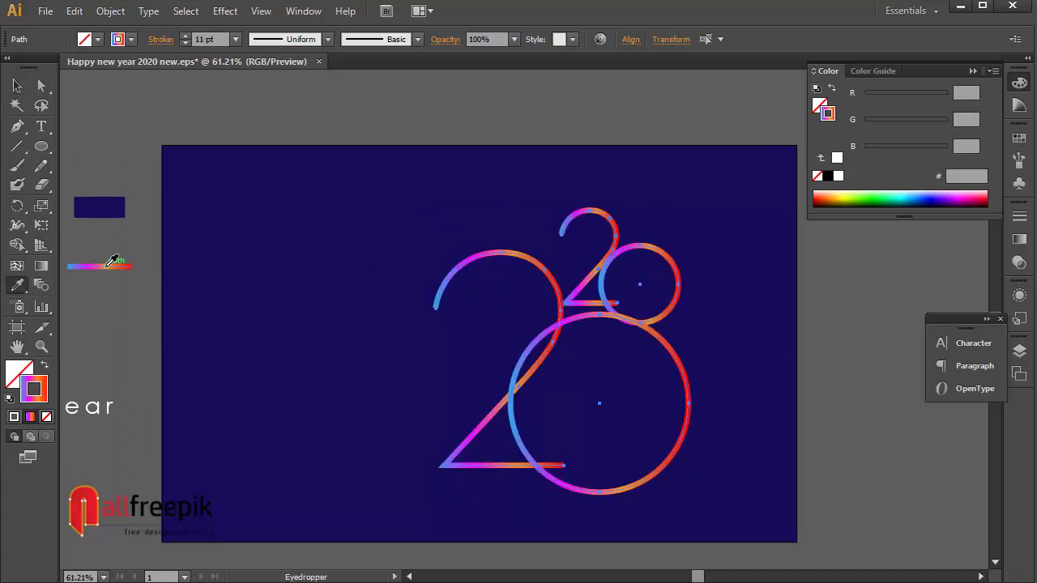
left_click(17, 85)
left_click(689, 256)
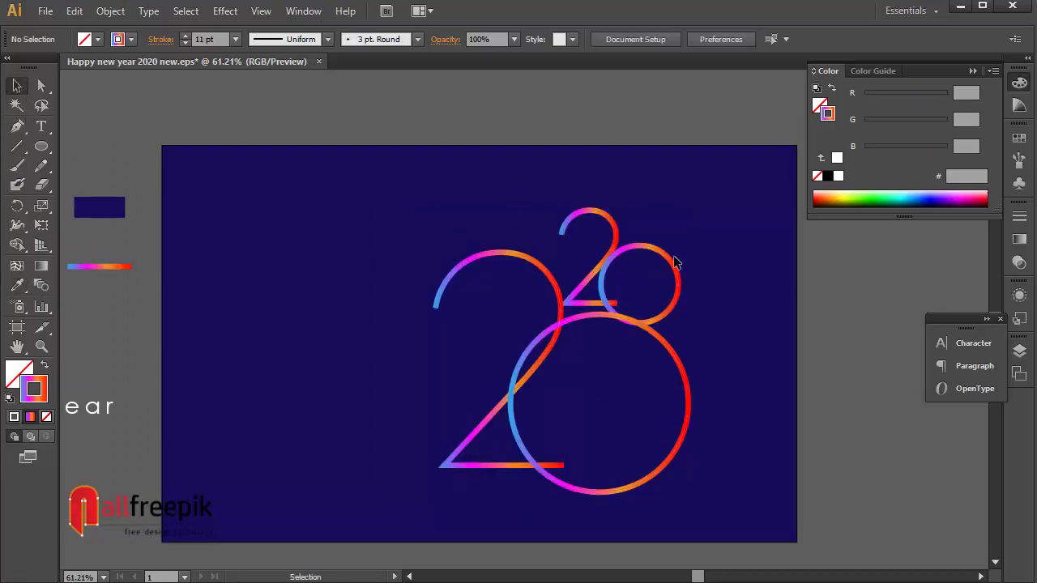
- Lower the small circle slightly, and enlarge all four digits together to fill more of the artboard's height
left_click_drag(675, 264, 675, 270)
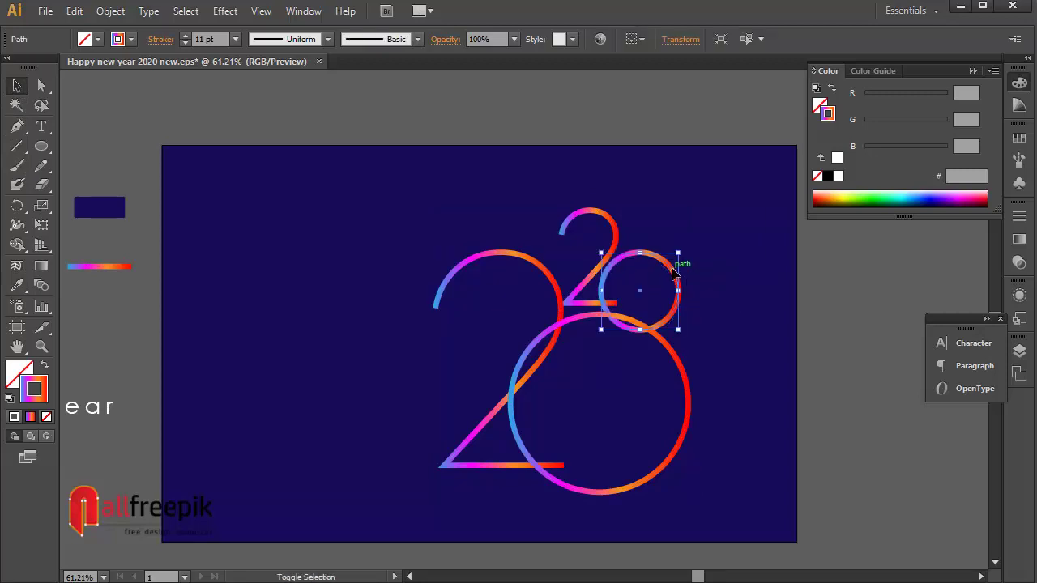
left_click(744, 286)
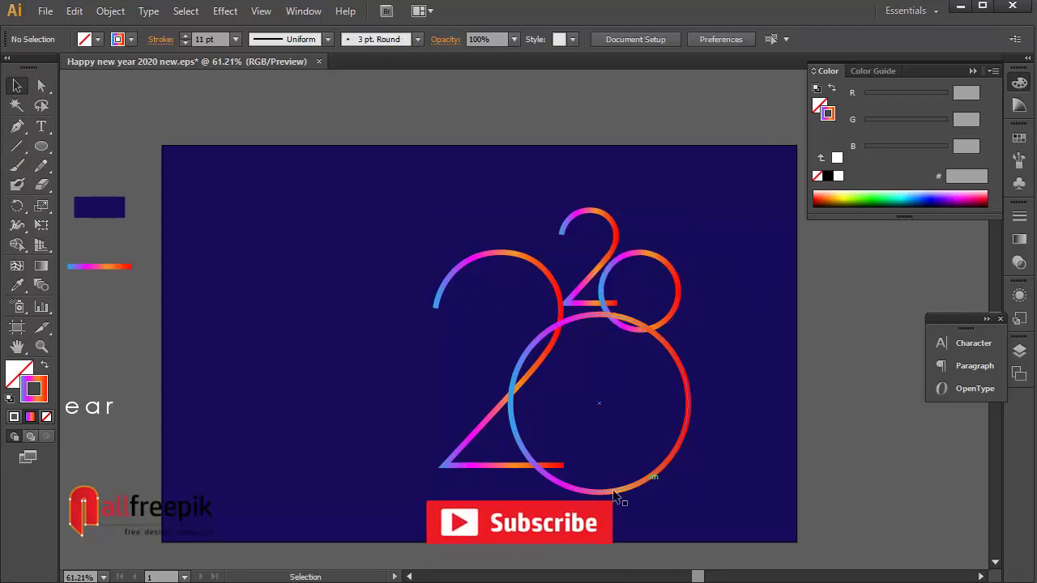
left_click_drag(731, 222, 479, 462)
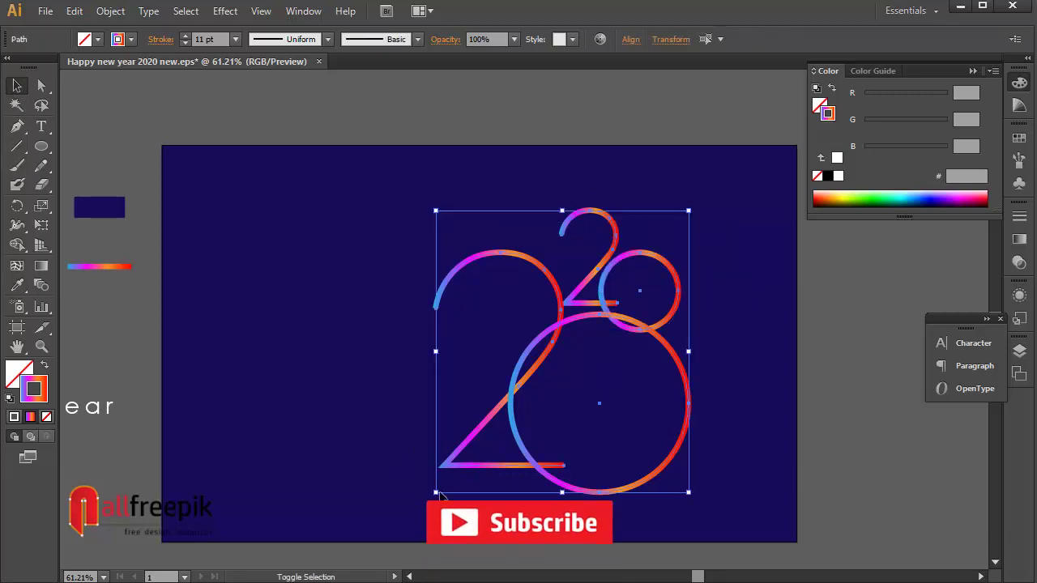
left_click_drag(435, 492, 431, 496)
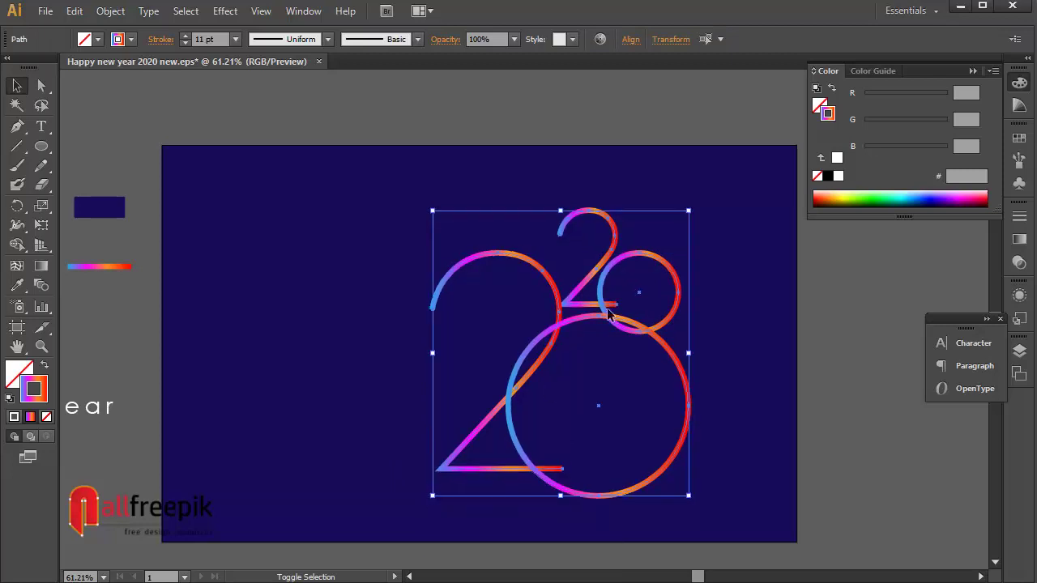
left_click_drag(689, 211, 713, 184)
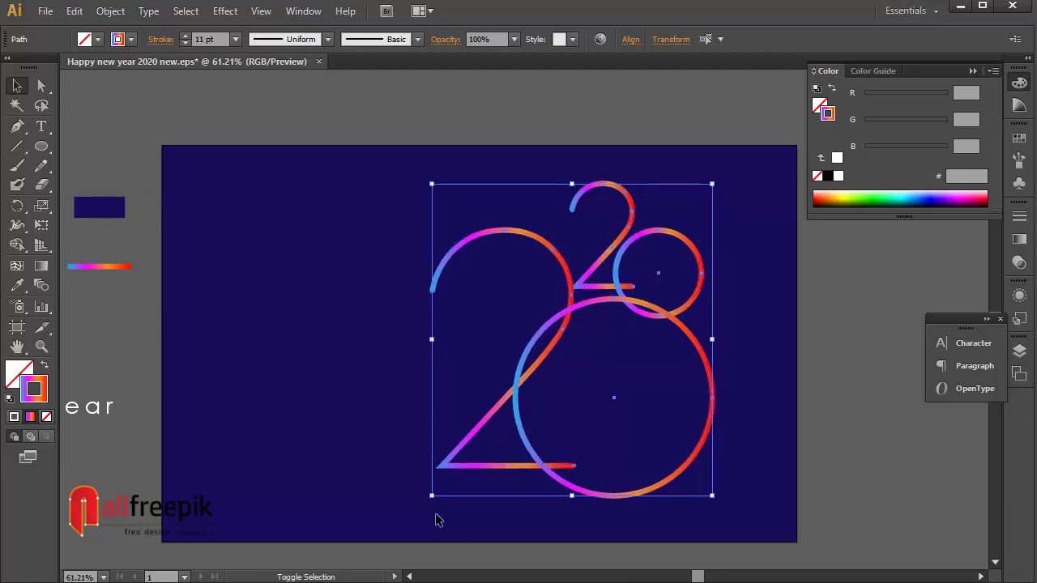
left_click_drag(431, 495, 423, 507)
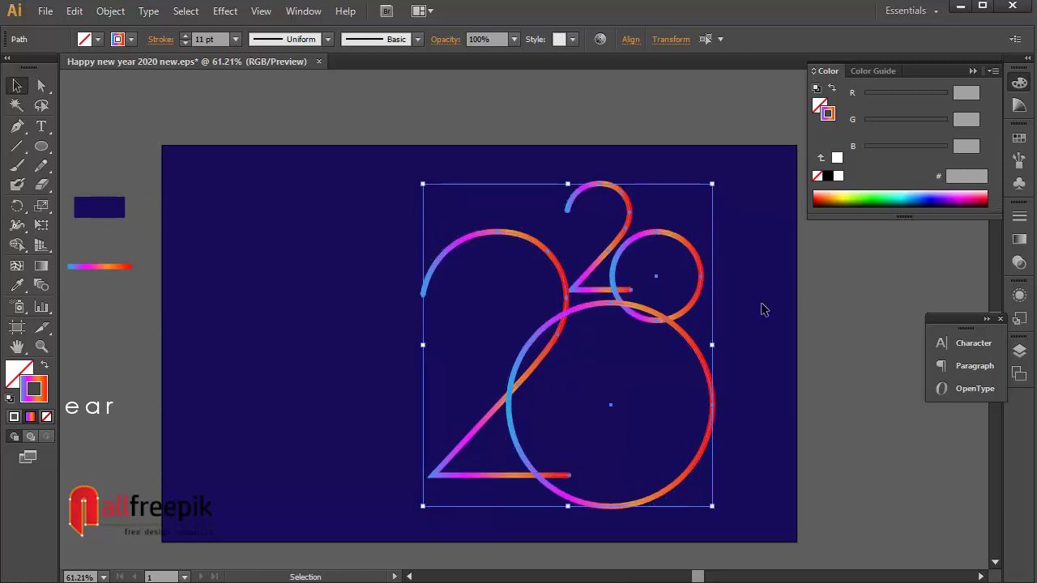
left_click(762, 308)
- Examine the RGB and hex colours of all four gradient stops in the large circle's stroke
left_click(710, 348)
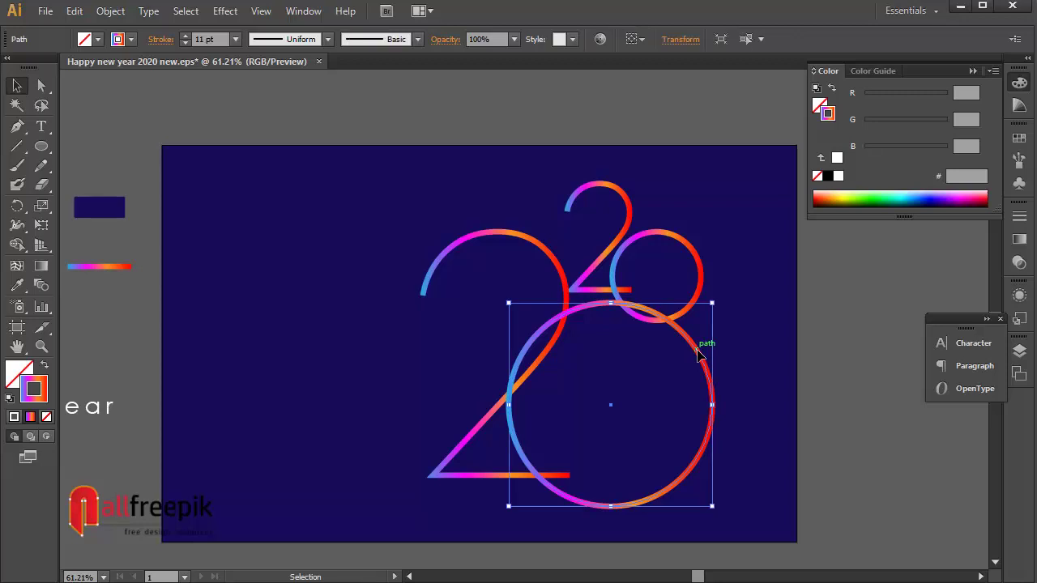
left_click(1020, 239)
double_click(825, 410)
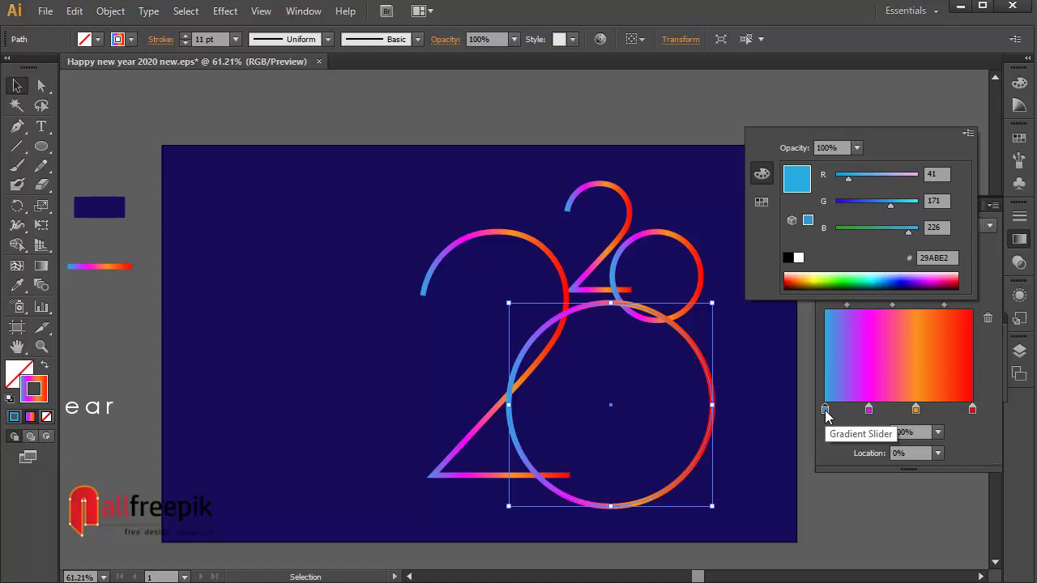
left_click(868, 409)
double_click(868, 409)
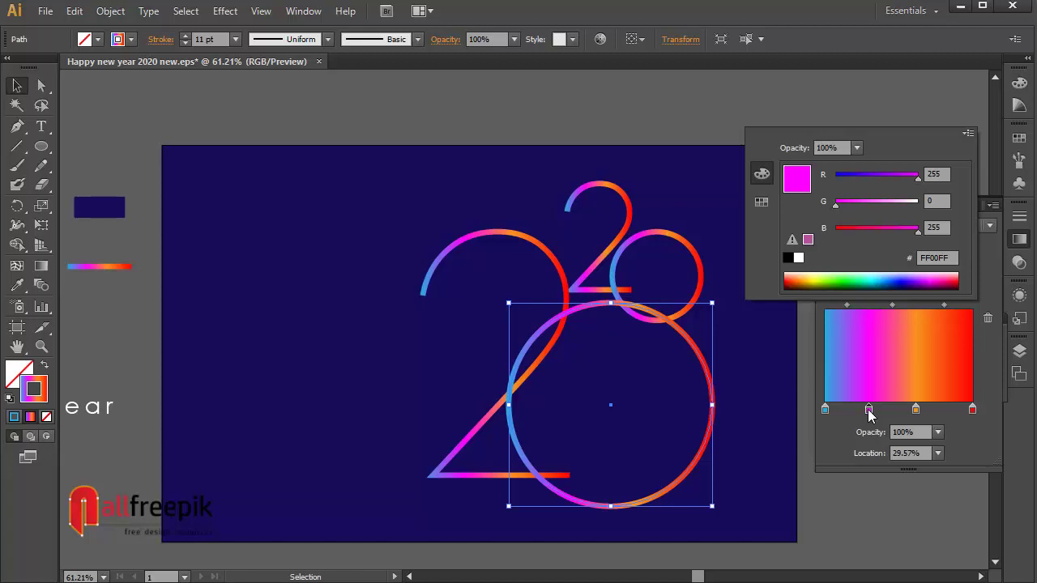
left_click(916, 411)
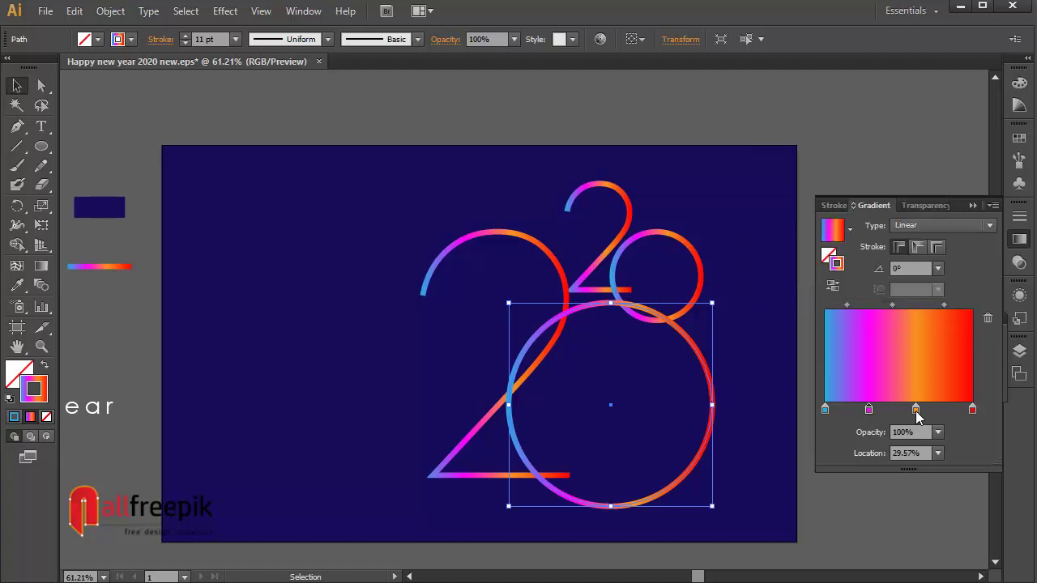
double_click(917, 411)
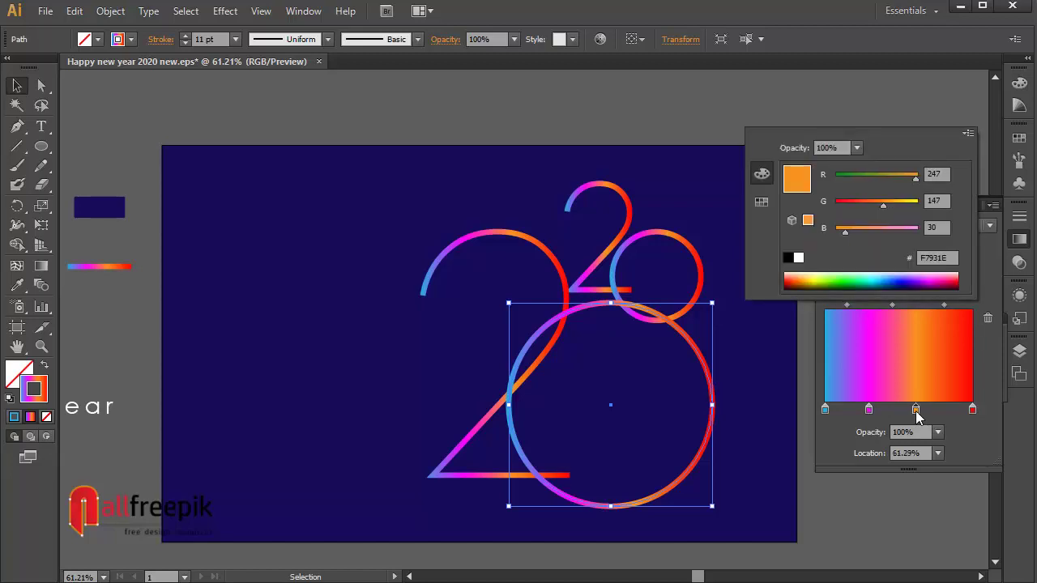
left_click(973, 411)
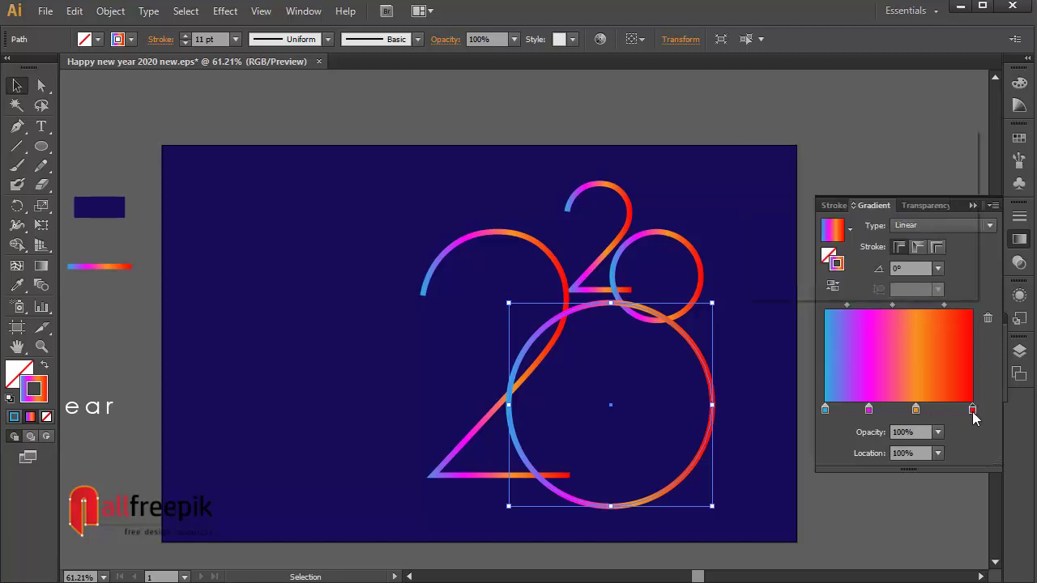
double_click(973, 411)
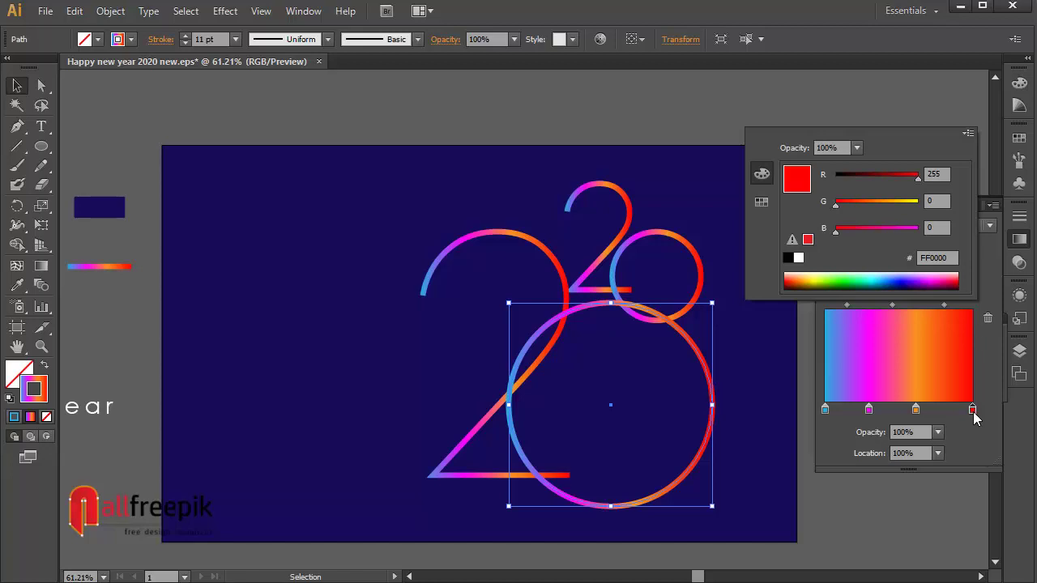
left_click(988, 336)
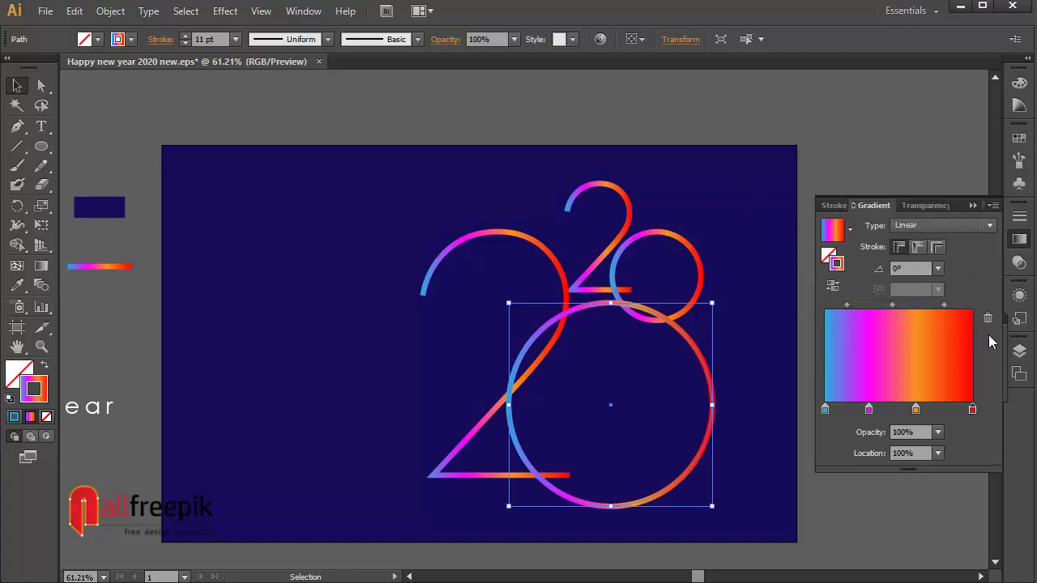
left_click(927, 164)
left_click(973, 205)
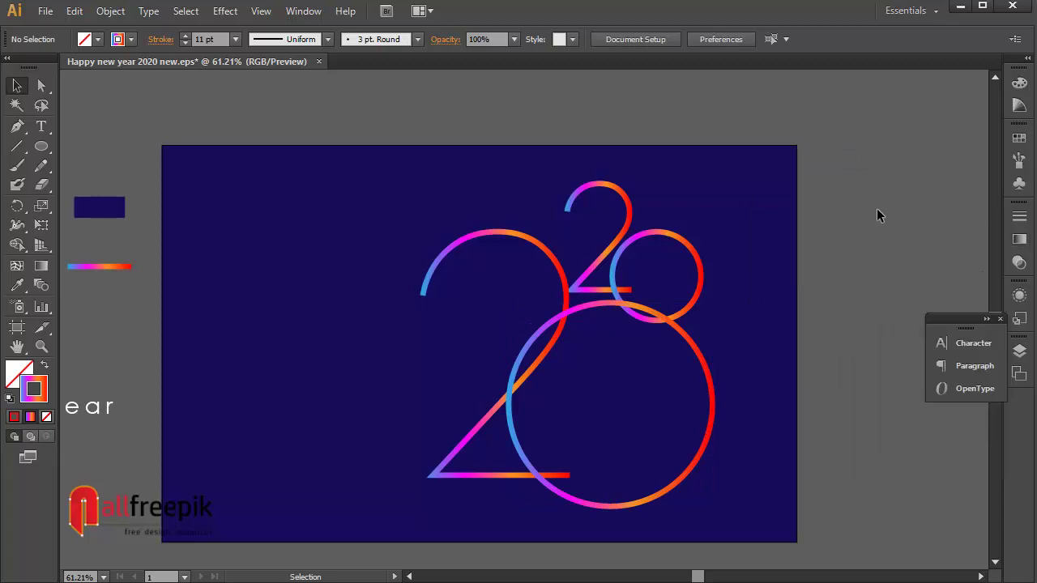
- Draw a circle in the empty area left of the digits and set its stroke to none
left_click_drag(878, 224, 866, 226)
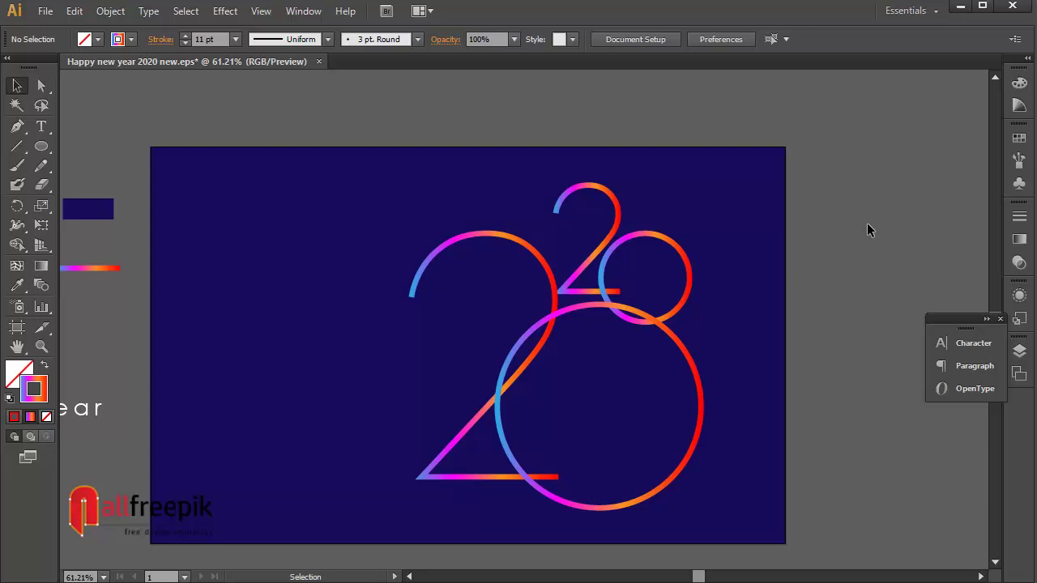
left_click(41, 145)
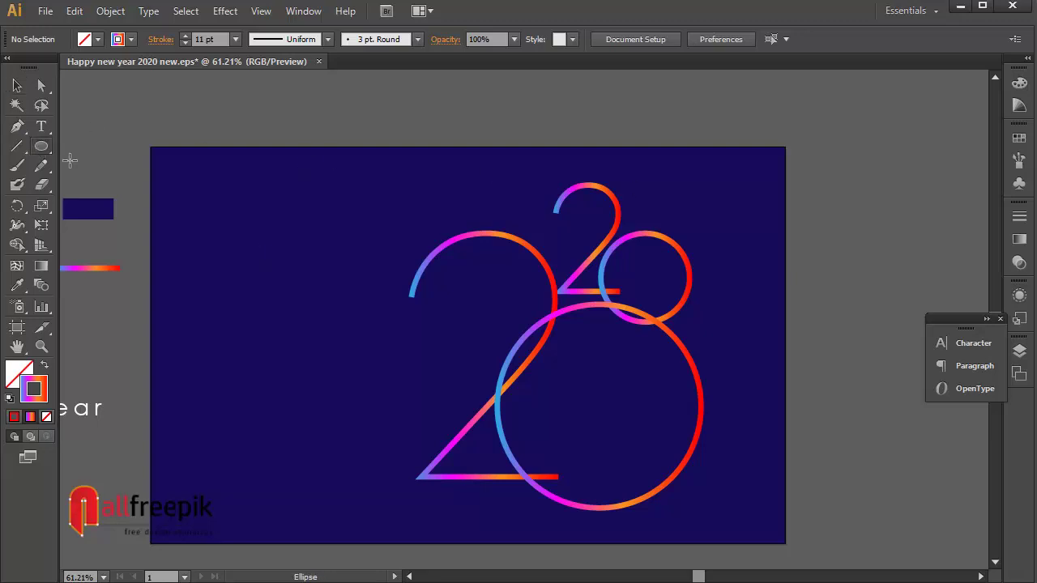
left_click_drag(265, 233, 349, 298)
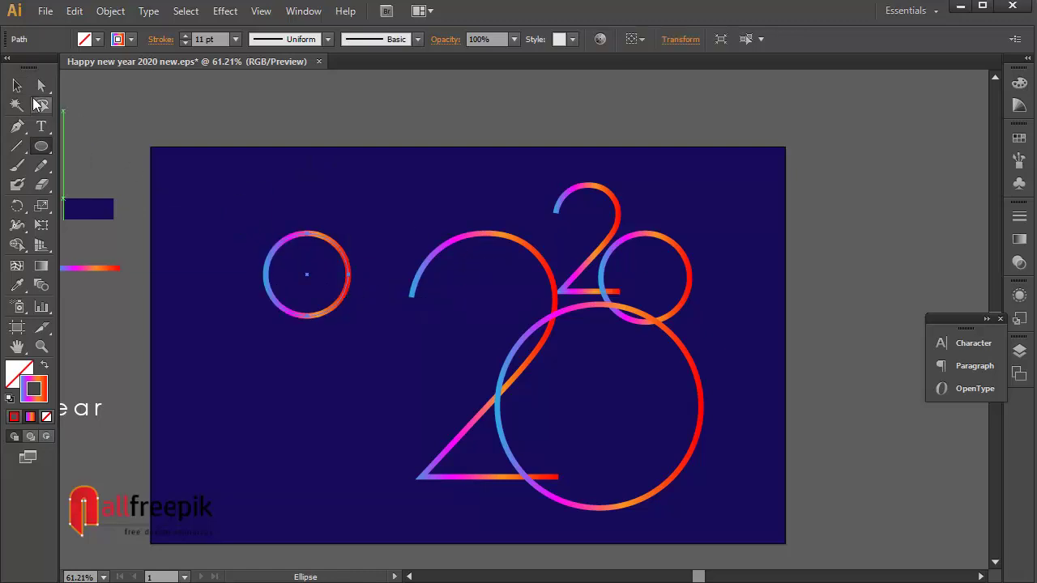
left_click(17, 86)
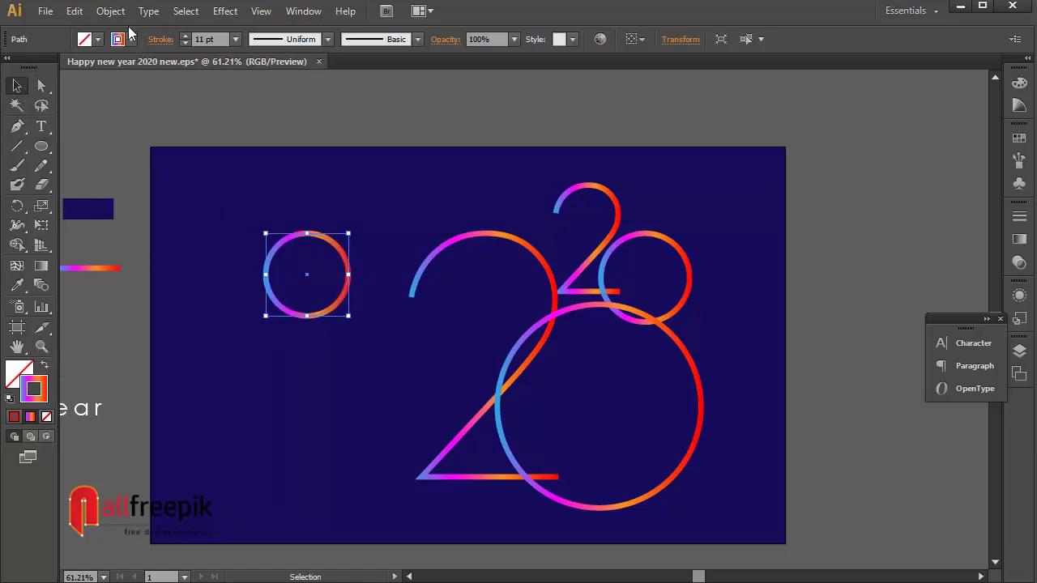
left_click(1019, 82)
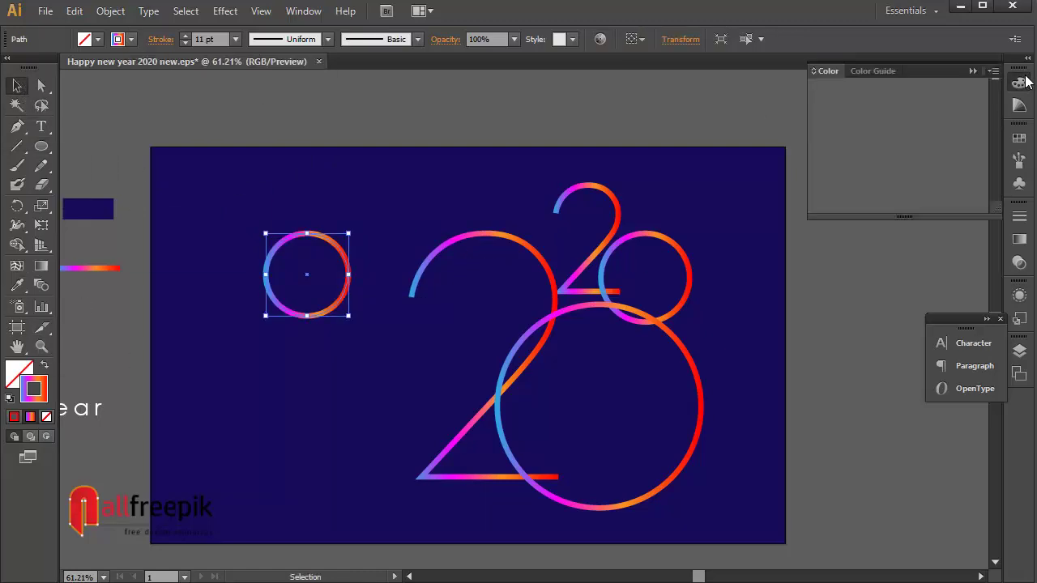
left_click(818, 177)
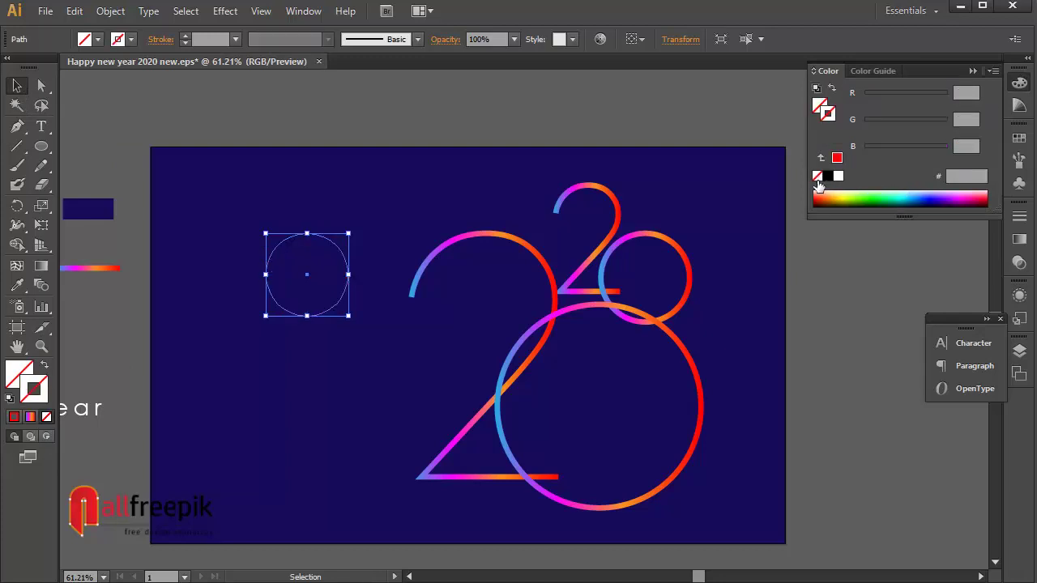
- Apply the four-colour linear gradient to the new circle's stroke and remove its red and orange stops
left_click(1020, 240)
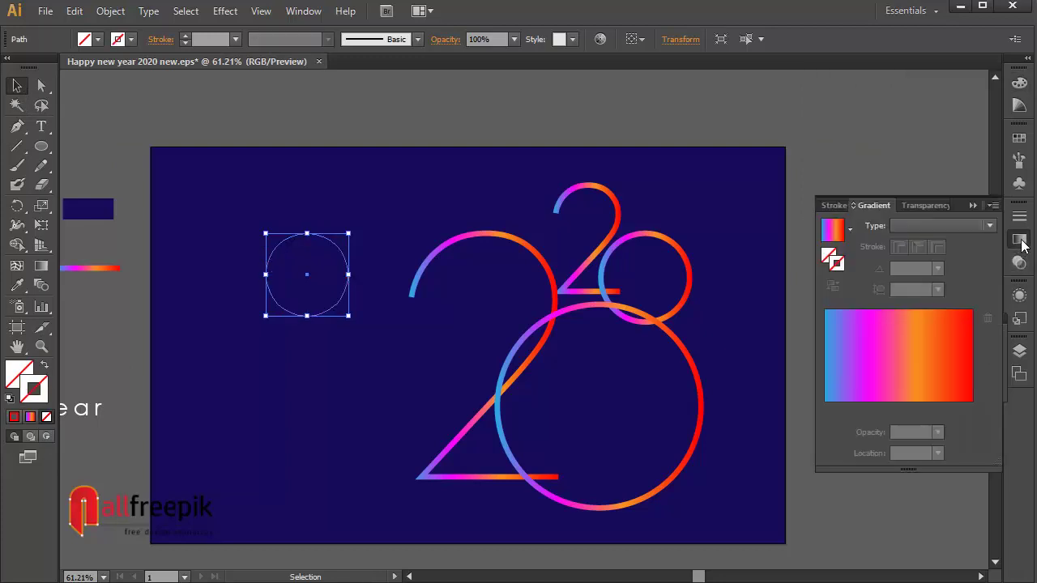
left_click(913, 354)
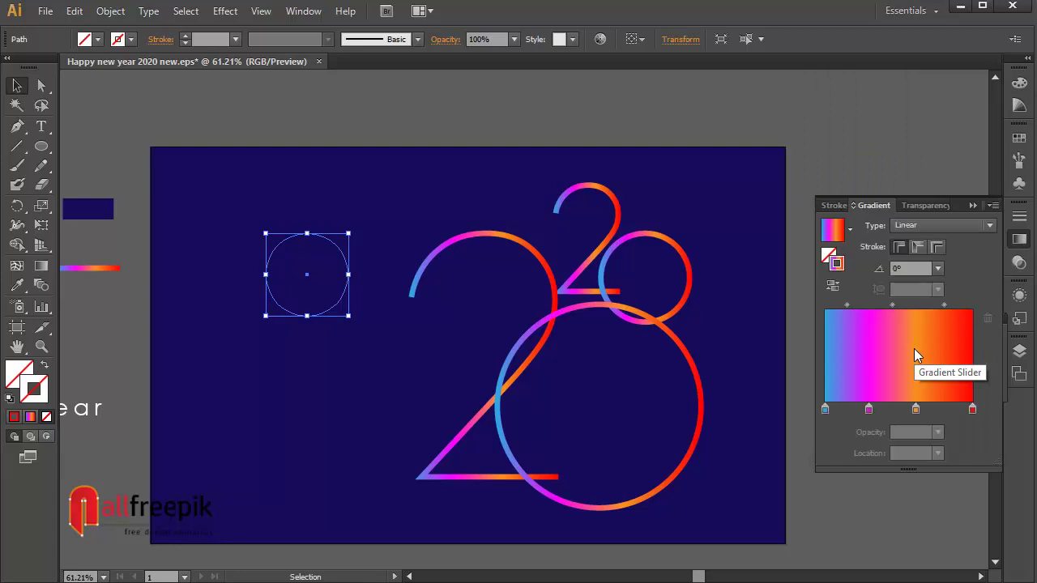
left_click_drag(972, 409, 972, 446)
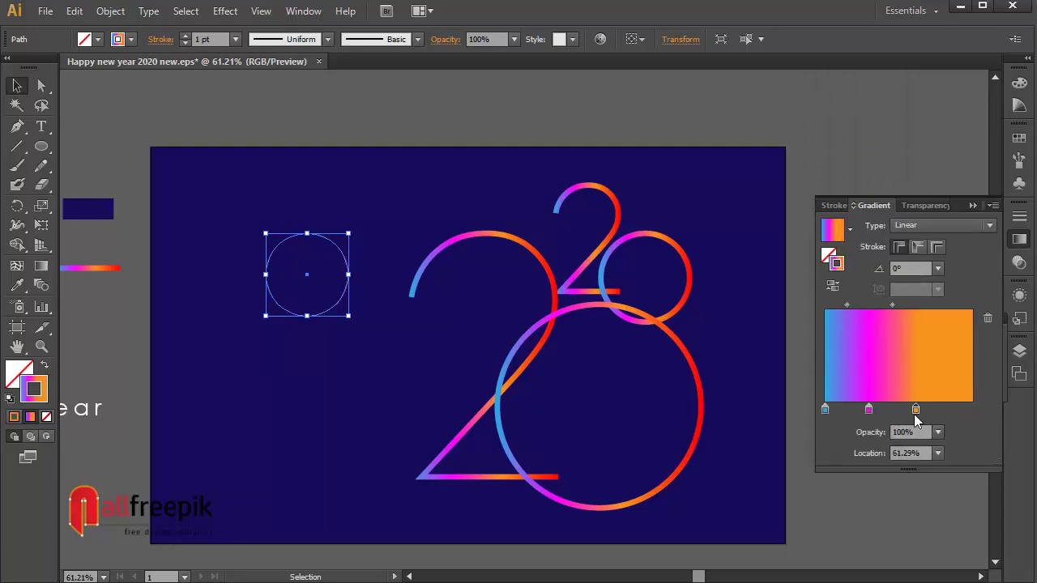
left_click_drag(915, 409, 914, 451)
left_click(869, 409)
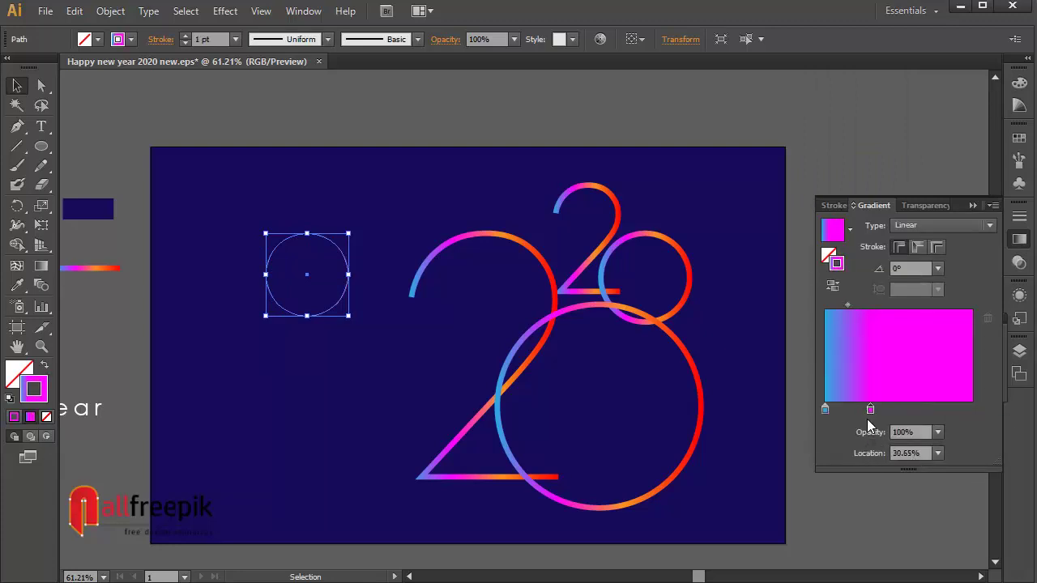
- Recolour the blue and magenta gradient stops black, with the former magenta stop moved to location 100%
double_click(824, 410)
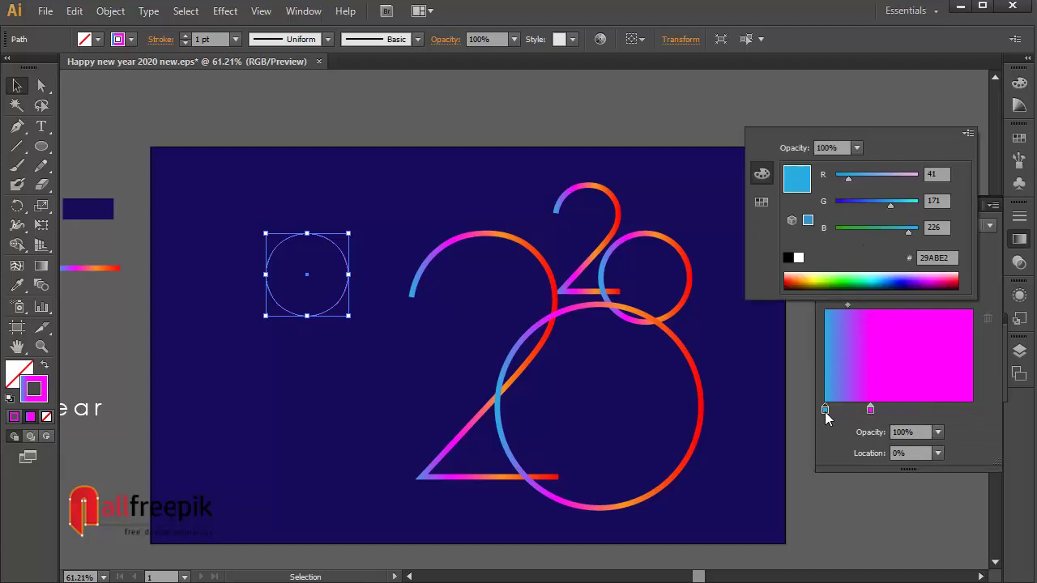
left_click(787, 259)
left_click(874, 418)
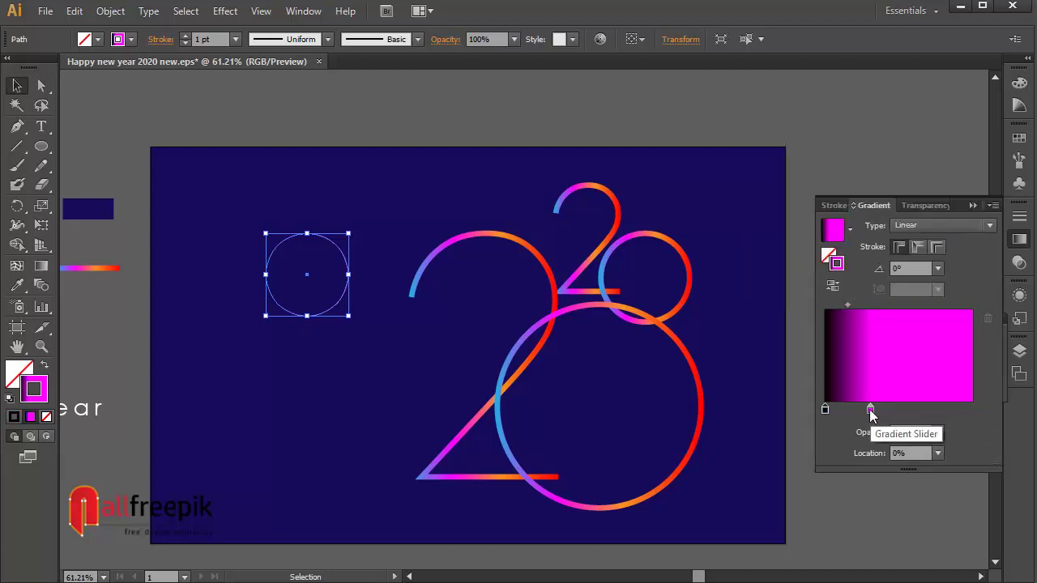
left_click_drag(870, 411, 972, 410)
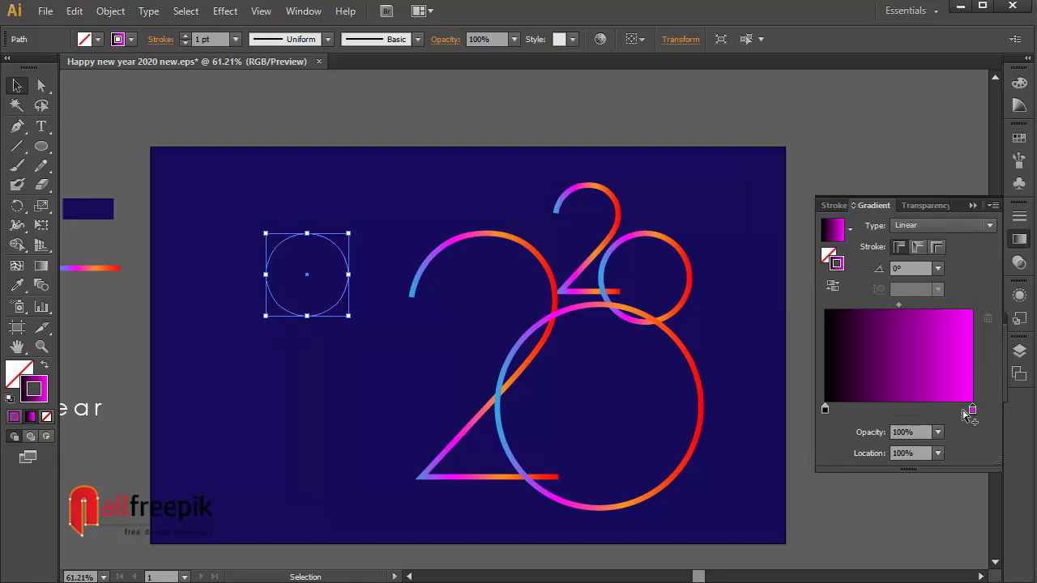
double_click(973, 411)
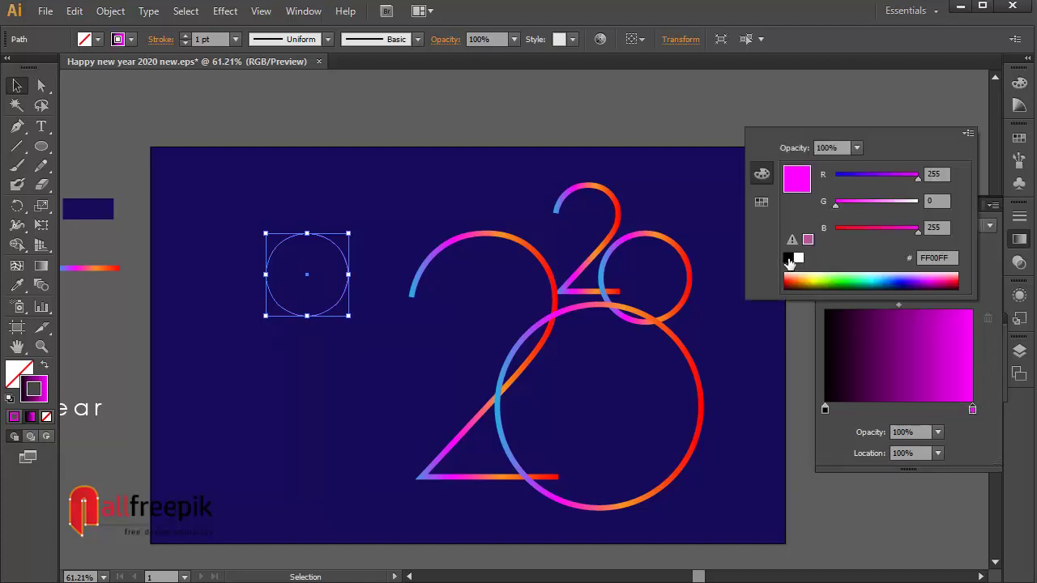
left_click(787, 258)
left_click(964, 431)
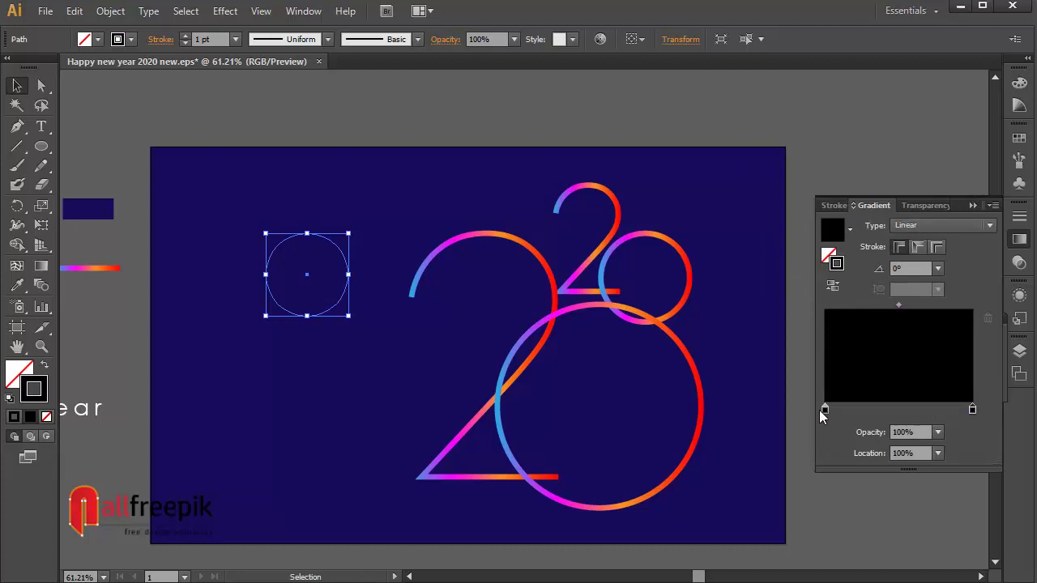
- Set the opacity of the first black gradient stop to 0%, keeping the stop at location 0%
left_click(825, 410)
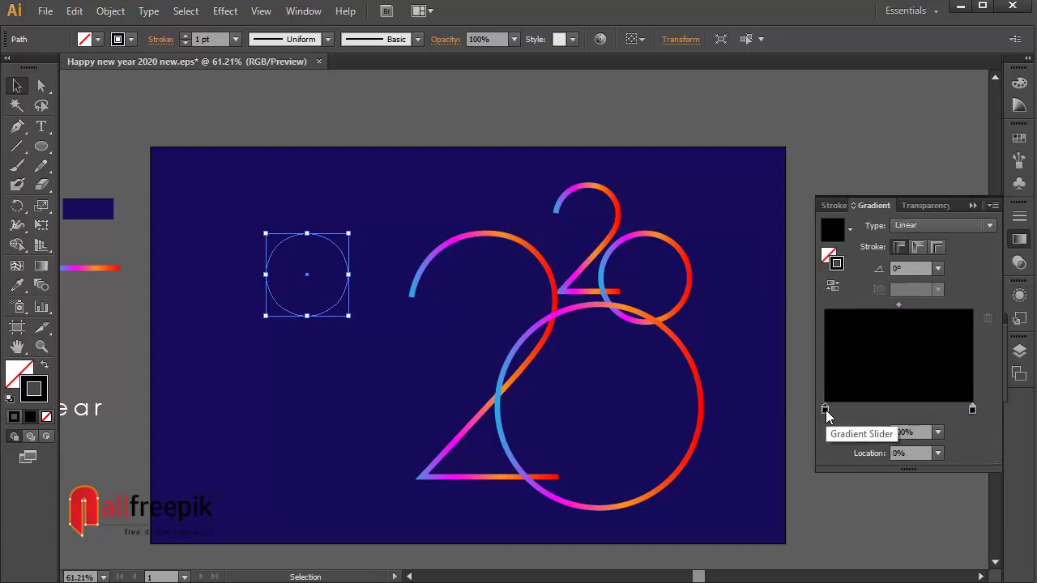
double_click(826, 411)
left_click(825, 411)
left_click(937, 438)
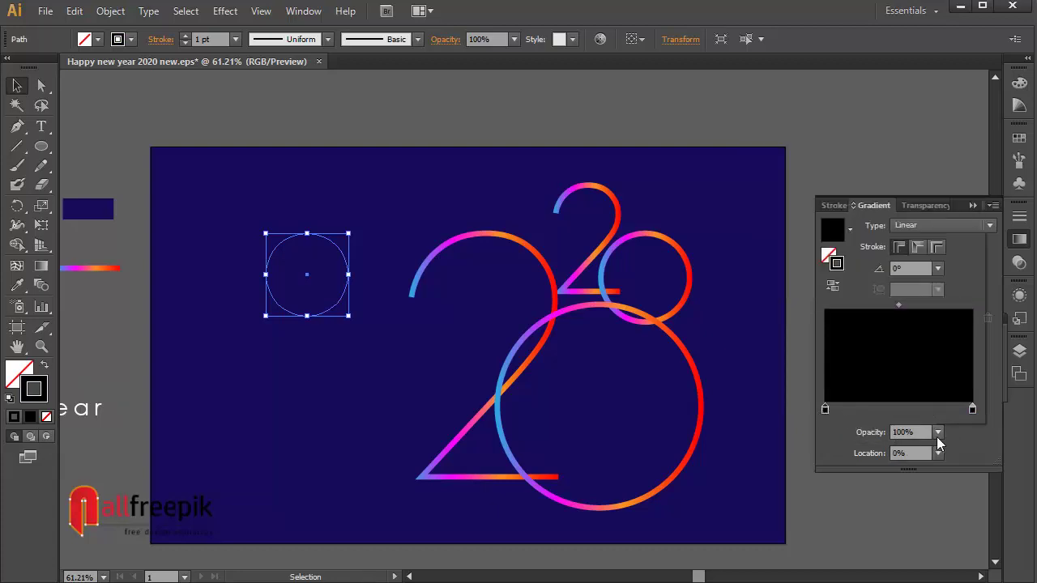
left_click(956, 240)
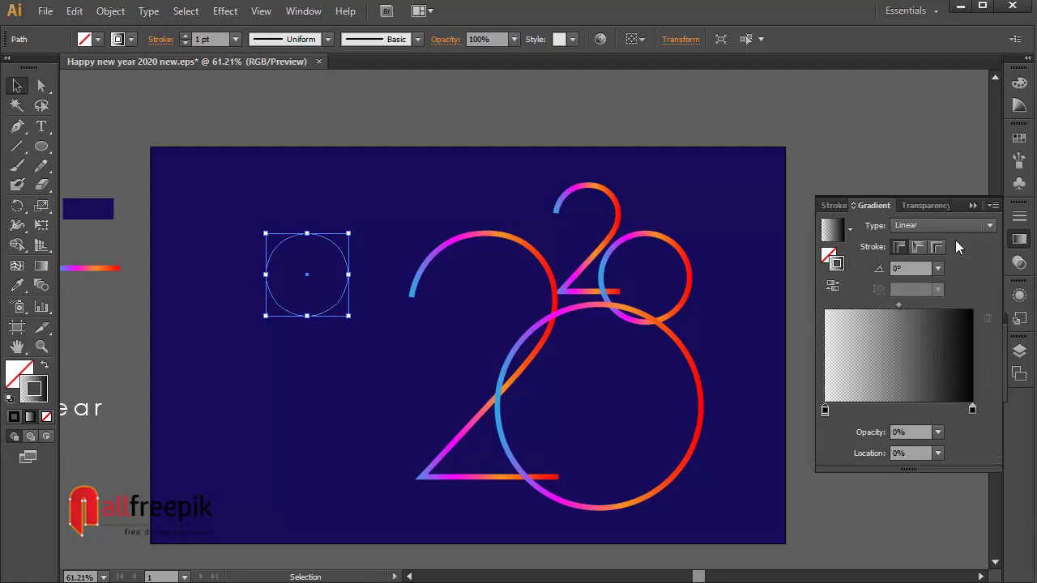
left_click(919, 354)
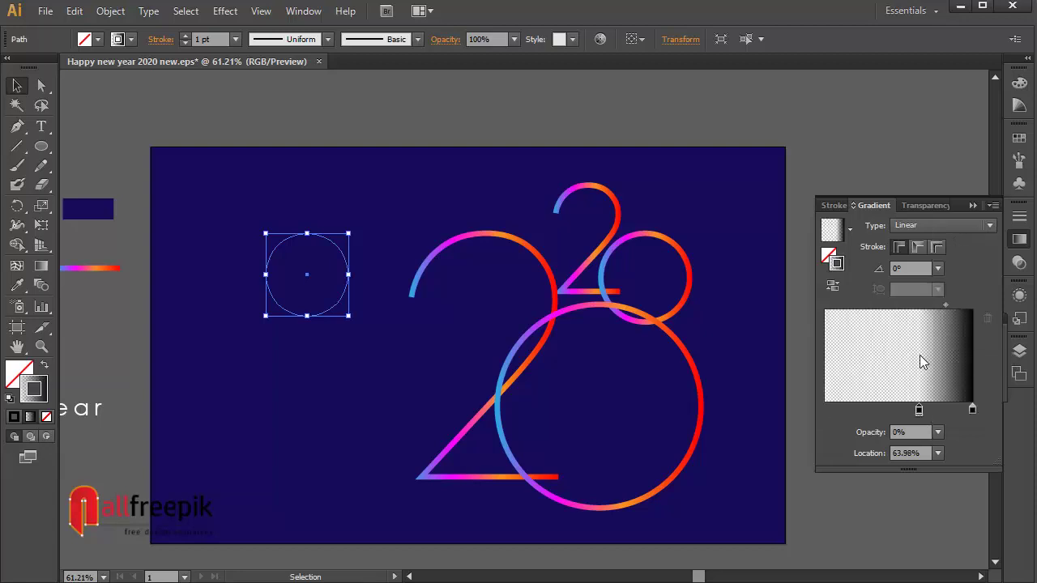
left_click_drag(918, 410, 825, 411)
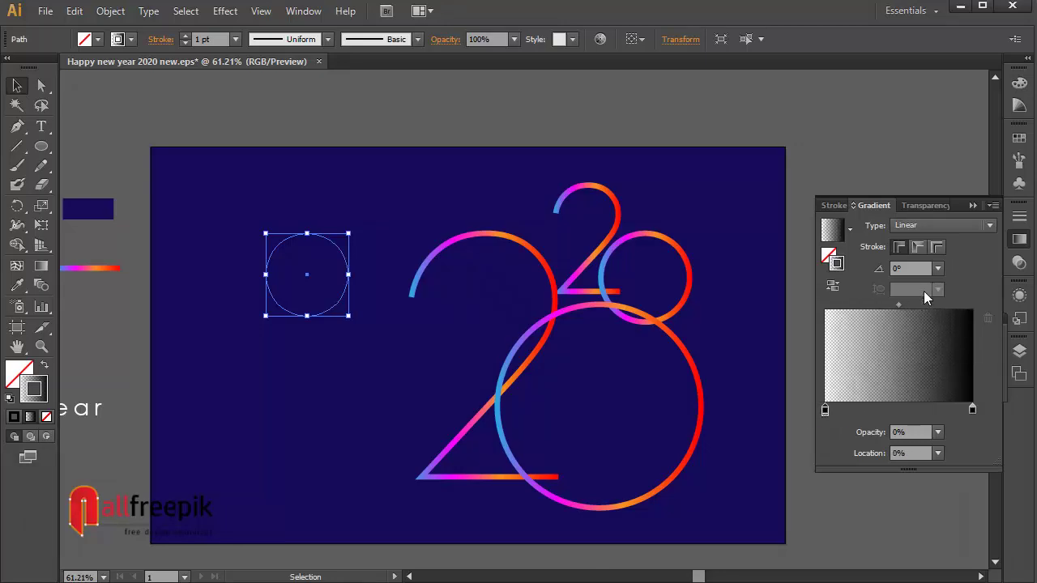
- Swap the circle's gradient from stroke to fill and set the gradient angle to 90°
left_click(45, 366)
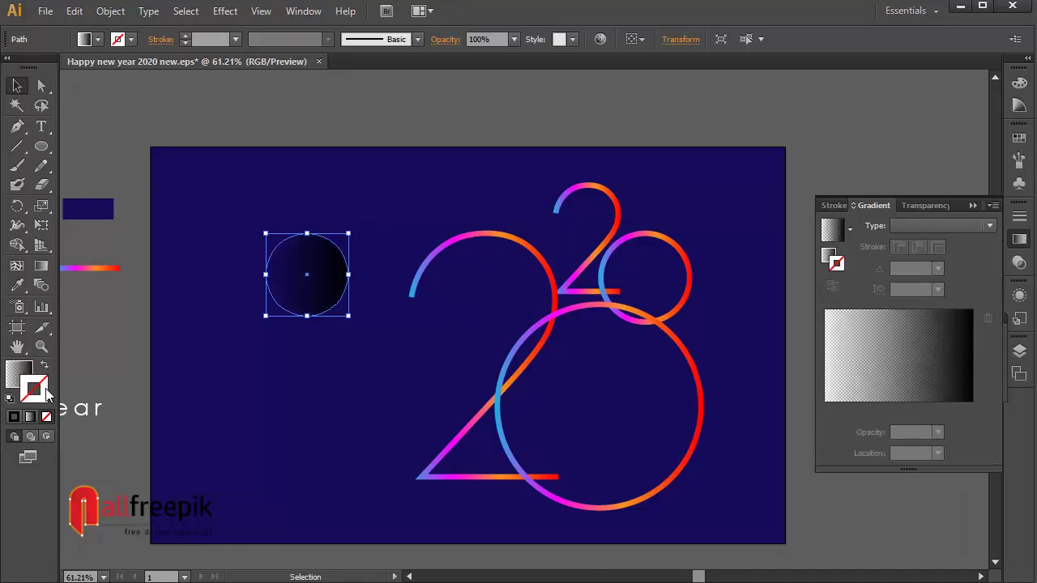
left_click(320, 173)
left_click(332, 277)
left_click(827, 254)
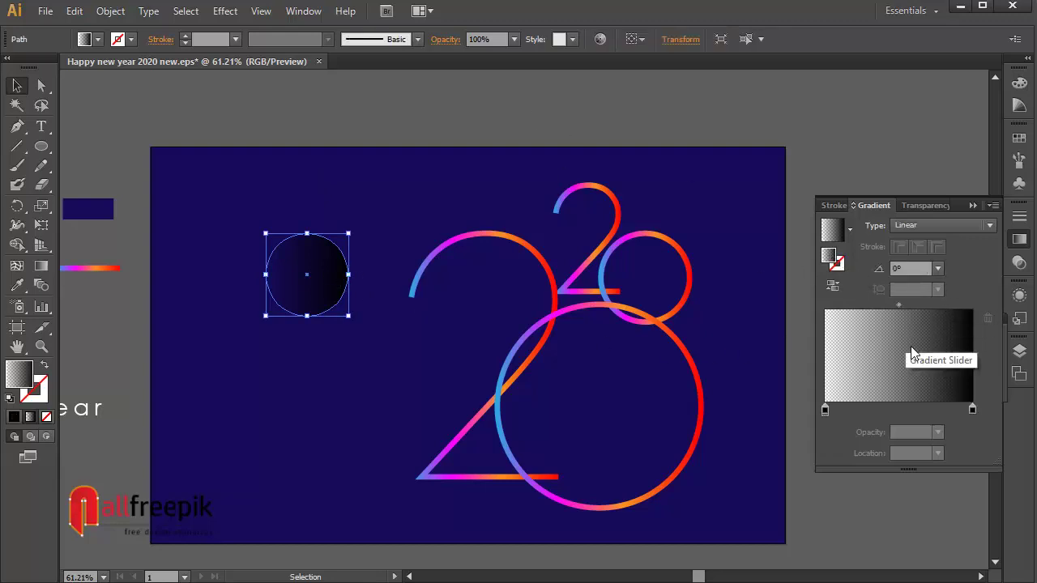
left_click(938, 267)
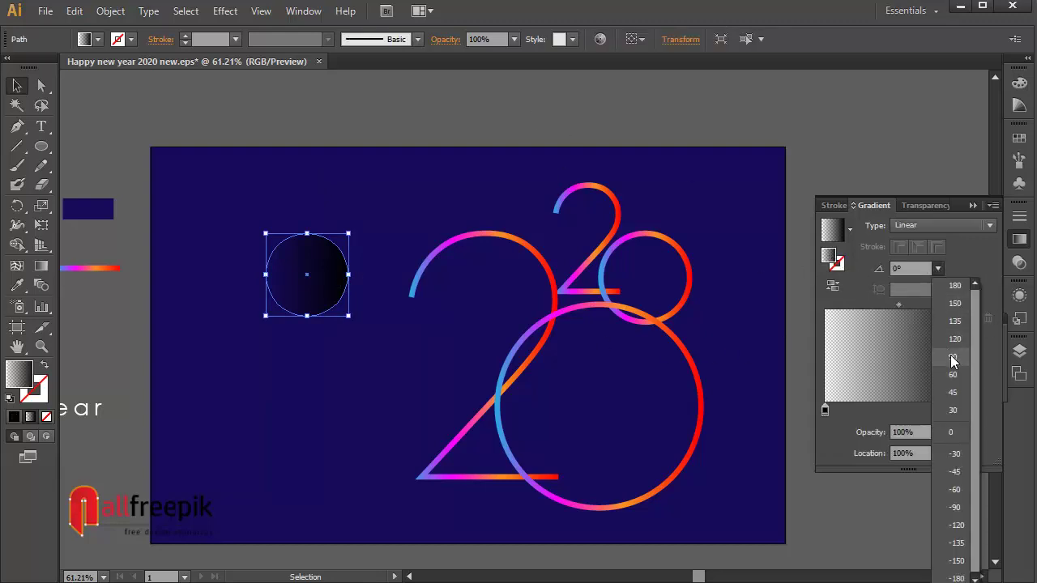
left_click(951, 358)
left_click(367, 203)
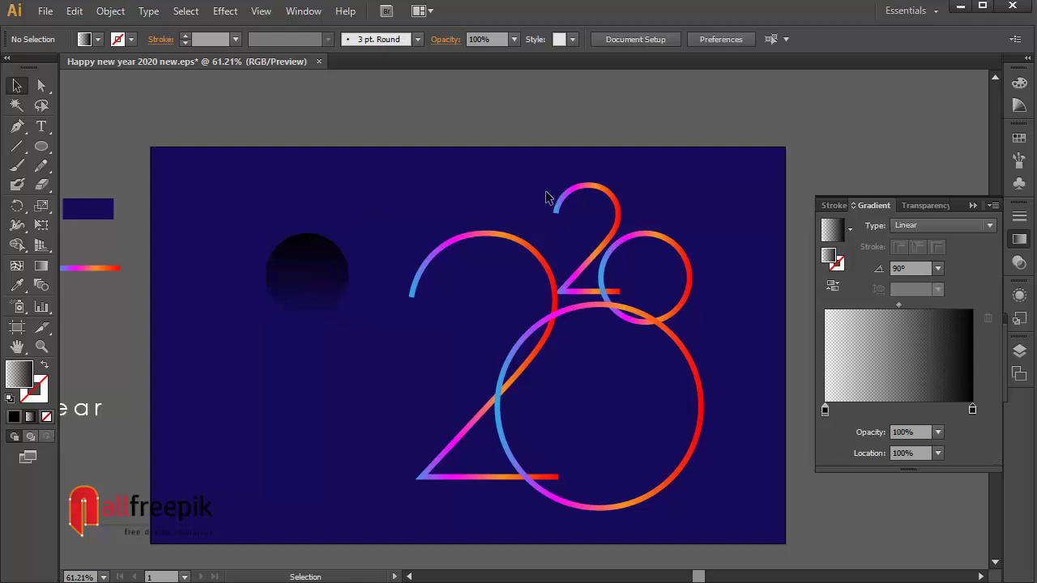
- Shift the circle gradient's transparent stop to about 26.88% and its midpoint to about 36.57%
left_click(310, 285)
left_click(898, 305)
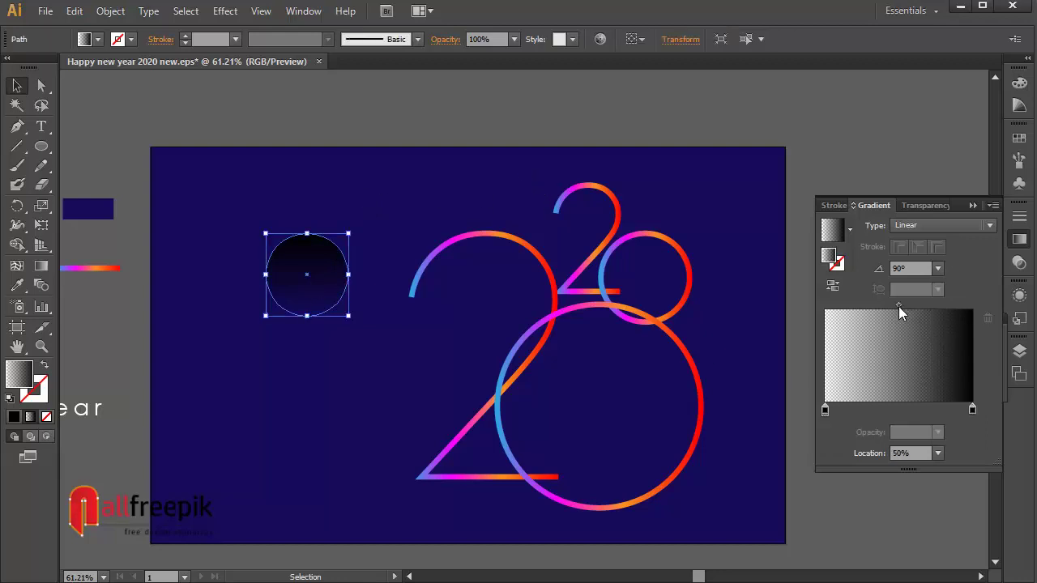
left_click(825, 410)
left_click_drag(824, 410, 857, 414)
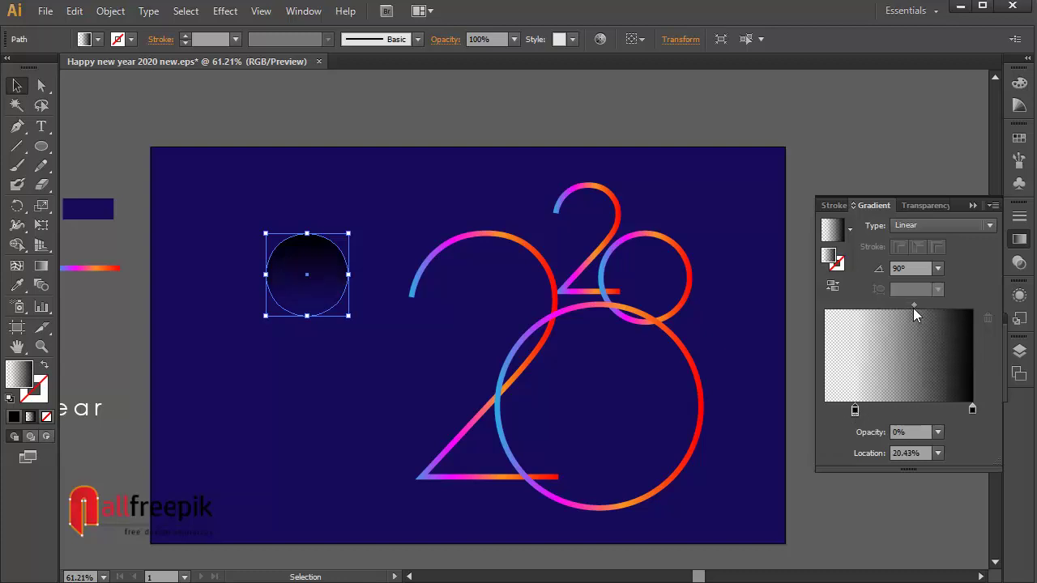
left_click_drag(914, 307, 905, 306)
left_click_drag(855, 411, 865, 411)
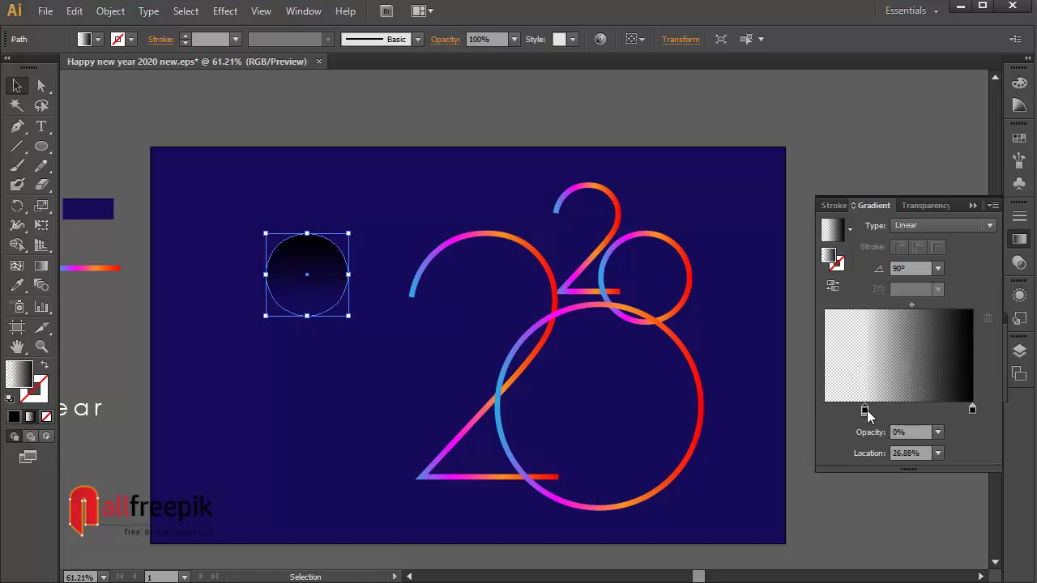
left_click_drag(910, 305, 905, 307)
left_click(510, 199)
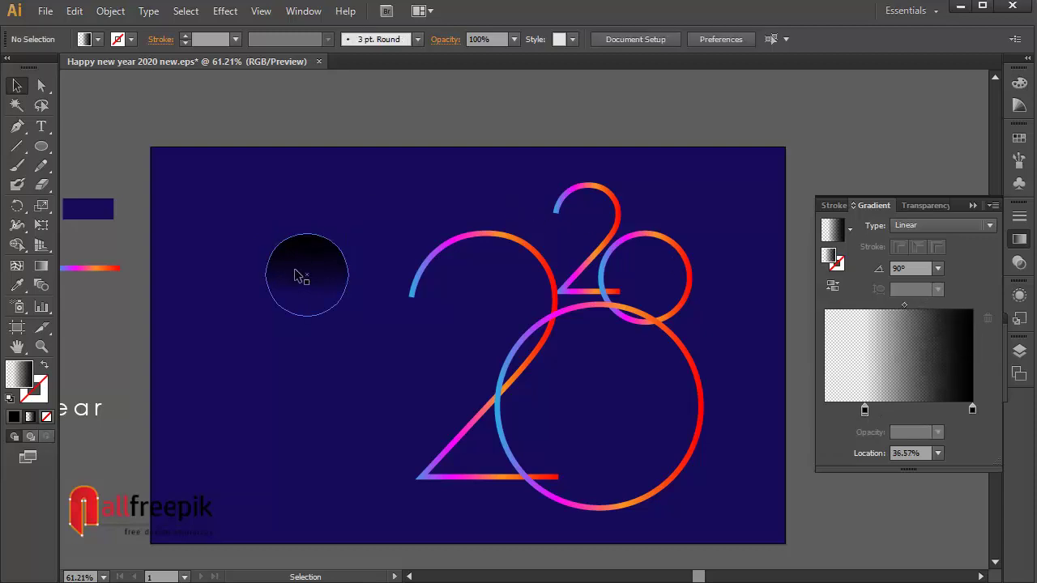
- Move the black gradient circle to the large 2 and enlarge it to fit inside the digit's upper curve
left_click_drag(324, 261, 499, 275)
left_click_drag(486, 323, 472, 376)
left_click(281, 299)
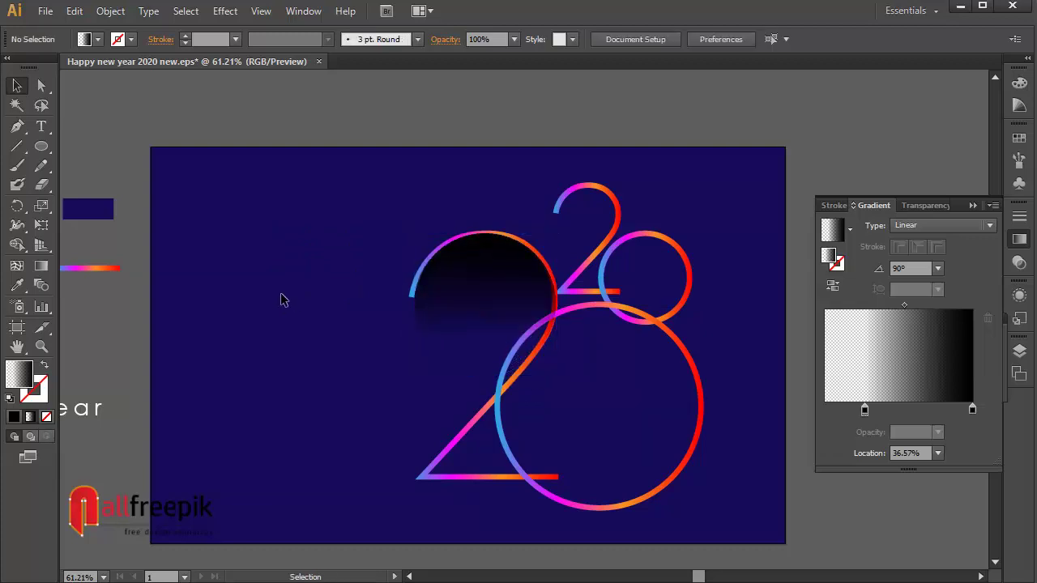
- Send the gradient circle backward two levels so it sits behind the large 2
scroll(456, 278, "right", 1)
left_click(456, 278)
right_click(457, 268)
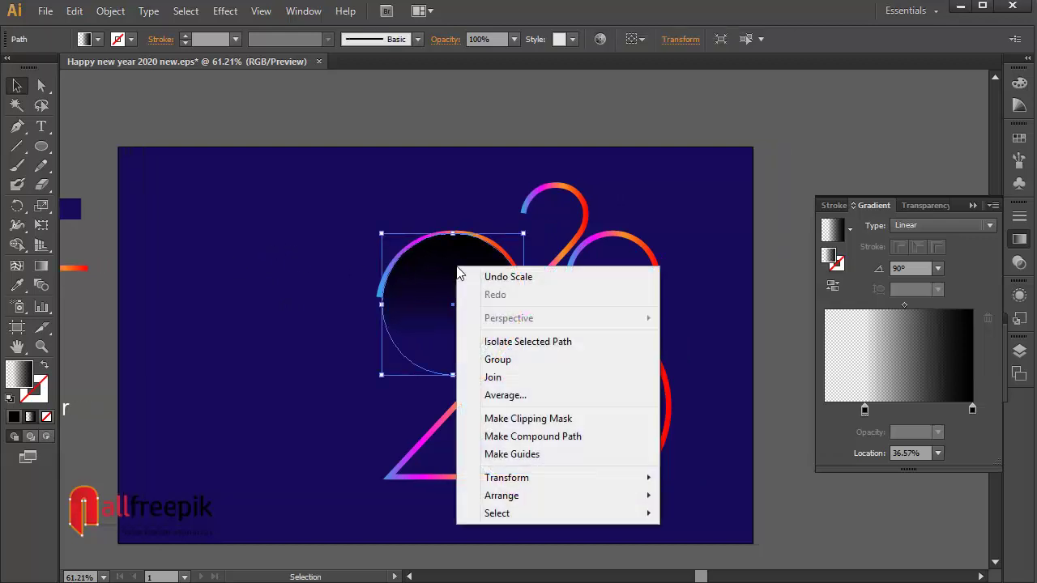
mouse_move(535, 492)
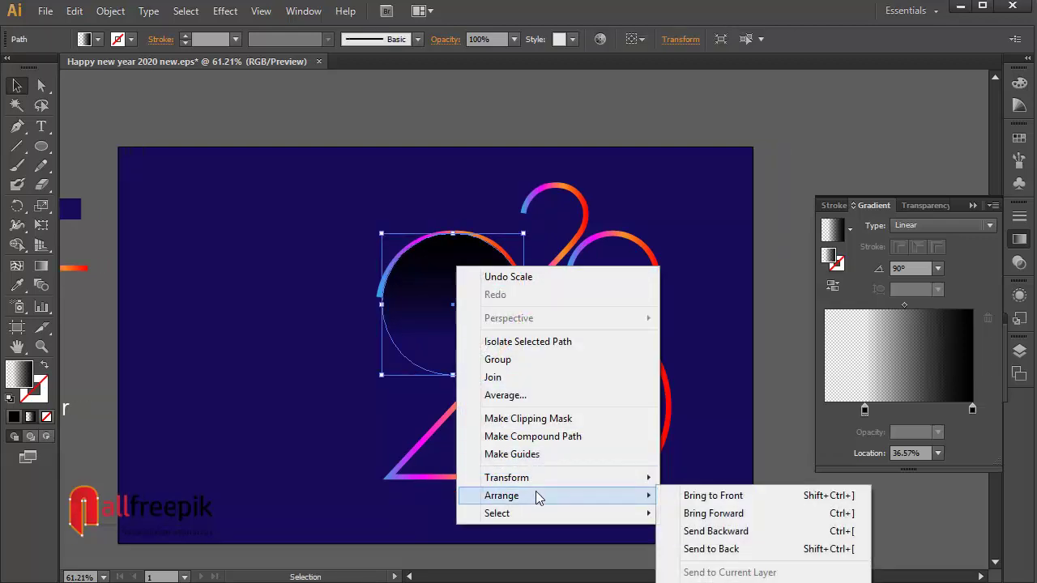
left_click(740, 533)
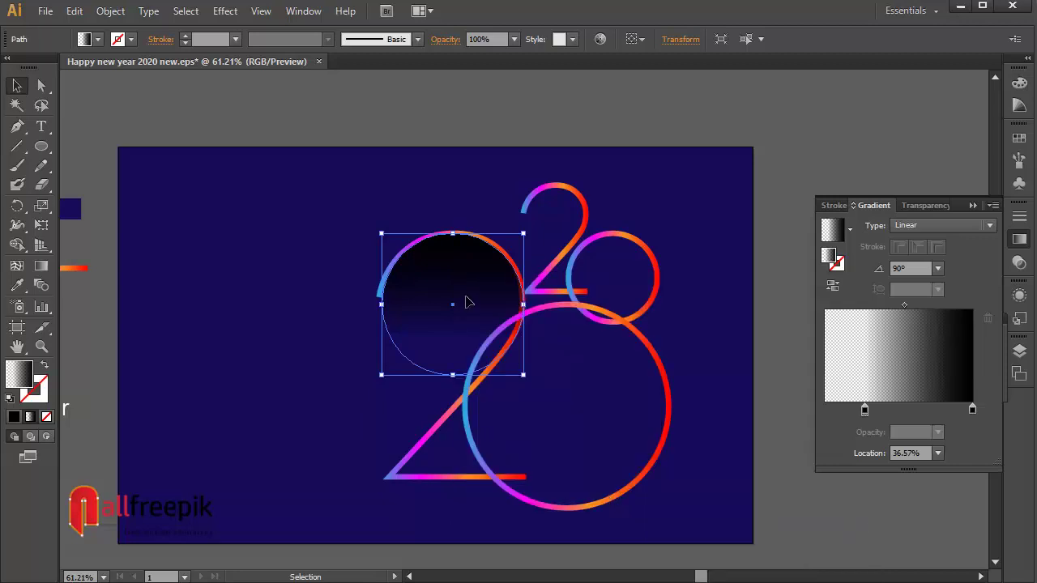
right_click(467, 298)
mouse_move(573, 526)
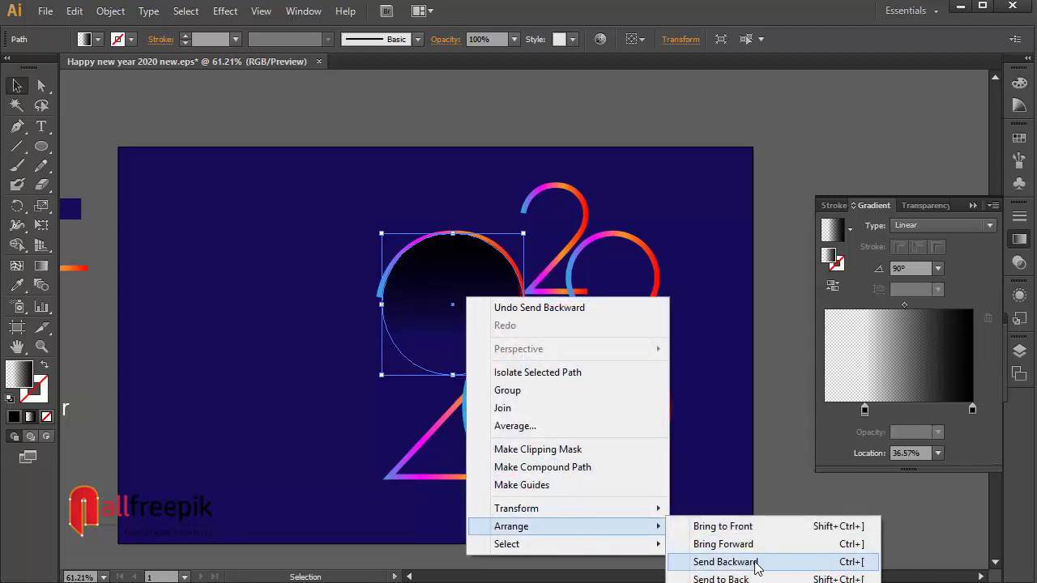
left_click(756, 562)
left_click(305, 233)
- Shorten the shadow circle's fade by setting its transparent stop to about 42.47% and its gradient midpoint to about 49.88%
left_click_drag(304, 232, 250, 207)
left_click(464, 283)
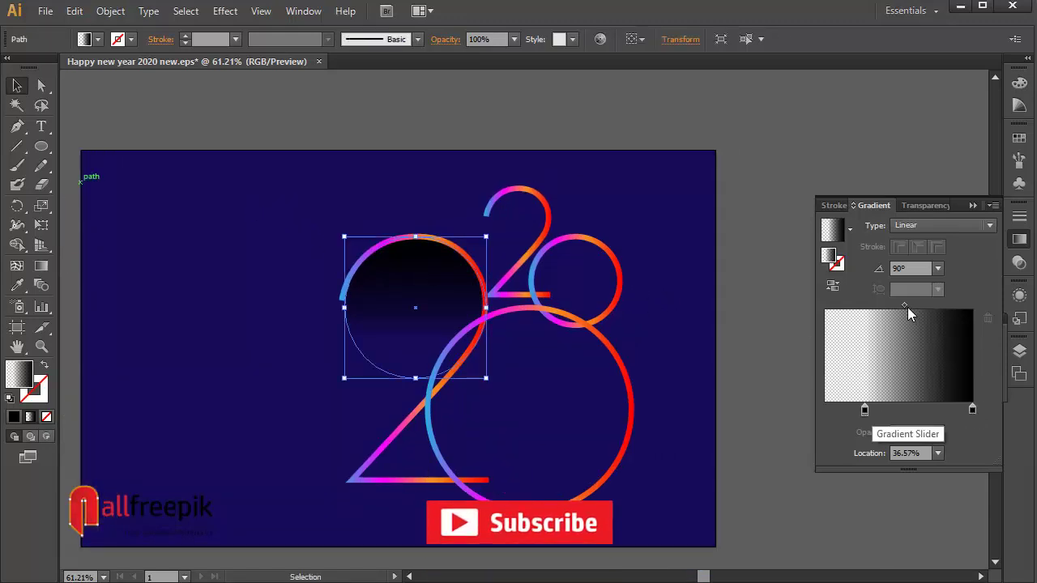
left_click_drag(905, 306, 927, 306)
left_click(723, 246)
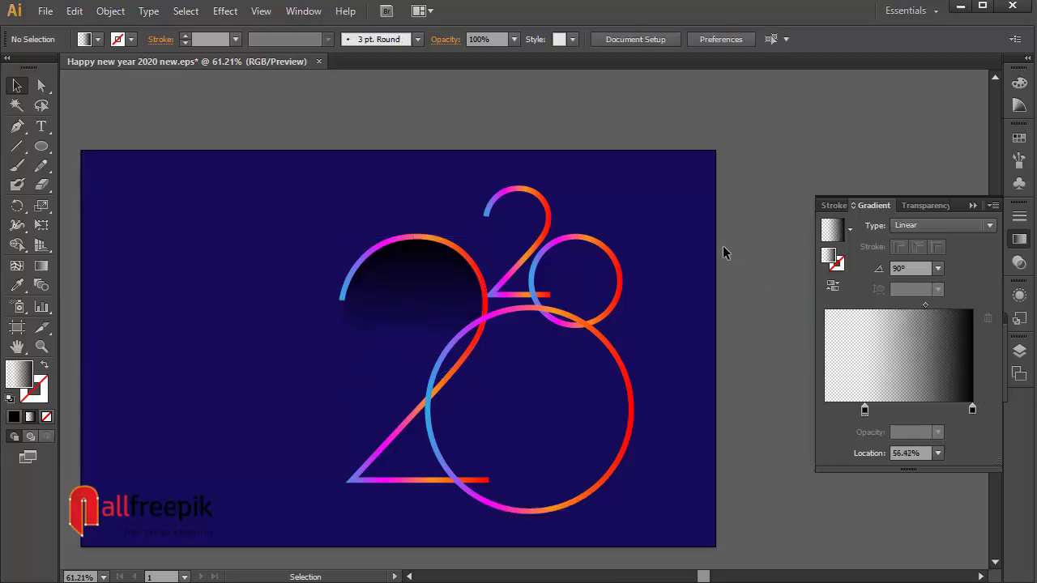
left_click(453, 315)
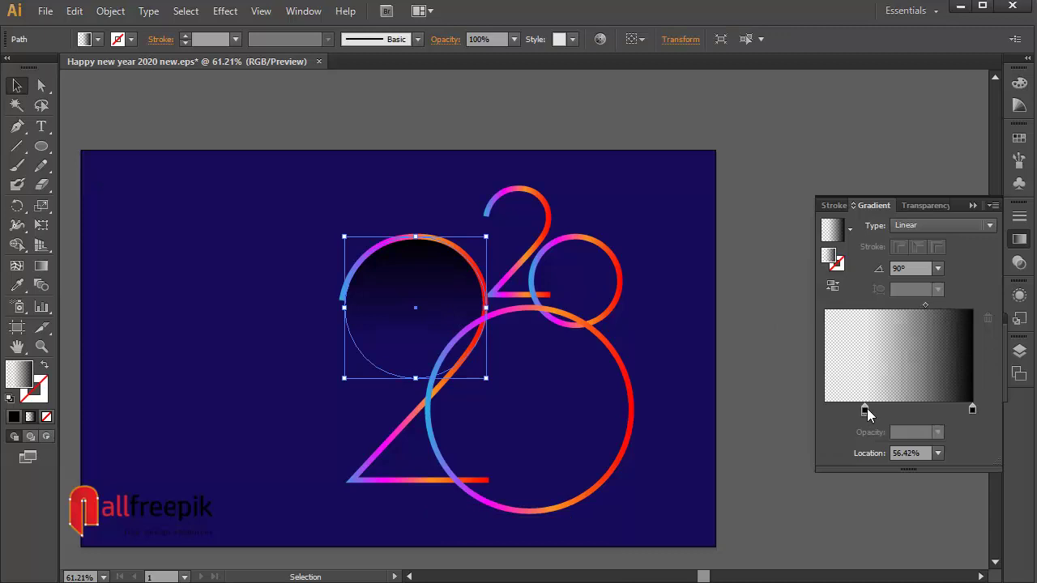
left_click(865, 410)
left_click_drag(866, 409, 890, 413)
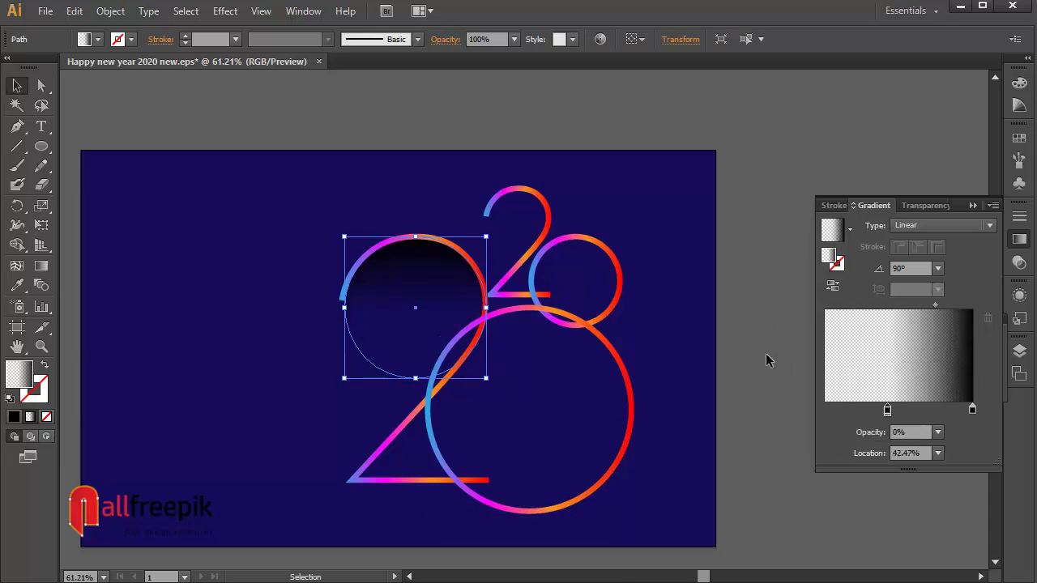
left_click(746, 337)
left_click(485, 296)
left_click_drag(936, 305, 930, 306)
left_click(749, 194)
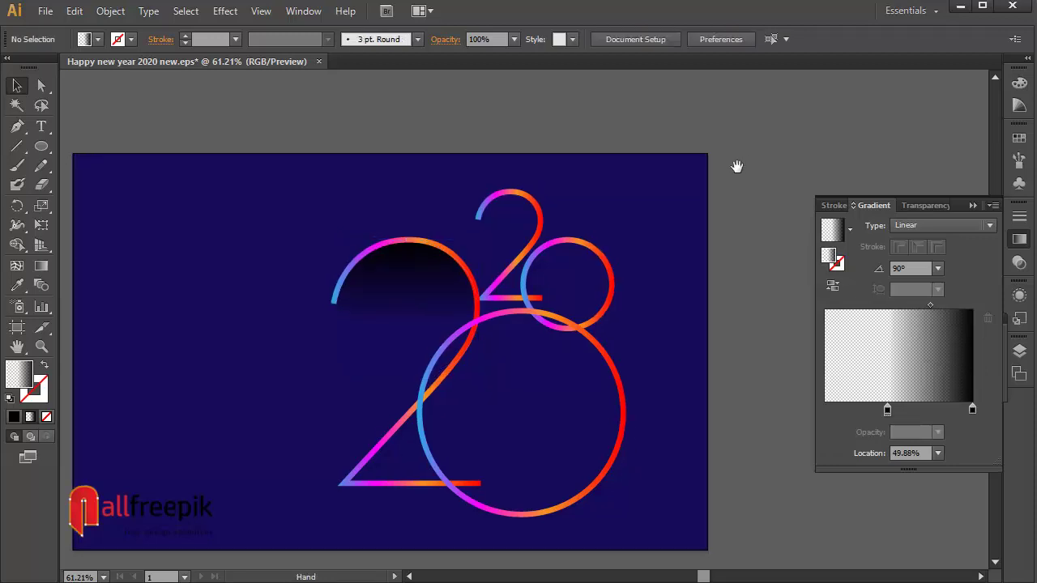
- Copy the shadow circle, paste it in front, and move and shrink the copy to fit the small 2's upper curve
left_click(444, 287)
left_click(74, 10)
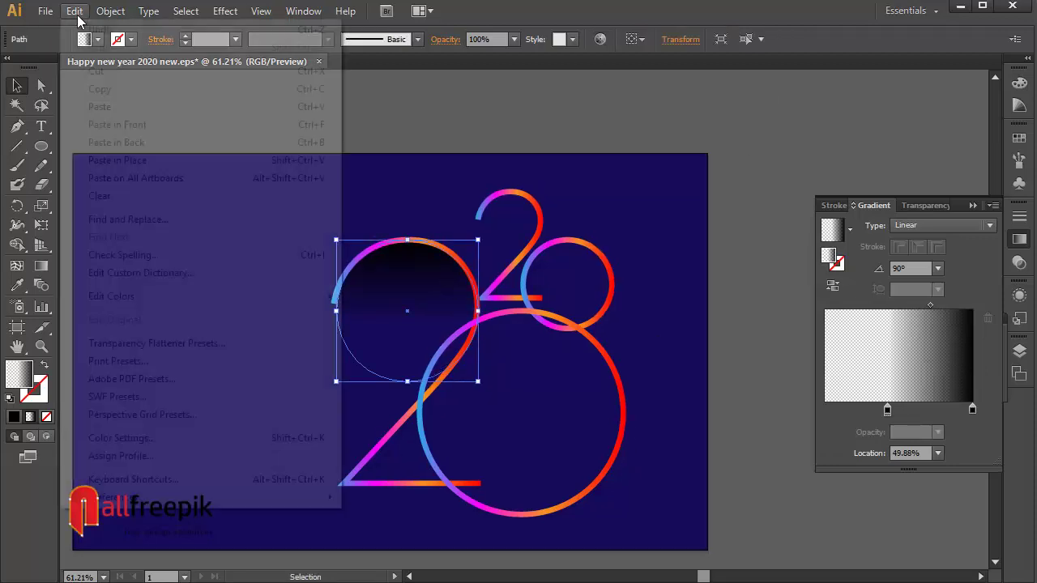
left_click(101, 89)
left_click(74, 11)
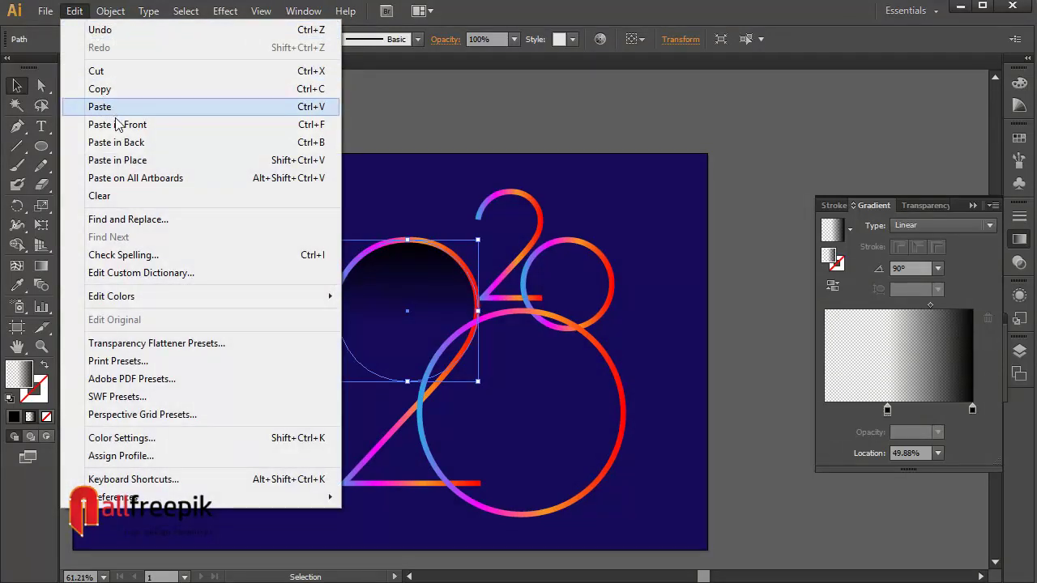
left_click(116, 122)
left_click_drag(431, 280, 534, 235)
left_click_drag(510, 333, 510, 246)
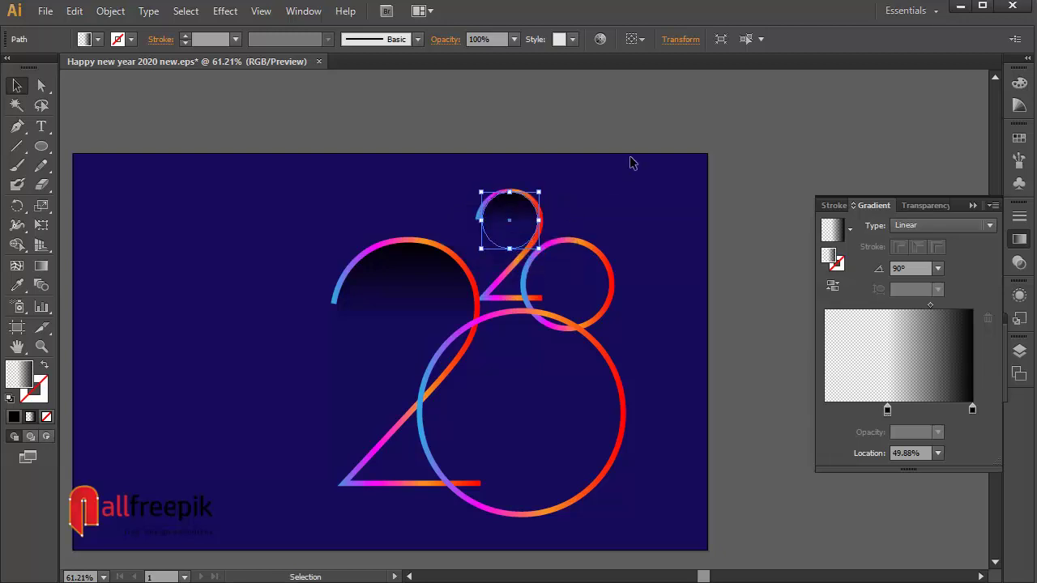
- Send the shadow circle backward three levels so it sits behind the small 2's stroke
left_click(630, 162)
left_click(508, 218)
right_click(508, 212)
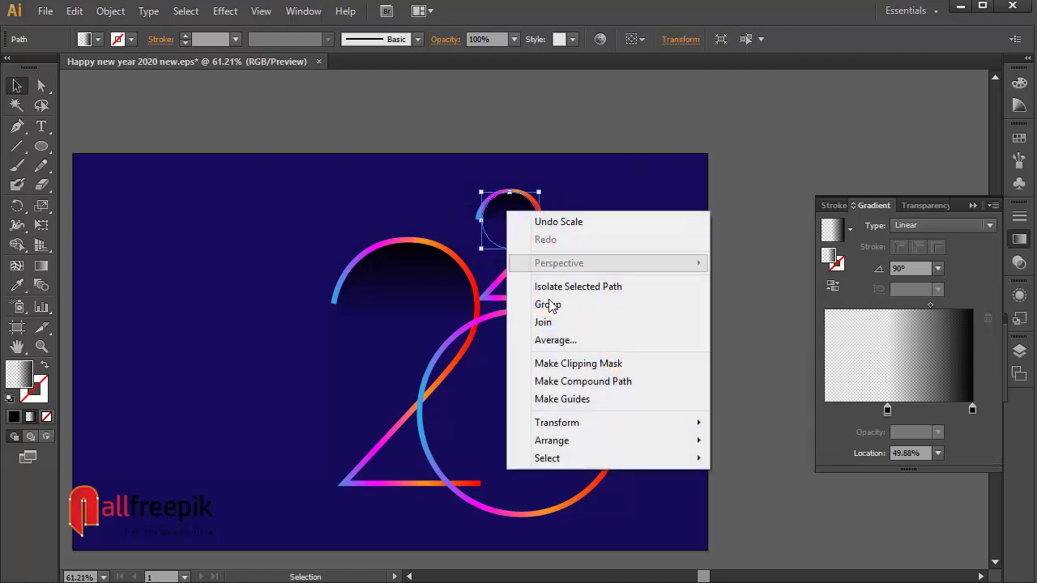
mouse_move(580, 441)
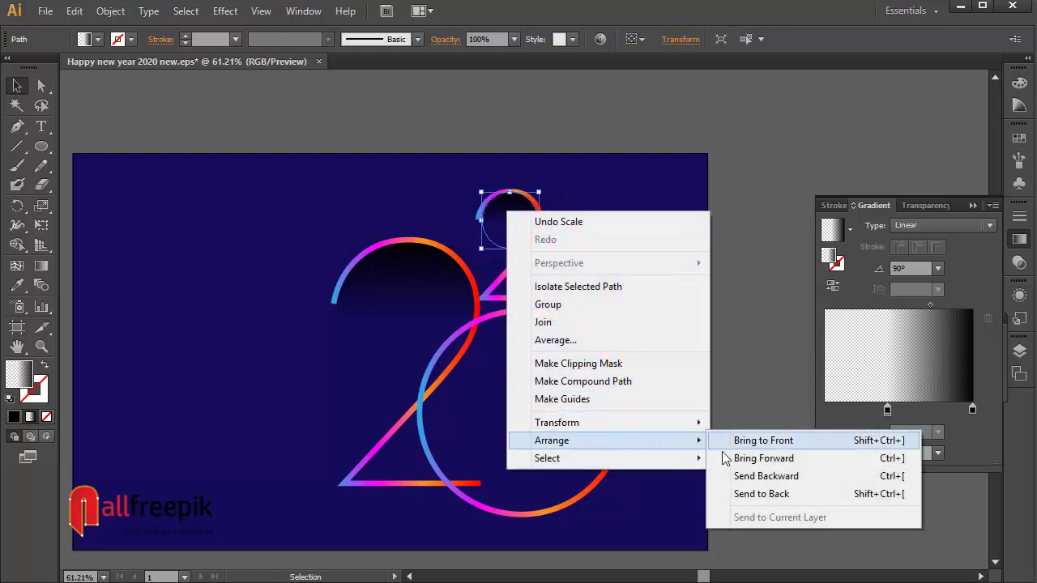
left_click(796, 476)
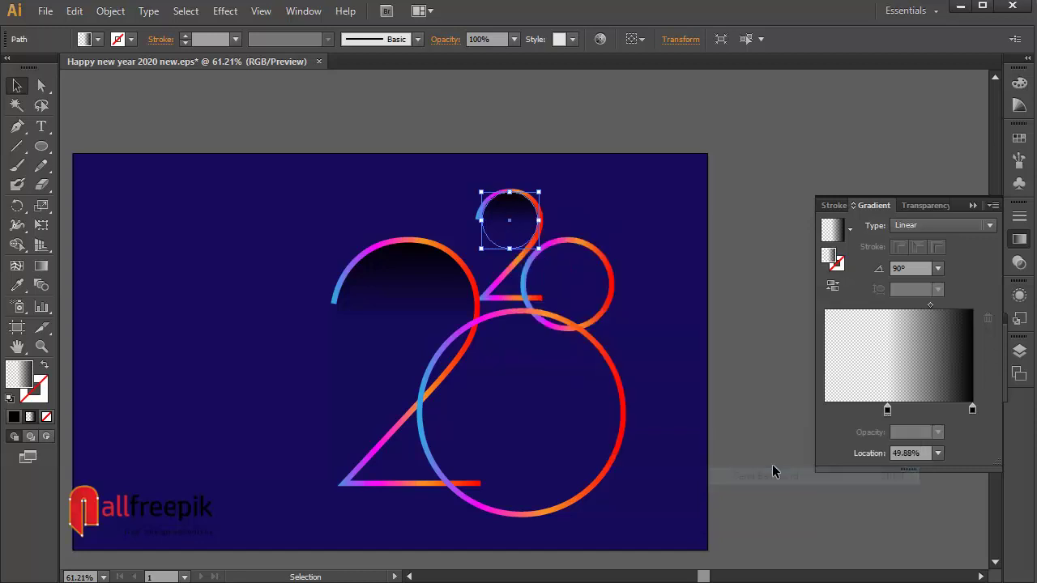
left_click(588, 177)
left_click(756, 130)
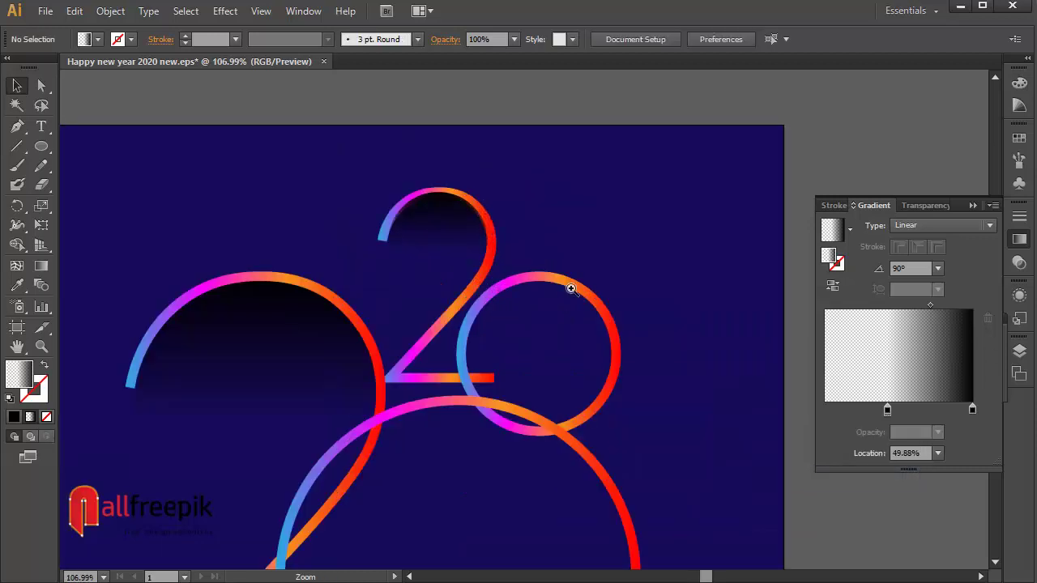
left_click(463, 224)
right_click(462, 225)
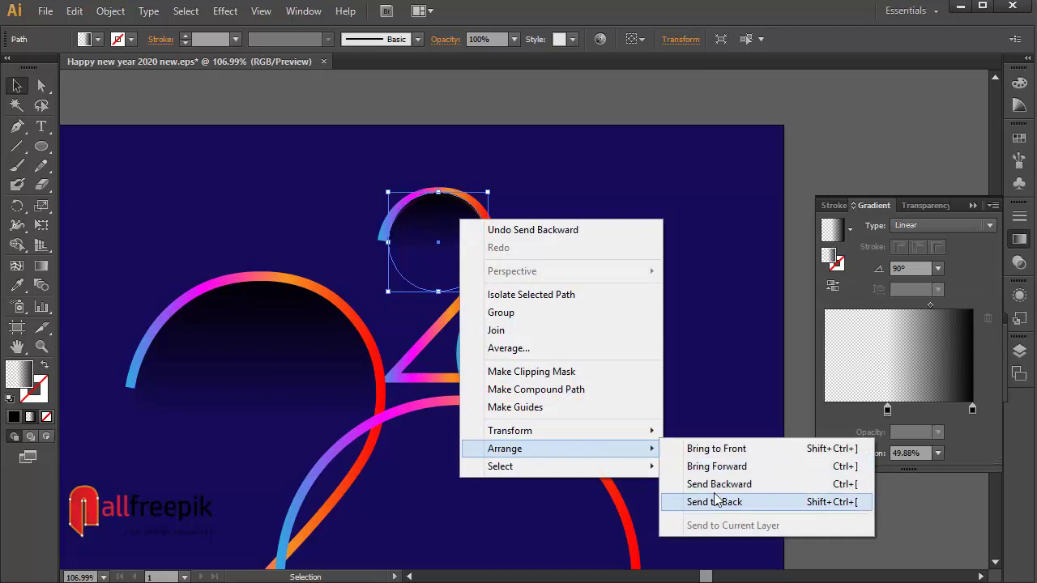
left_click(722, 486)
left_click(683, 222)
right_click(452, 254)
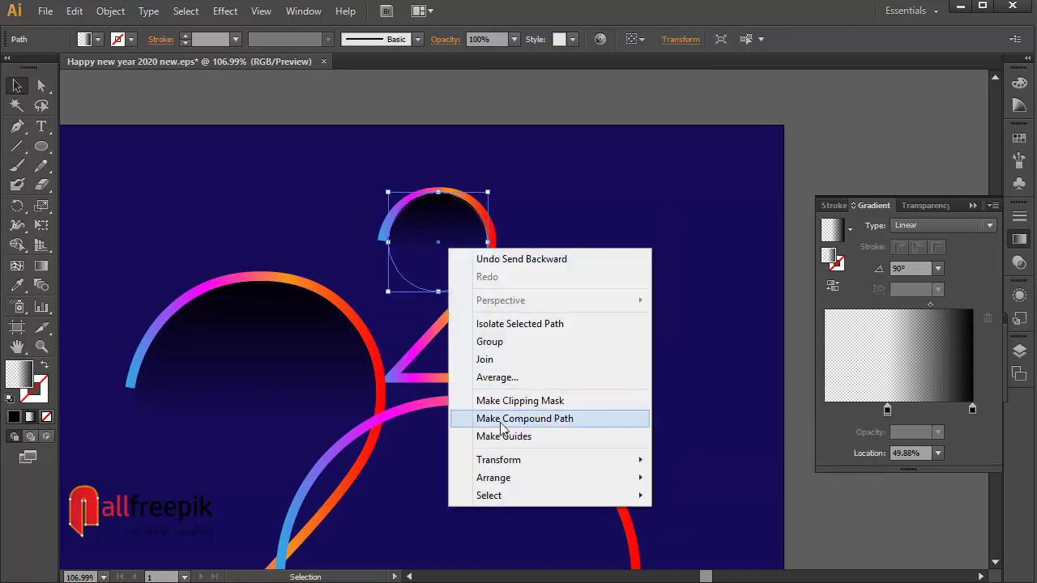
mouse_move(523, 477)
left_click(725, 514)
left_click(686, 257)
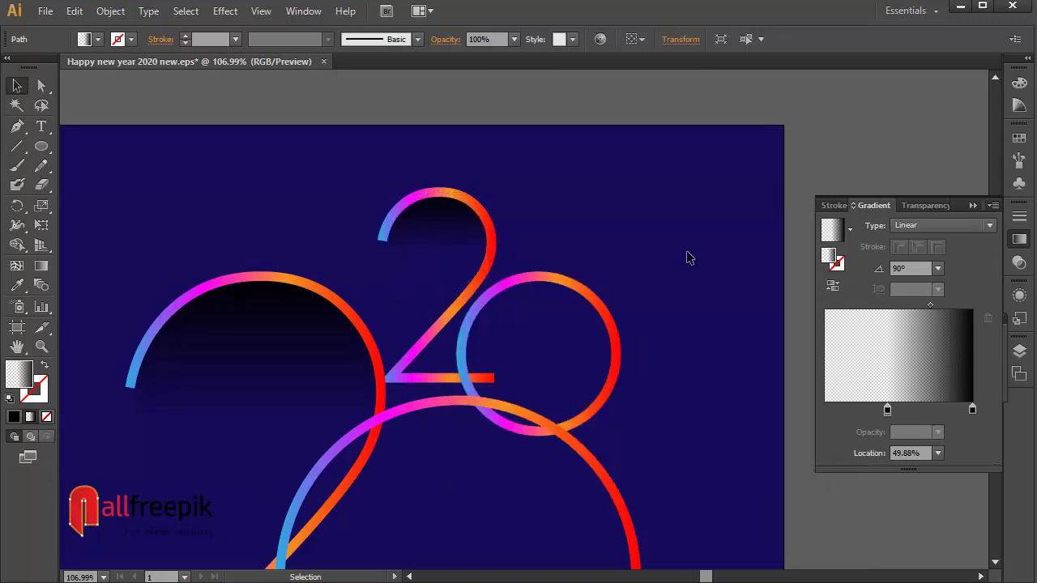
- Duplicate the small 2's shadow circle onto the small 0 and enlarge the copy to fill that ring
left_click_drag(455, 248, 548, 328)
left_click_drag(538, 379, 526, 430)
left_click(708, 252)
- Copy the small 0's shadow circle, paste it in front, and move and enlarge the copy to fit inside the large 0
key("space")
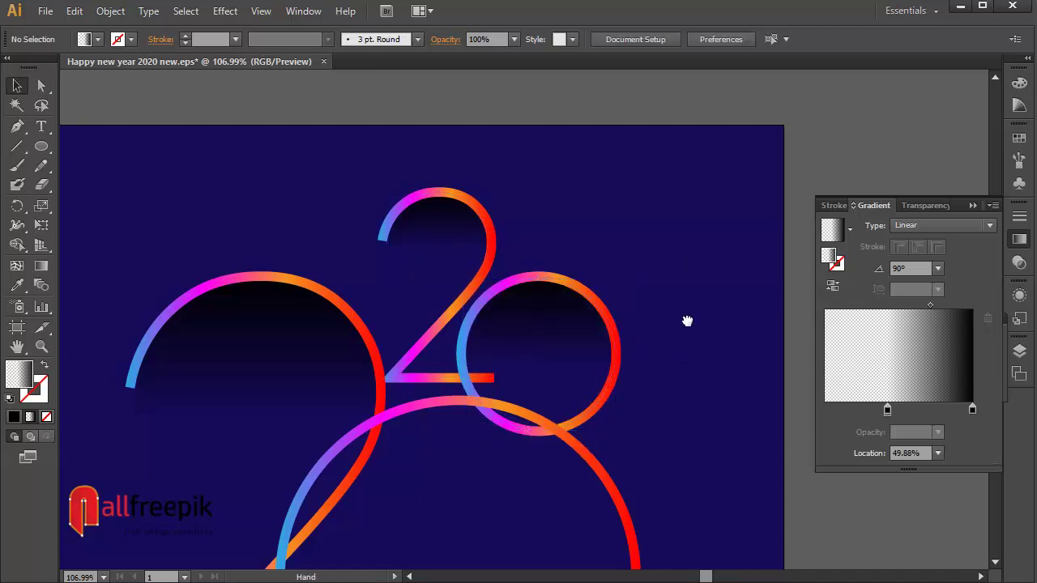
left_click_drag(685, 348, 729, 211)
left_click(611, 207)
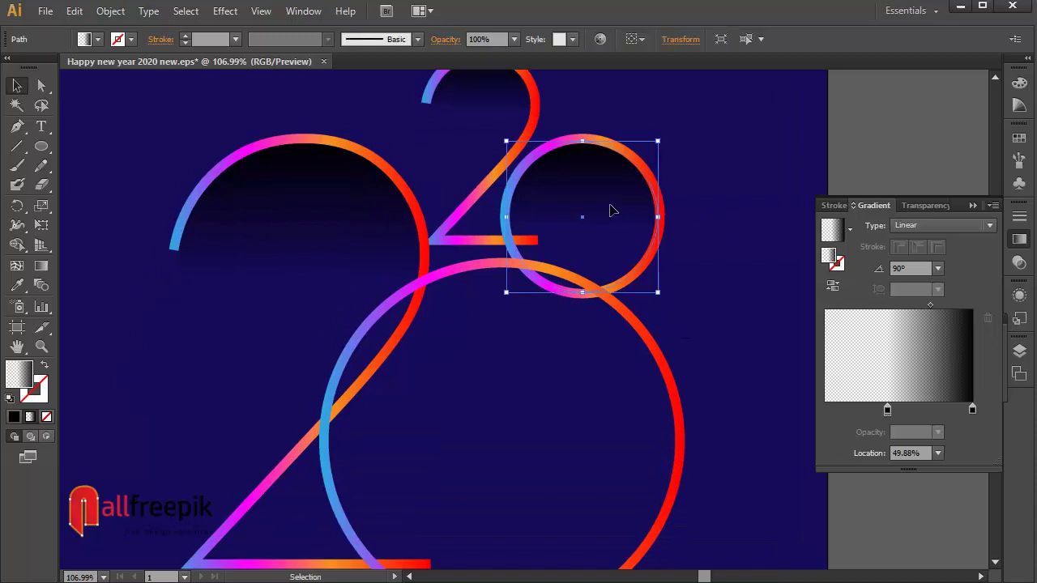
left_click(74, 10)
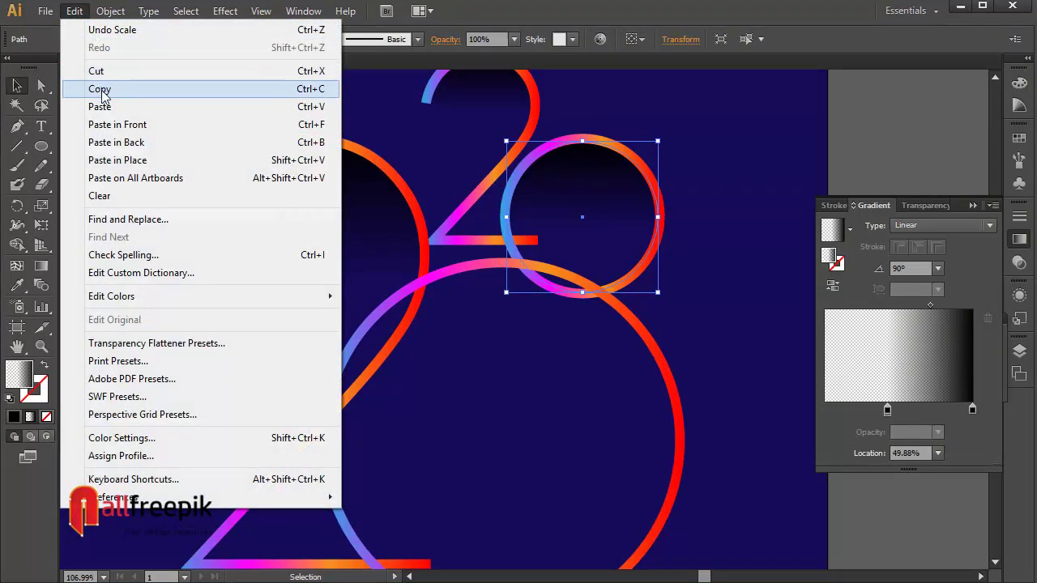
left_click(99, 88)
left_click(73, 11)
left_click(97, 124)
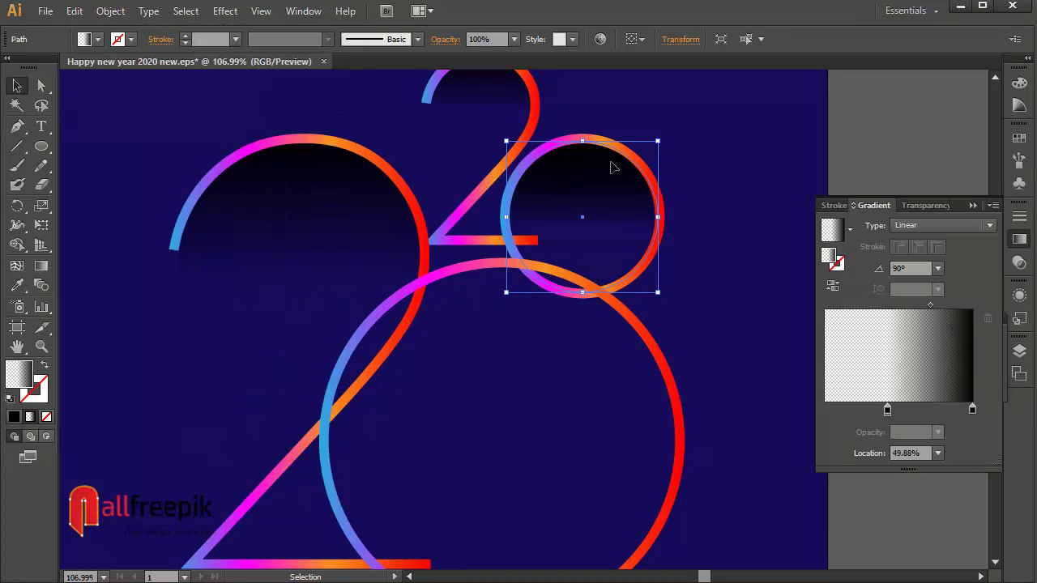
left_click_drag(607, 199, 520, 490)
scroll(527, 284, "down", 3)
left_click(767, 202)
- Move the white "happy new year" text onto the dark blue background beside the large 2 and bring it to the front
left_click(766, 197, "ctrl+alt")
left_click(766, 196, "ctrl+alt")
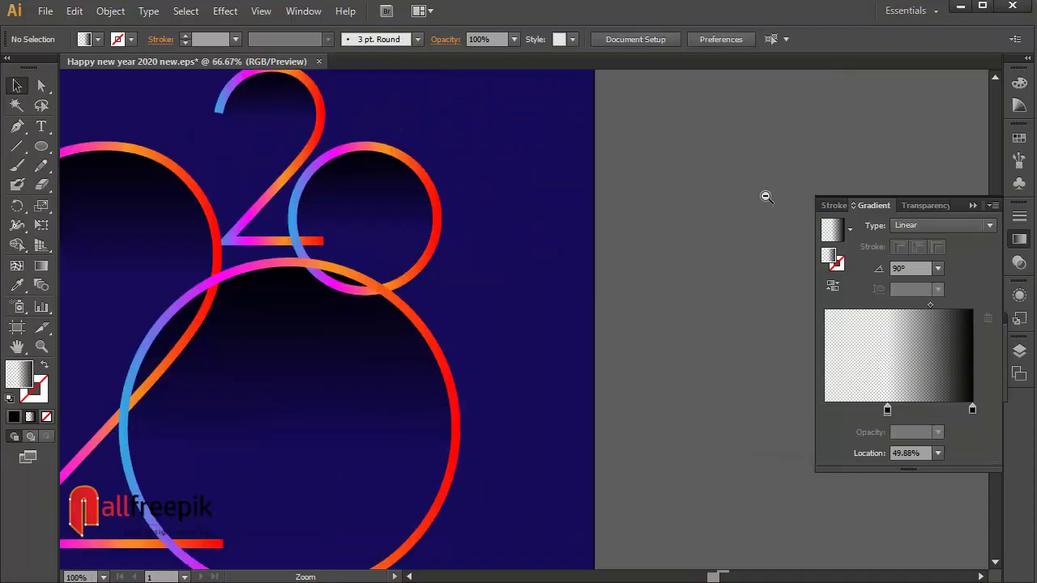
left_click_drag(429, 348, 716, 236)
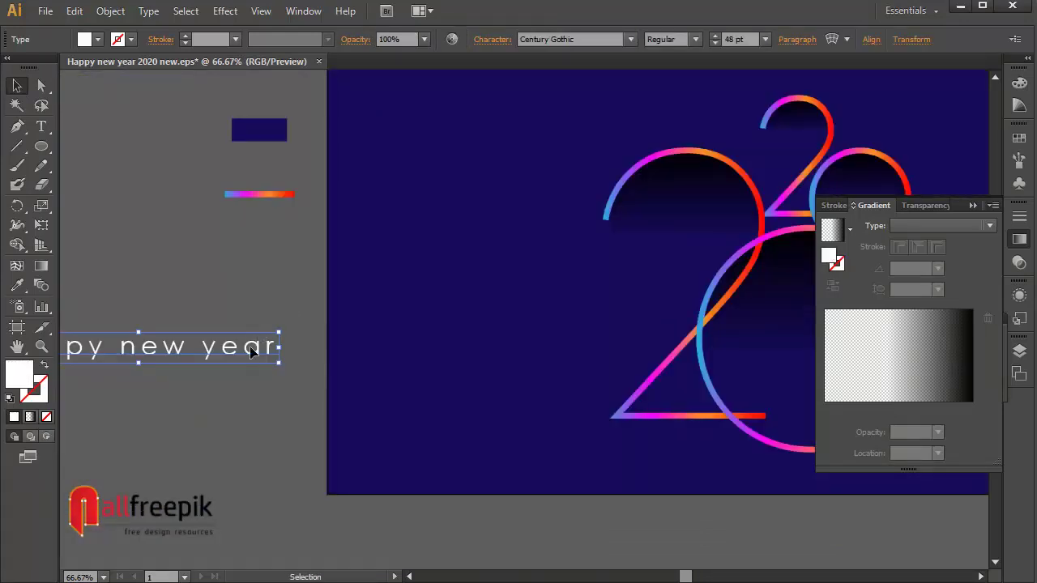
left_click_drag(252, 357, 657, 286)
right_click(569, 285)
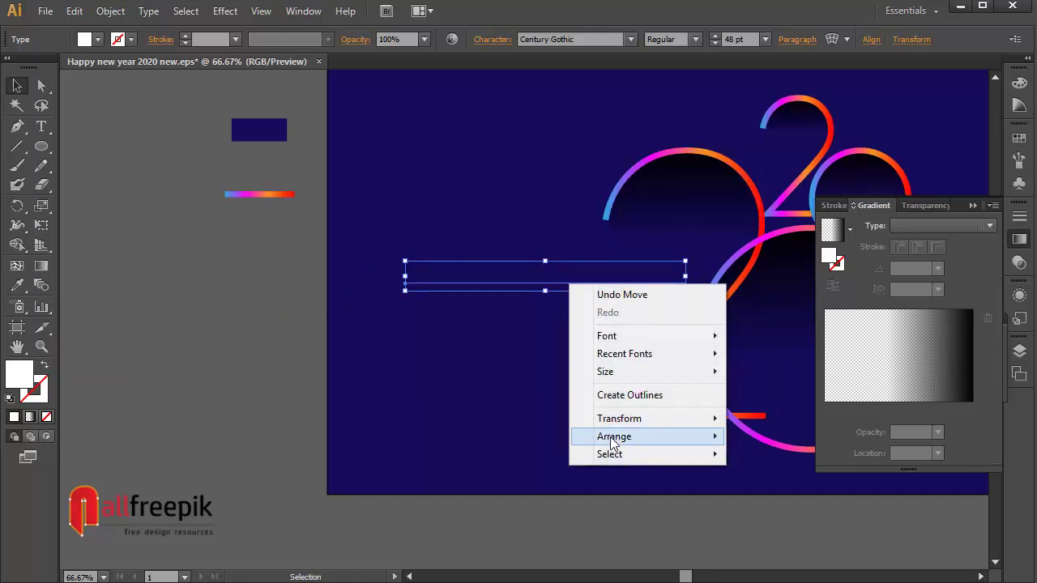
mouse_move(613, 441)
left_click(786, 435)
left_click(364, 397)
- Select the 2020 digits, their shadows and the greeting text together and shift them slightly left on the background
left_click_drag(594, 369, 297, 374)
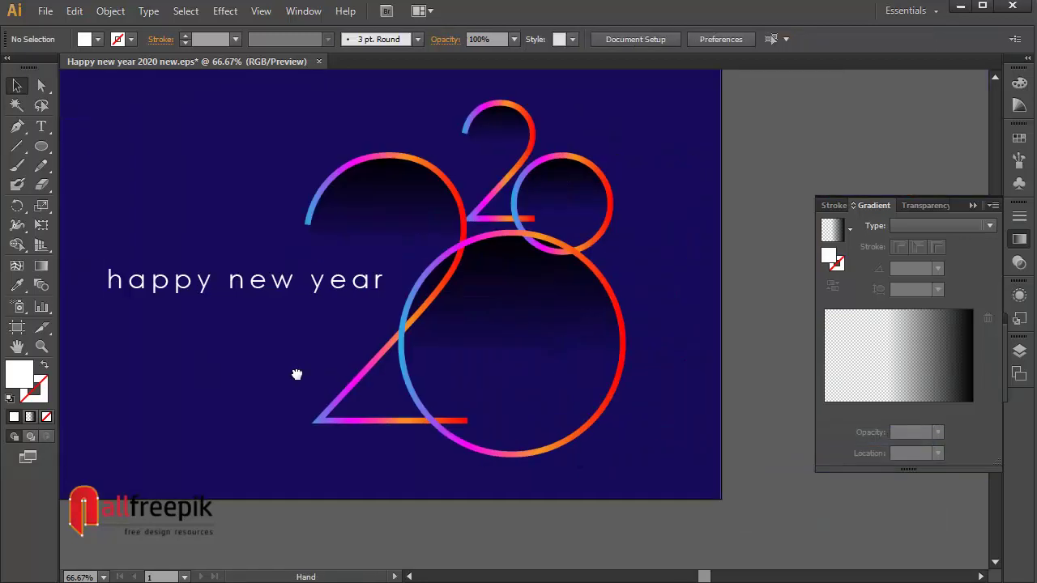
left_click_drag(377, 368, 415, 382)
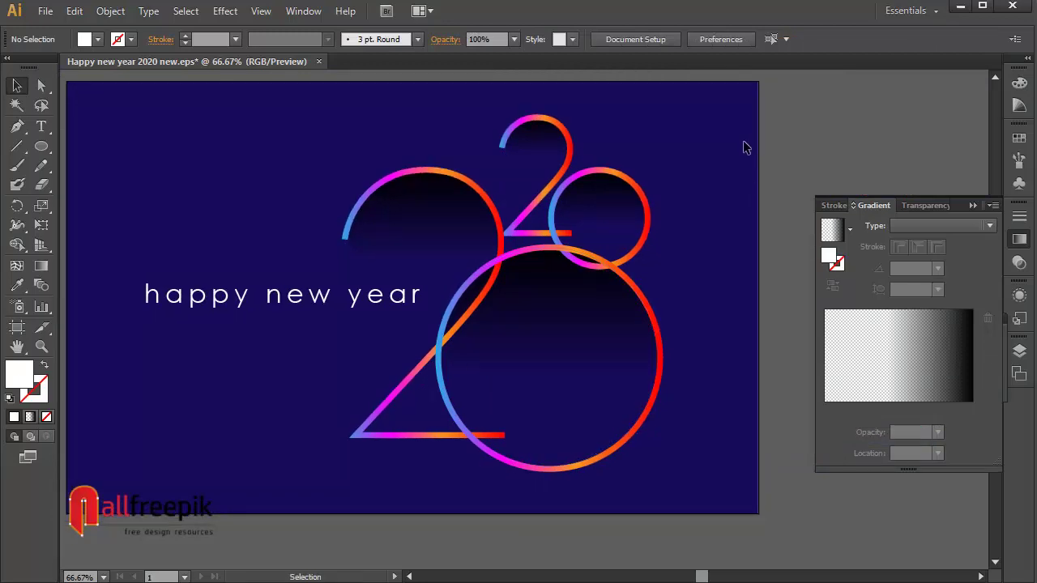
left_click_drag(743, 119, 335, 456)
left_click_drag(563, 241, 534, 243)
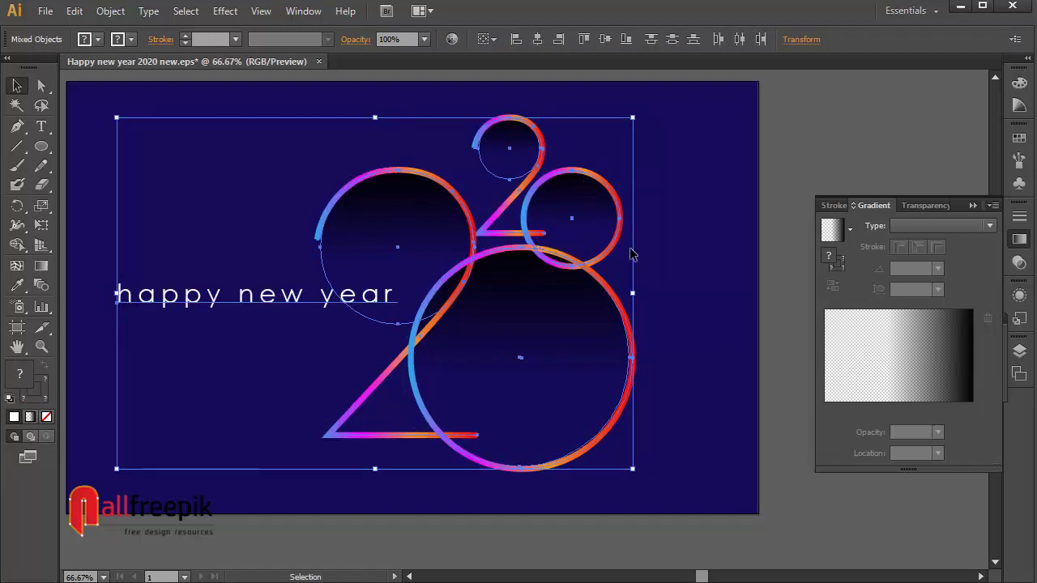
left_click(671, 244)
- Draw a very narrow vertical white ellipse about 183 px tall above the start of the greeting text
key("l")
left_click_drag(166, 132, 171, 233)
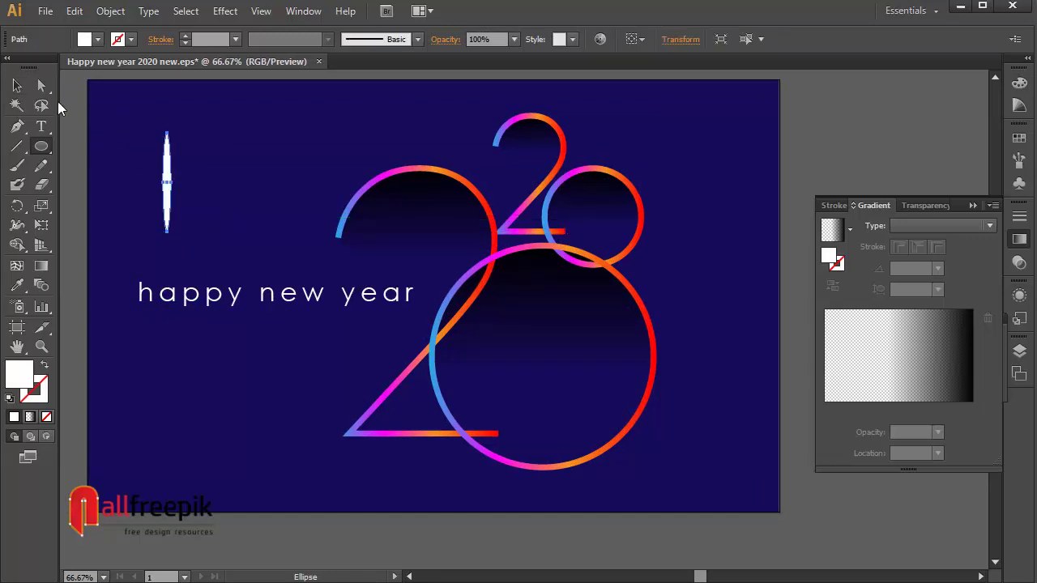
left_click(18, 86)
left_click(130, 113)
- Sharpen the ellipse's top anchor into a point with a uniform scale of 0%
key("a")
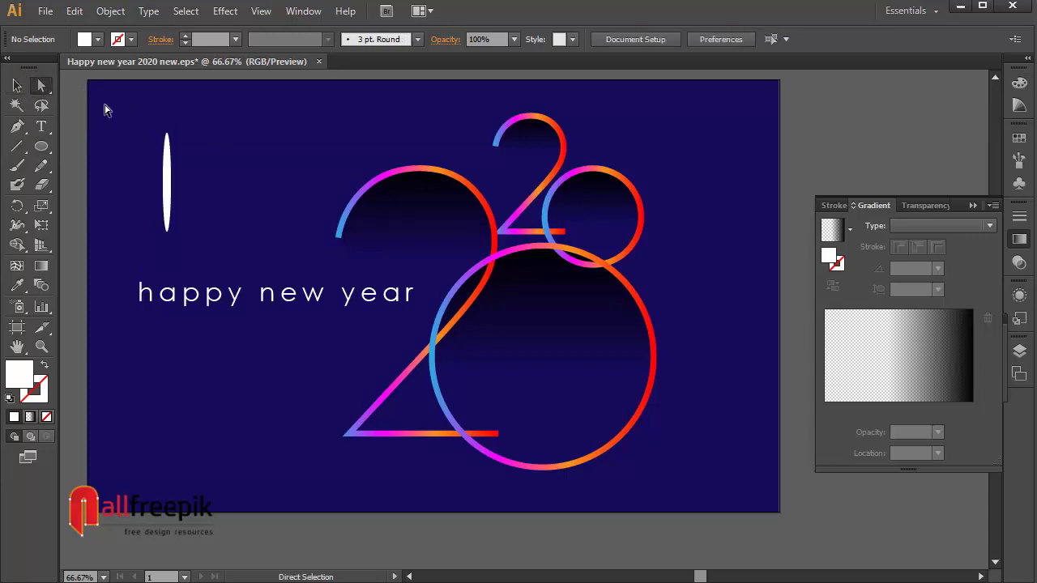
left_click_drag(178, 137, 180, 140)
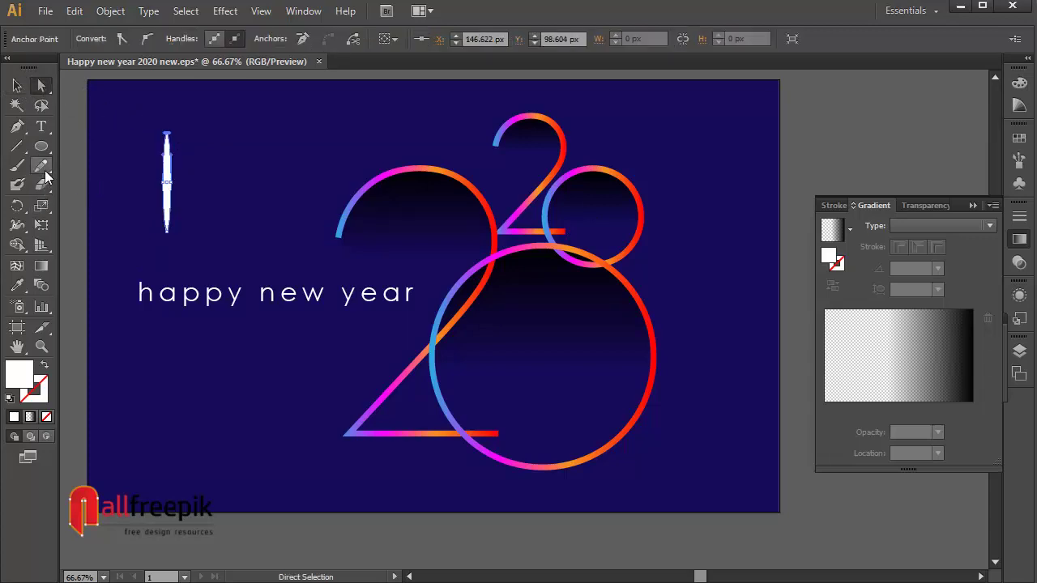
double_click(42, 208)
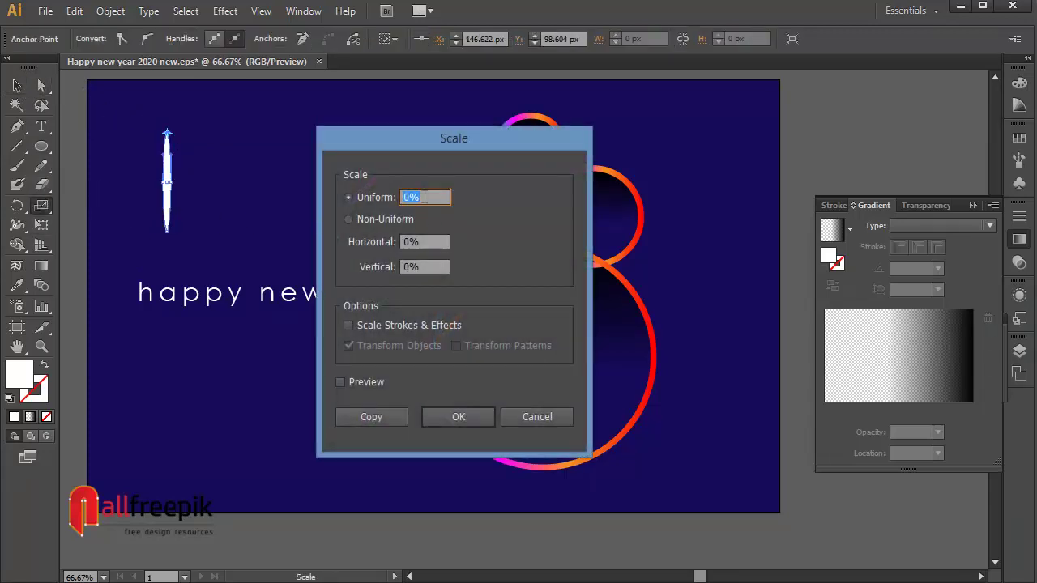
left_click(459, 416)
- Sharpen the ellipse's bottom anchor into a point with a uniform scale of 0%
left_click(41, 85)
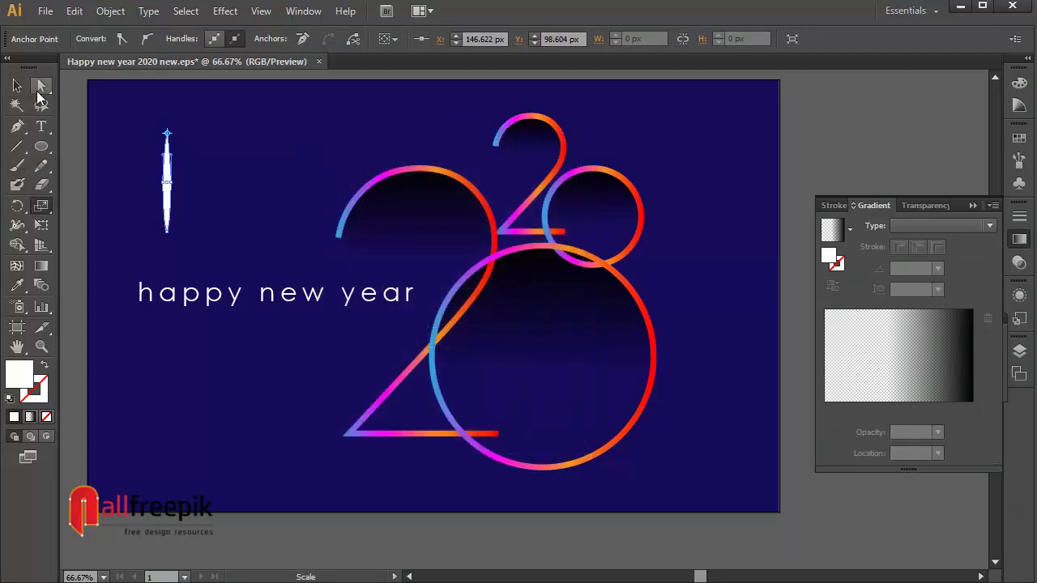
left_click(176, 252)
left_click(166, 232)
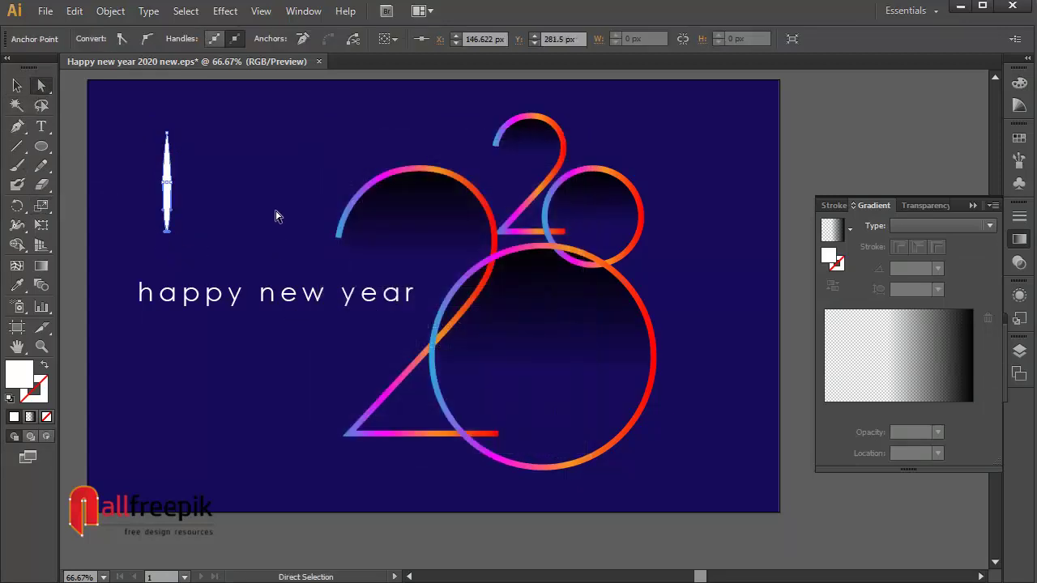
double_click(41, 206)
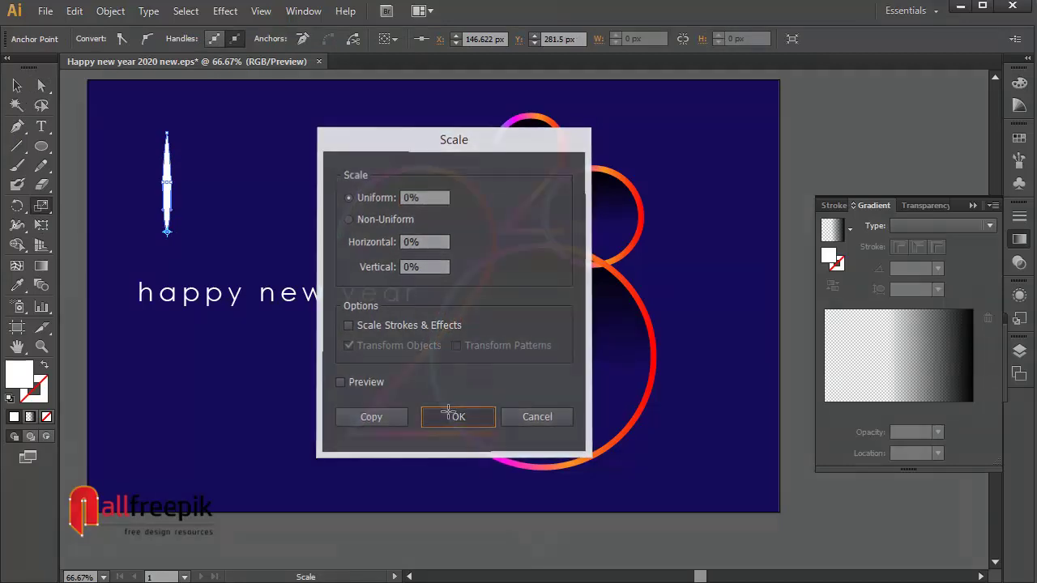
left_click(455, 418)
left_click(18, 85)
left_click(256, 156)
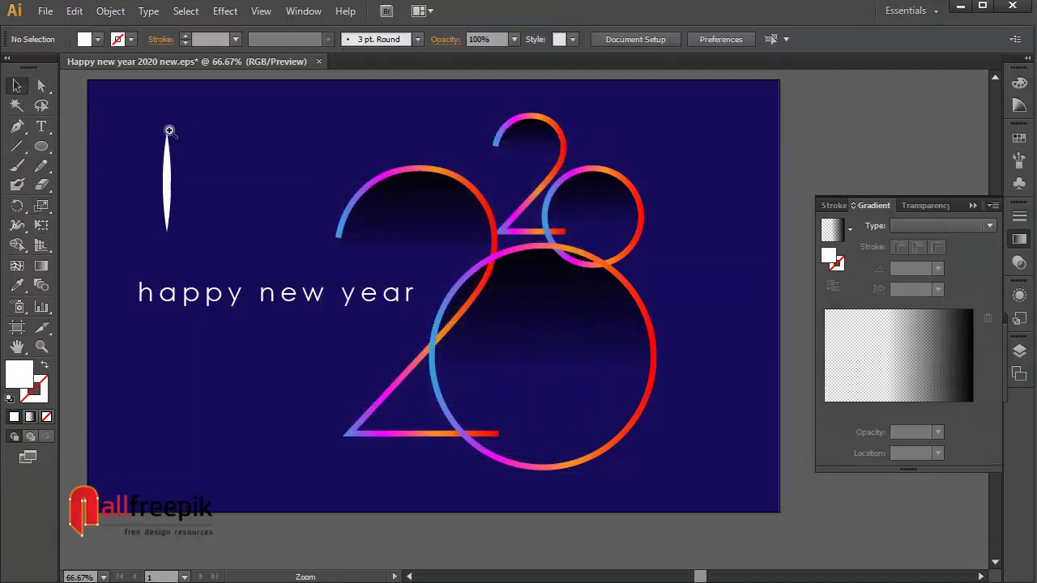
- Narrow the pointed white shape to about half its width while keeping its height
left_click_drag(126, 107, 340, 303)
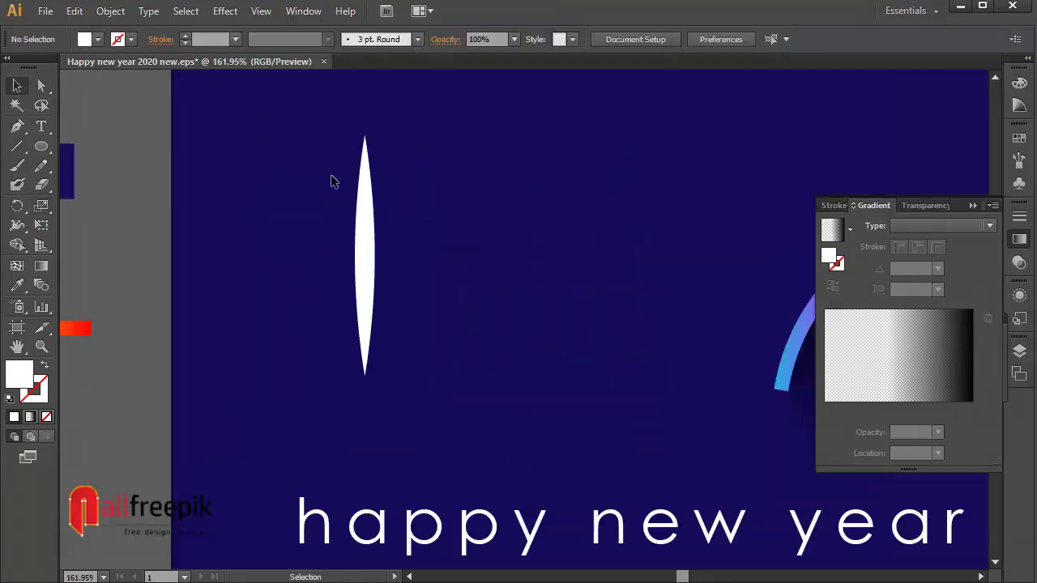
left_click(363, 257)
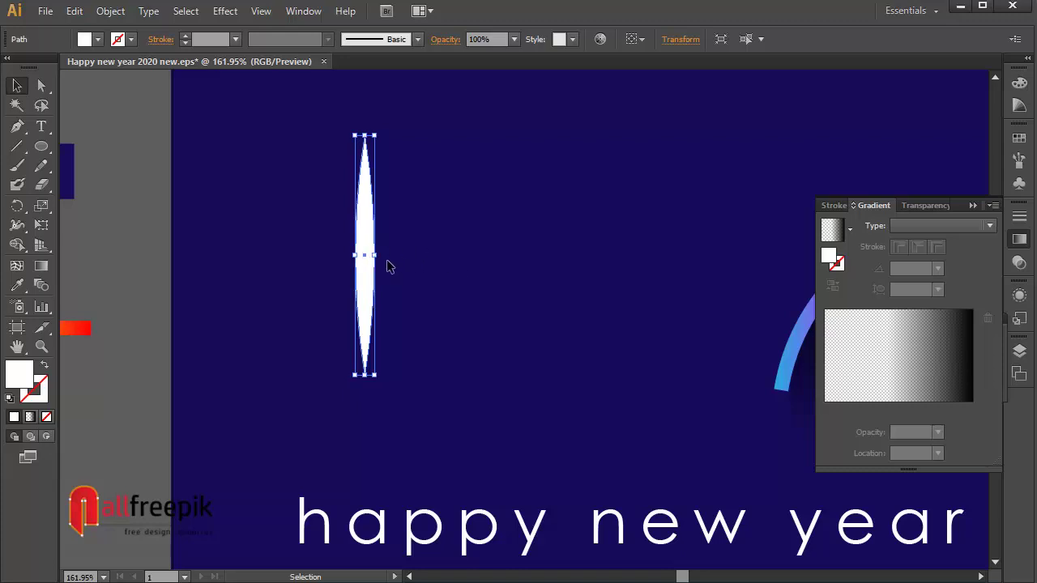
left_click_drag(375, 260, 363, 251)
left_click(521, 308)
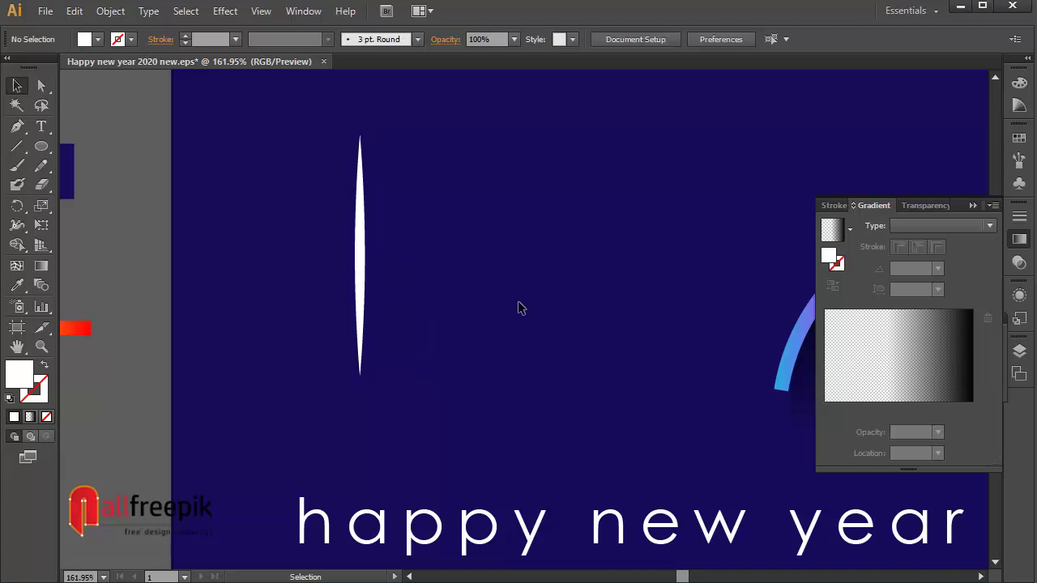
- Fill the pointed shape with the linear gradient and set both of its colour stops to white (FFFFFF)
left_click(361, 252)
left_click(931, 340)
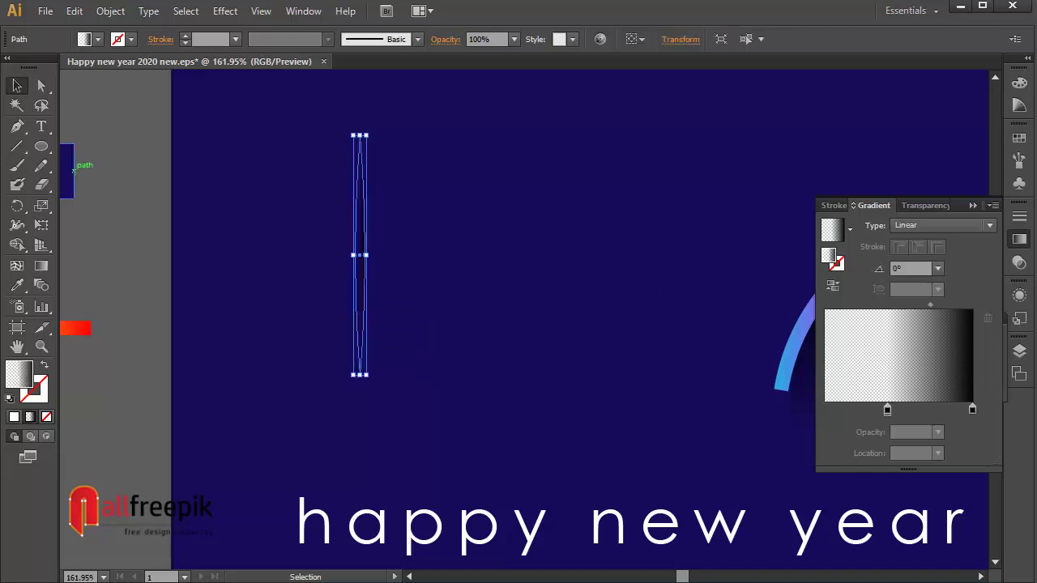
left_click(972, 409)
left_click_drag(970, 412, 995, 422)
double_click(973, 410)
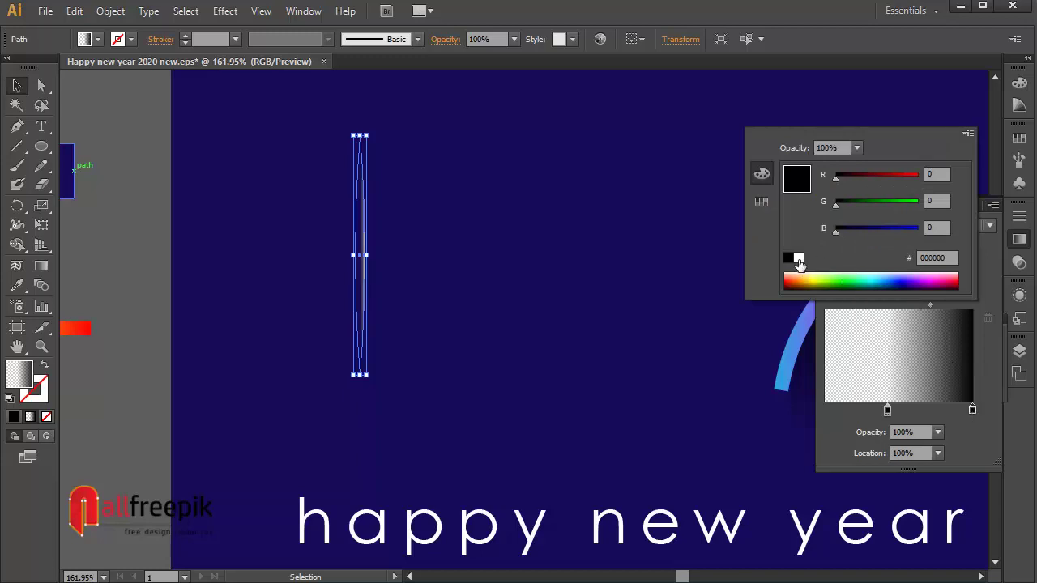
left_click(798, 257)
double_click(888, 411)
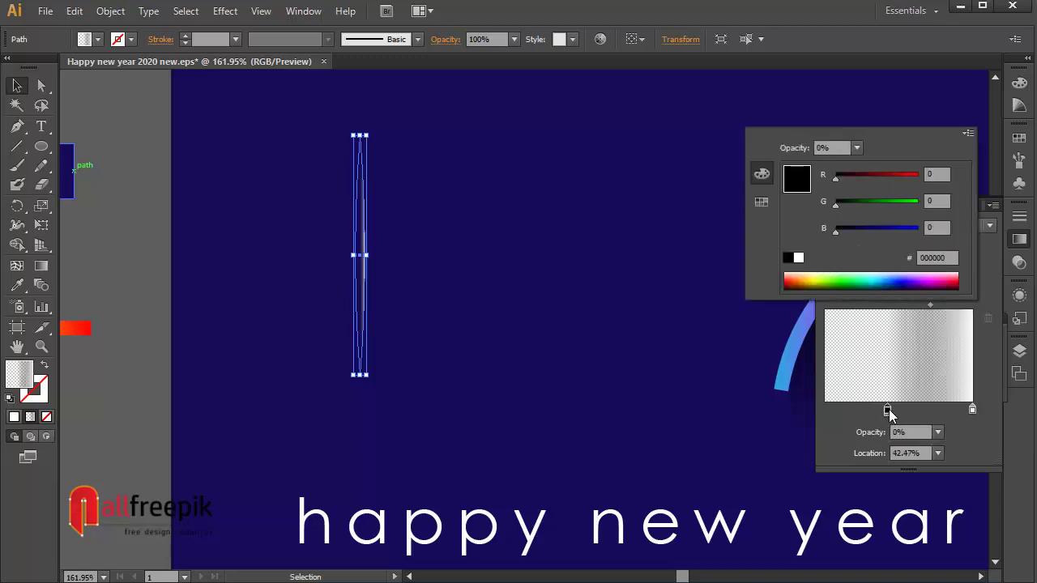
left_click(798, 258)
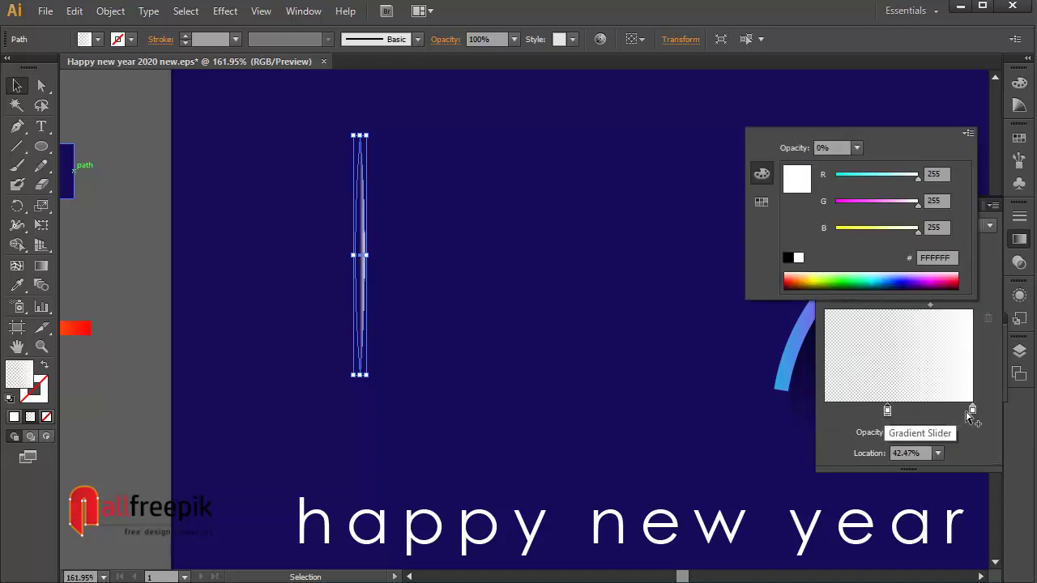
- Rearrange the white gradient so the opaque stop comes first and the 0% opacity stop sits at 100% location
left_click(973, 410)
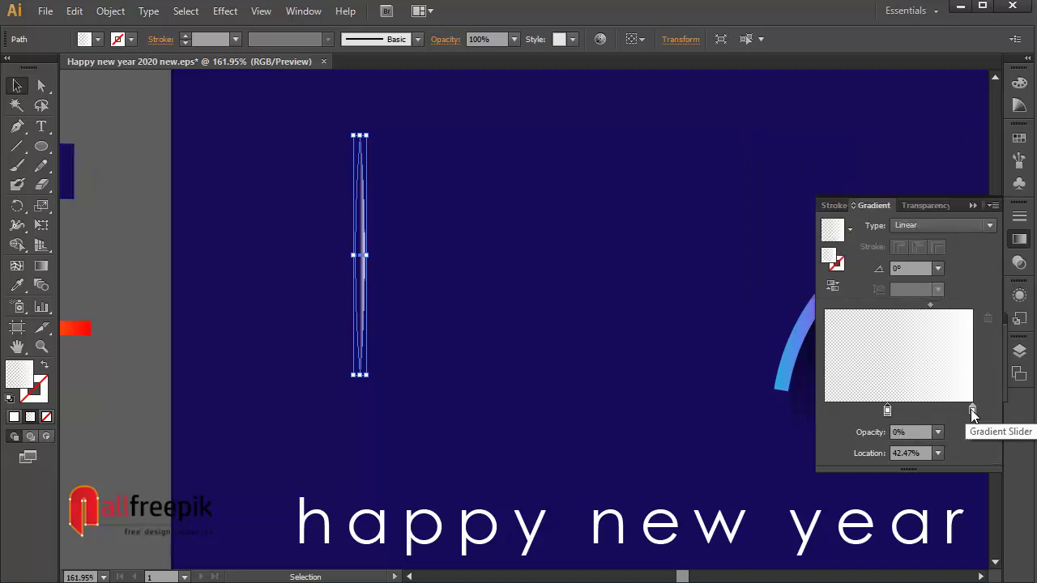
mouse_move(973, 411)
left_mouse_down()
mouse_move(902, 411)
mouse_move(973, 409)
left_mouse_up()
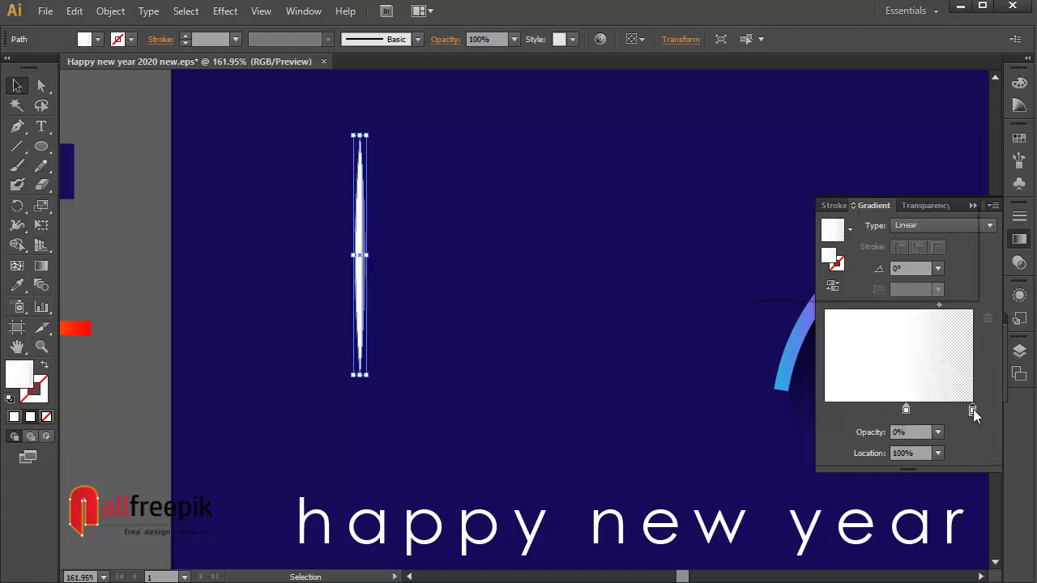
double_click(973, 410)
left_click(973, 410)
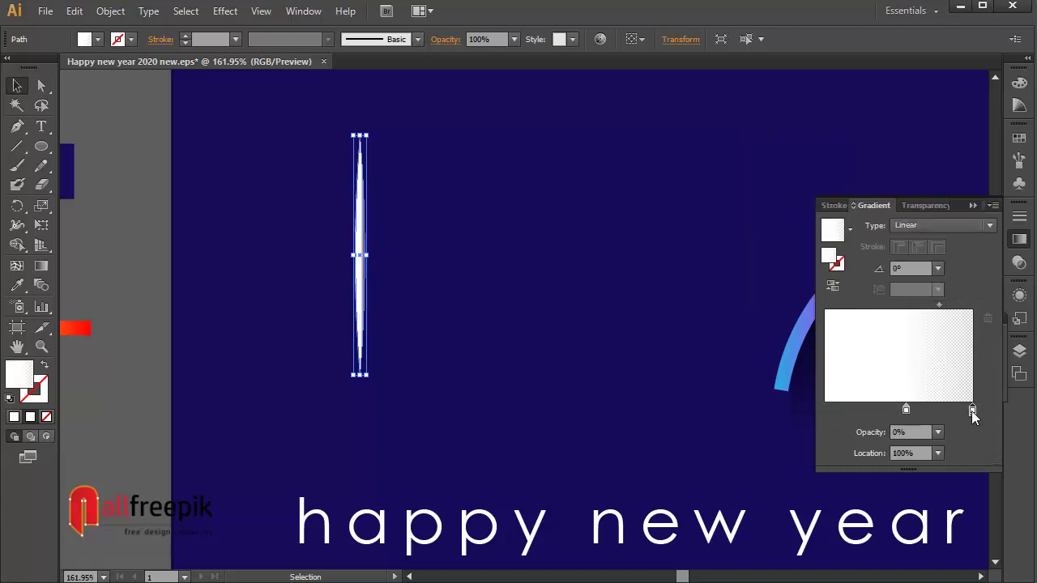
- Duplicate the transparent gradient stop to 0% location and set the white shape's gradient angle to 90°
left_click_drag(973, 411, 815, 406)
left_click(519, 251)
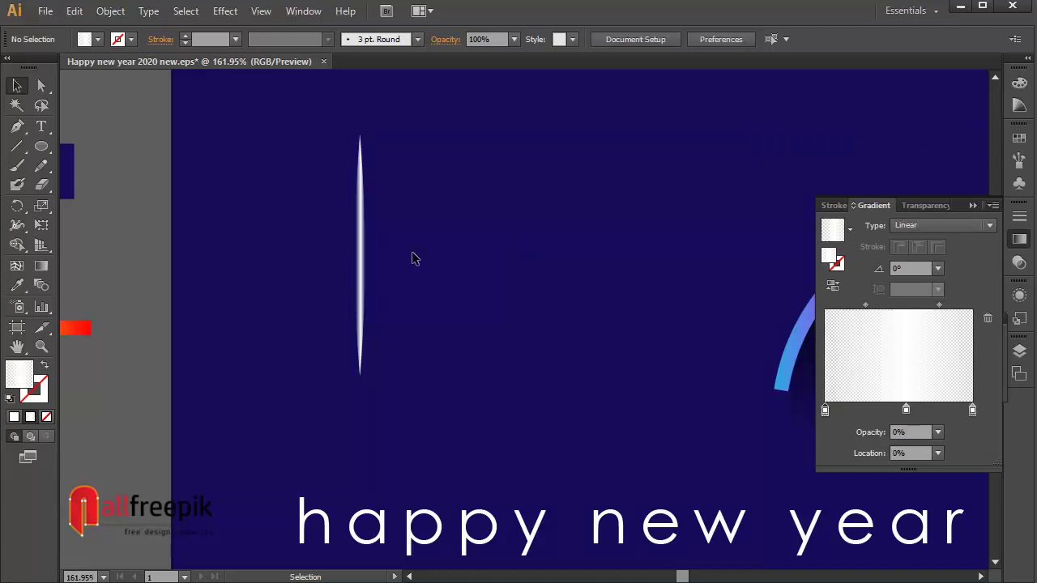
left_click(360, 259)
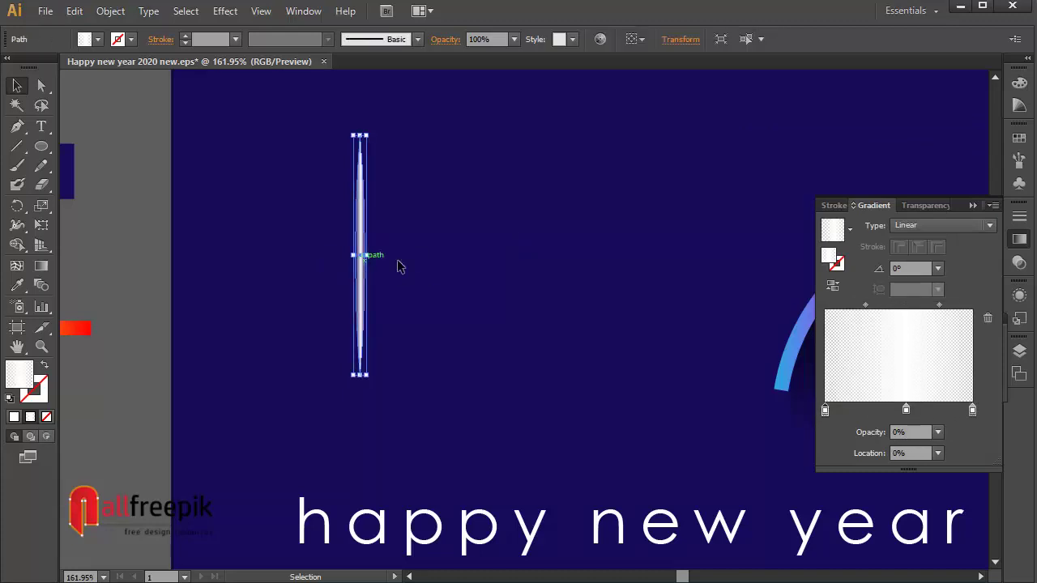
left_click(937, 268)
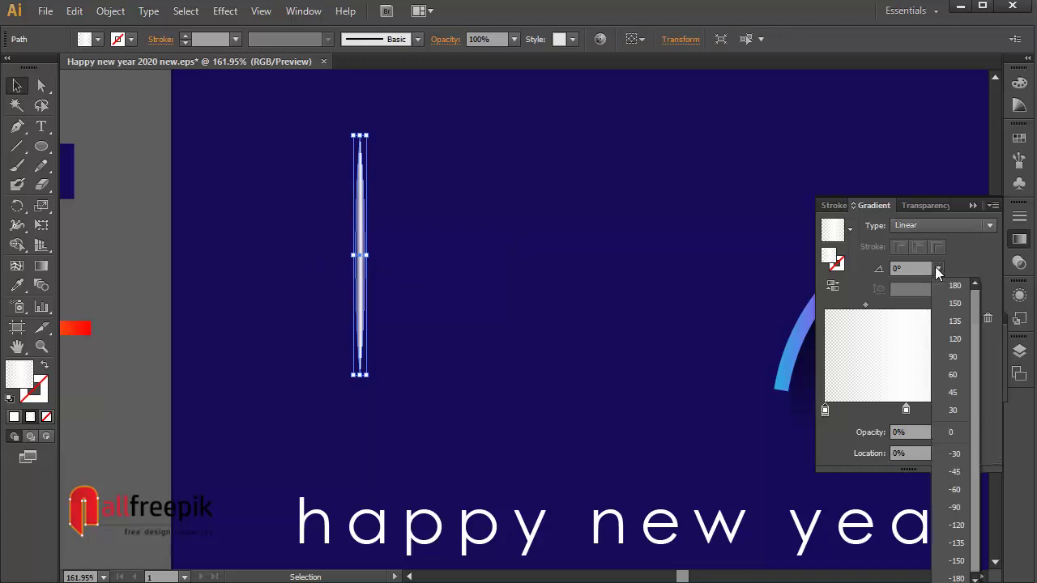
left_click(953, 356)
left_click(481, 248)
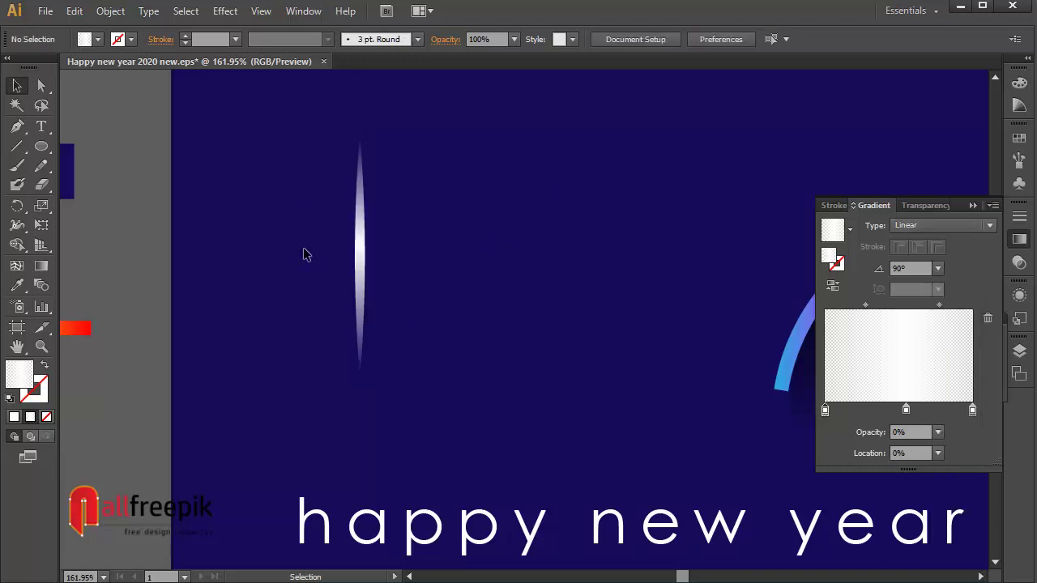
- Move the opaque middle stop to 49.46% location and shift both gradient midpoints closer to it, the first one to 70.53%
left_click(359, 264)
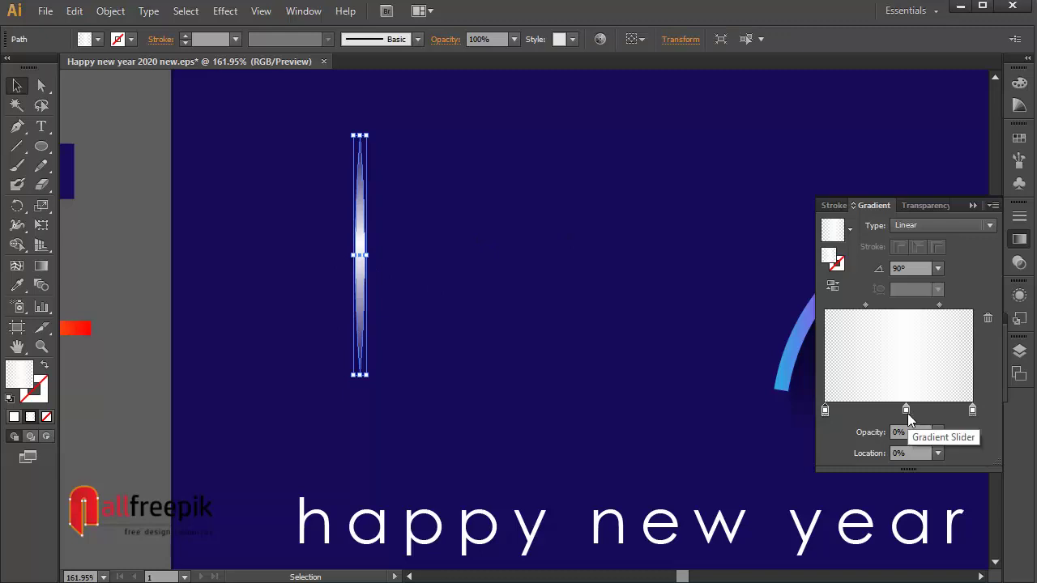
left_click(905, 410)
left_click_drag(906, 410, 897, 410)
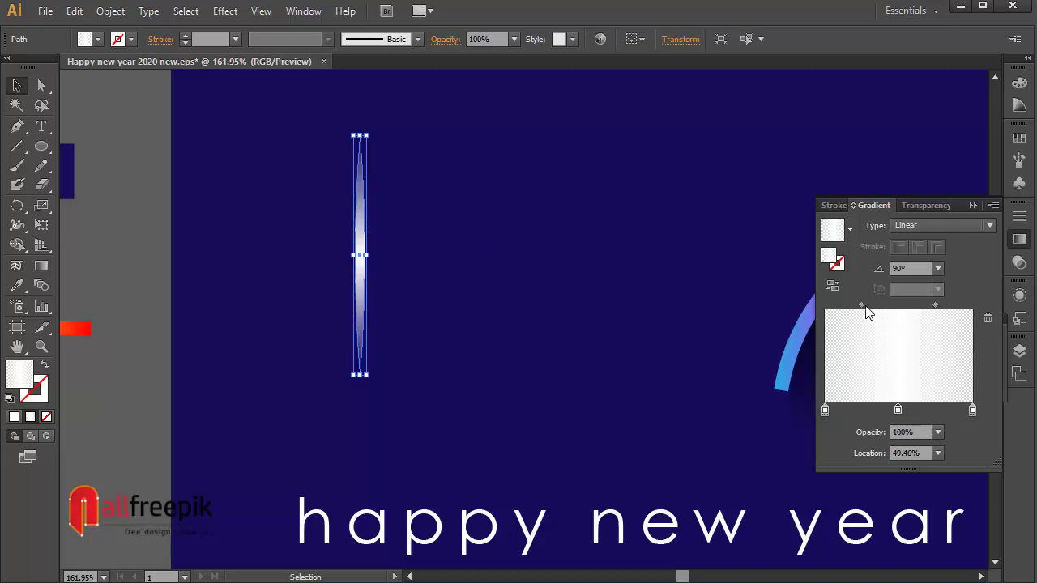
left_click_drag(862, 307, 870, 307)
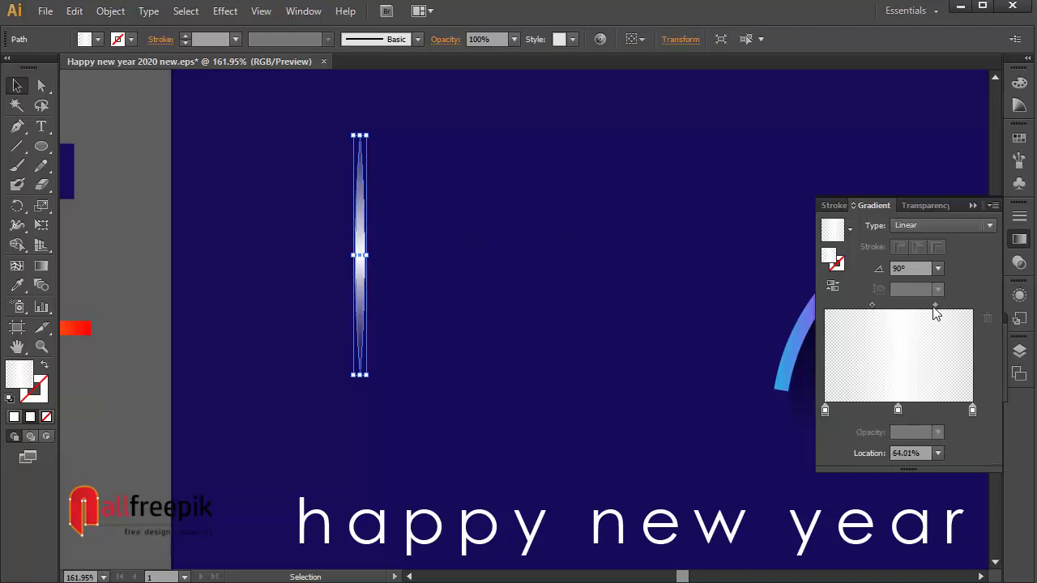
left_click_drag(938, 307, 877, 306)
left_click(445, 232)
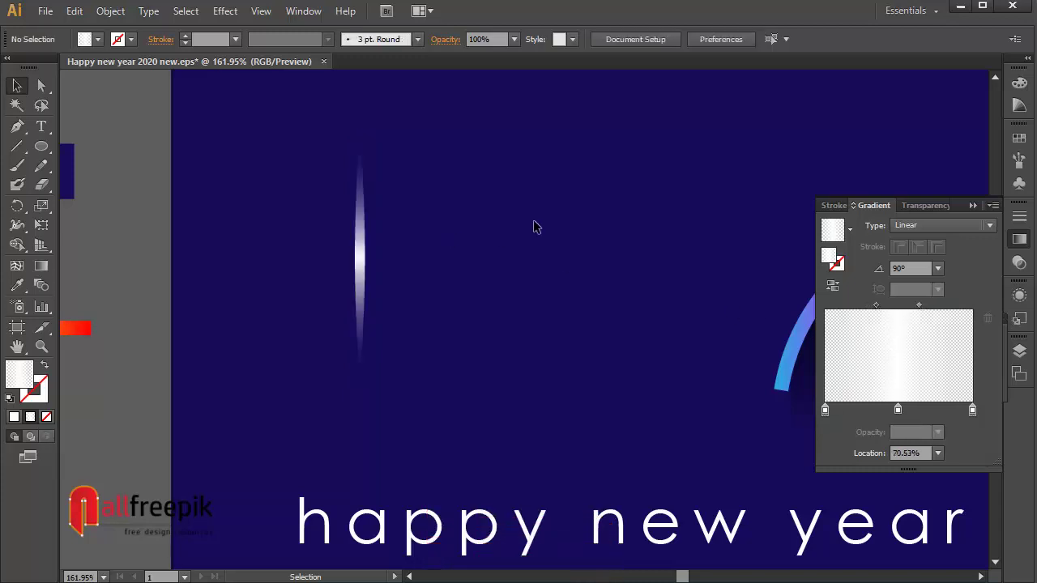
- Narrow the glowing white sliver to about half its width while keeping its height
left_click(362, 269)
key("ctrl+space")
left_click_drag(297, 191, 491, 358)
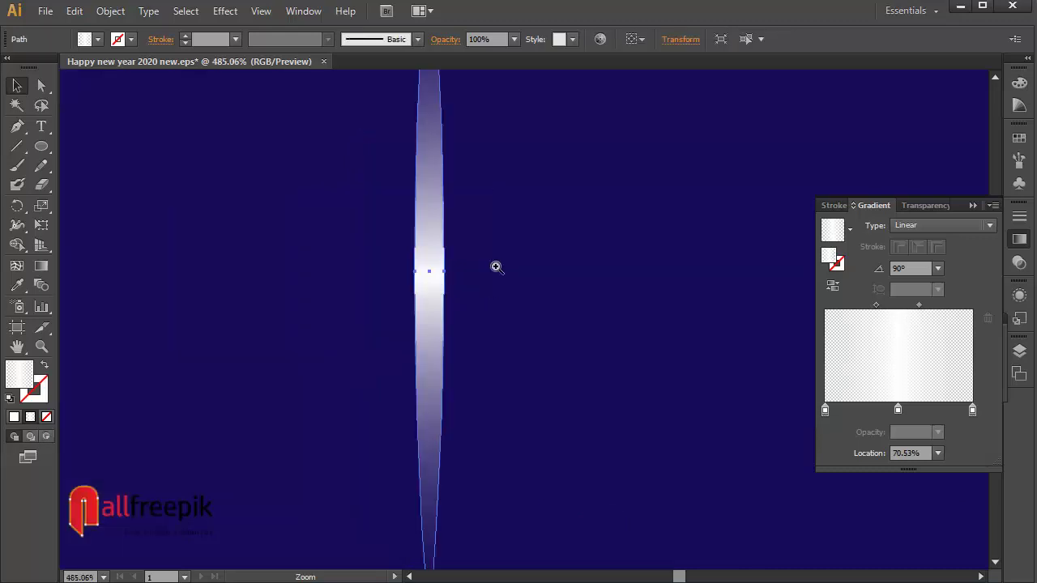
left_click_drag(451, 272, 428, 273)
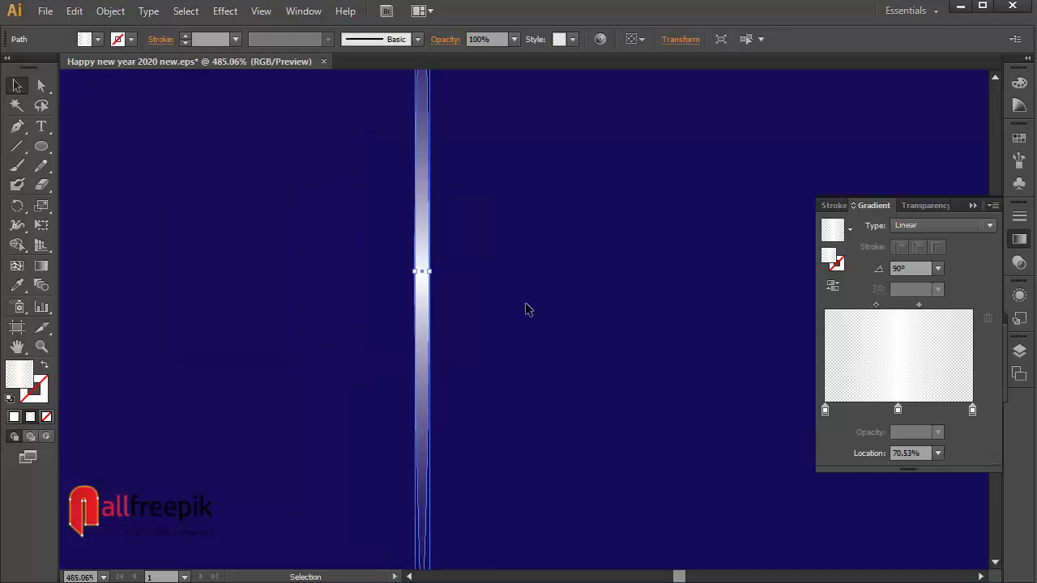
left_click(455, 315)
- Set the sliver's gradient angle to 120°
left_click(425, 312)
left_click(939, 269)
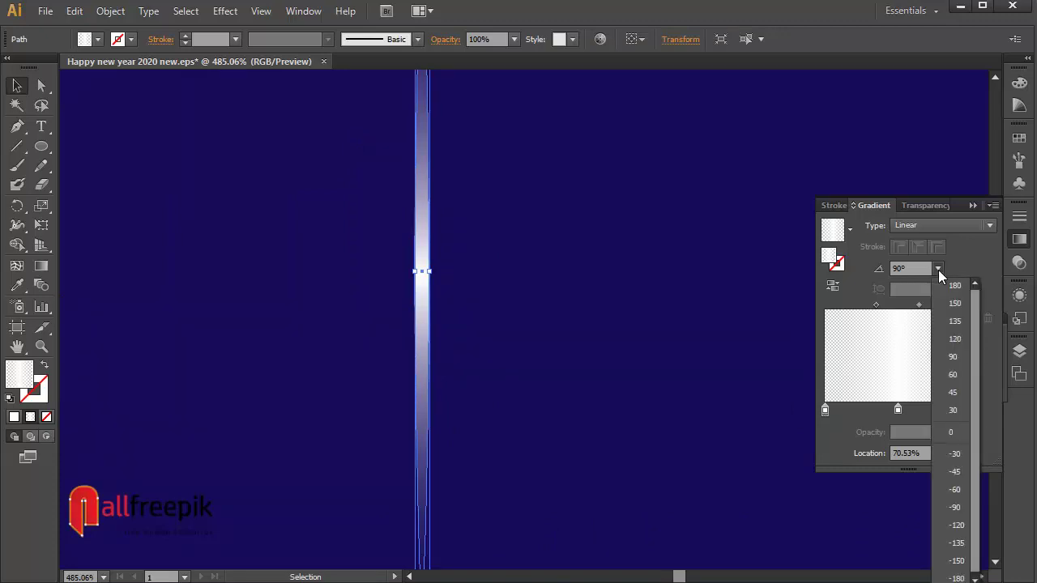
left_click(956, 339)
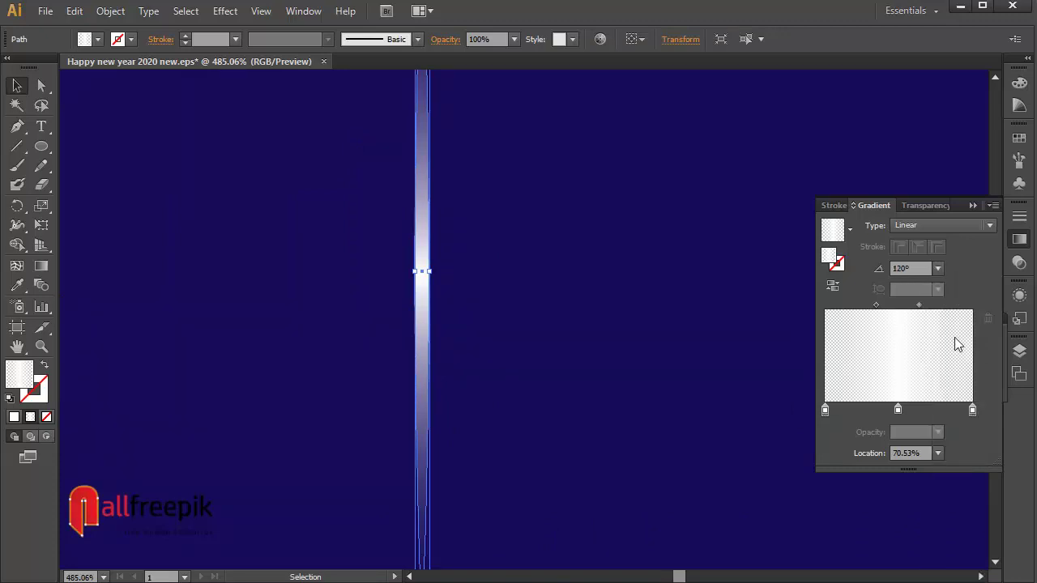
left_click(638, 280)
- Copy the vertical white sliver and paste the duplicate in front of it
left_click(639, 274, "ctrl+alt")
left_click(639, 273, "ctrl+alt")
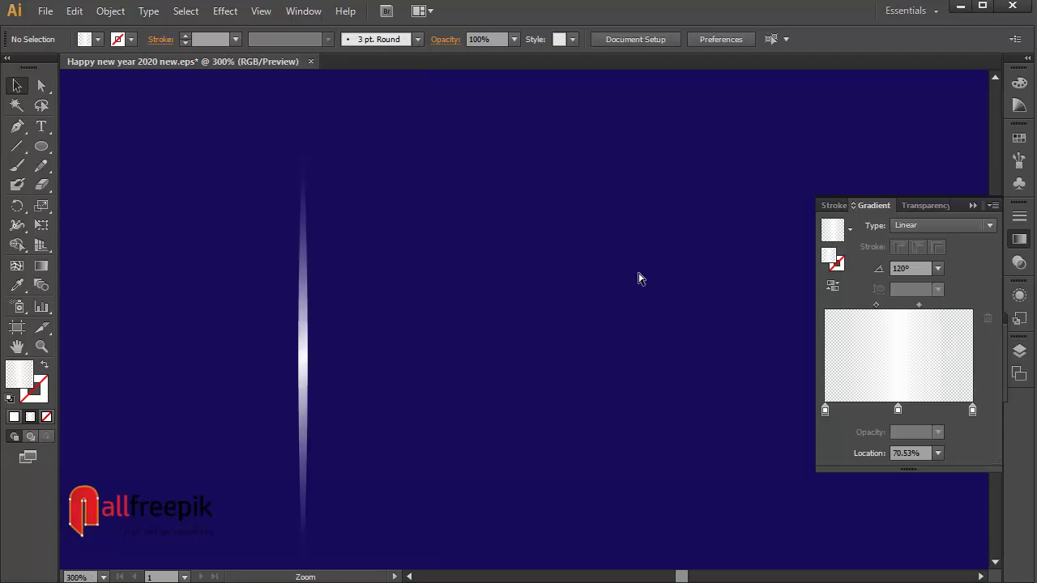
left_click(307, 352)
key("space")
left_click_drag(474, 342, 543, 307)
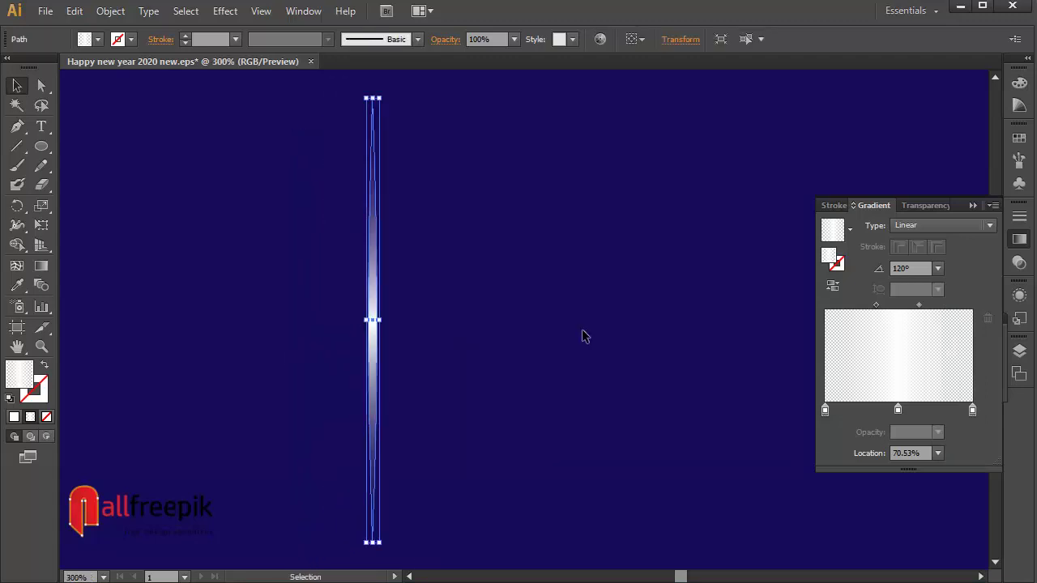
left_click(582, 333)
left_click(381, 280)
left_click(74, 10)
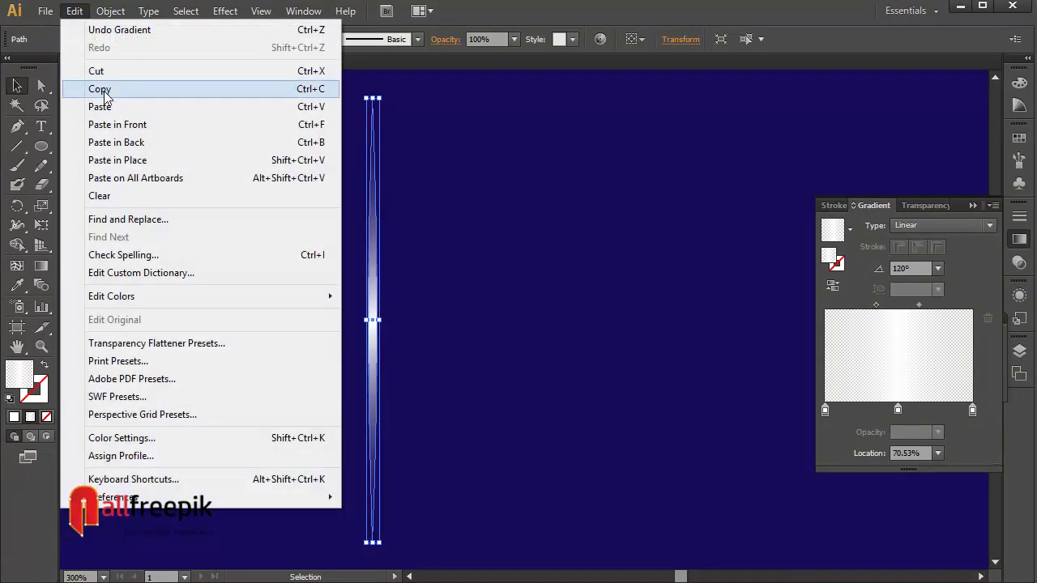
left_click(99, 89)
left_click(74, 11)
left_click(102, 122)
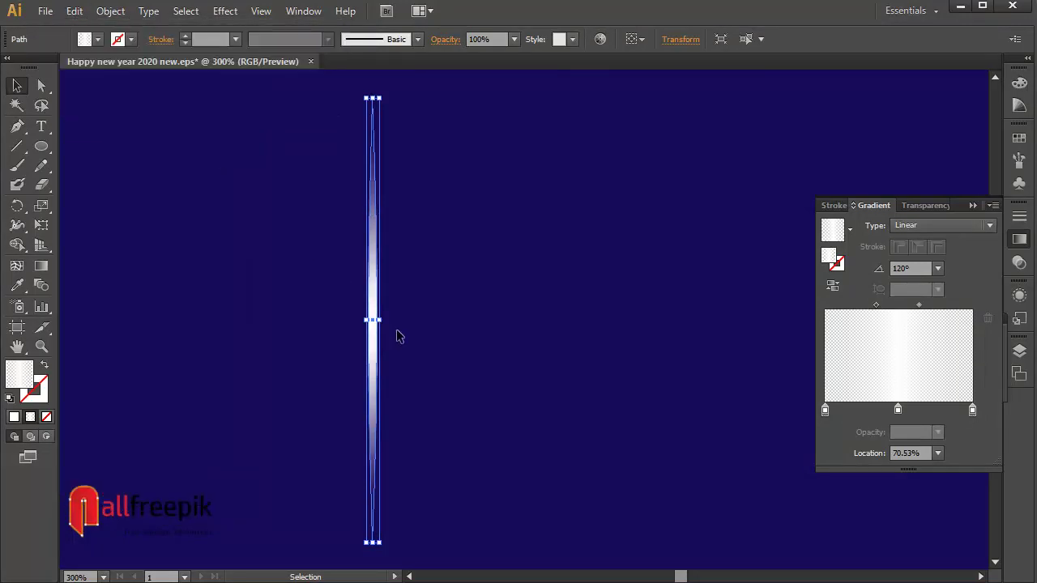
- Rotate the pasted sliver 90° so the two rays form a cross
left_click_drag(384, 550, 556, 342)
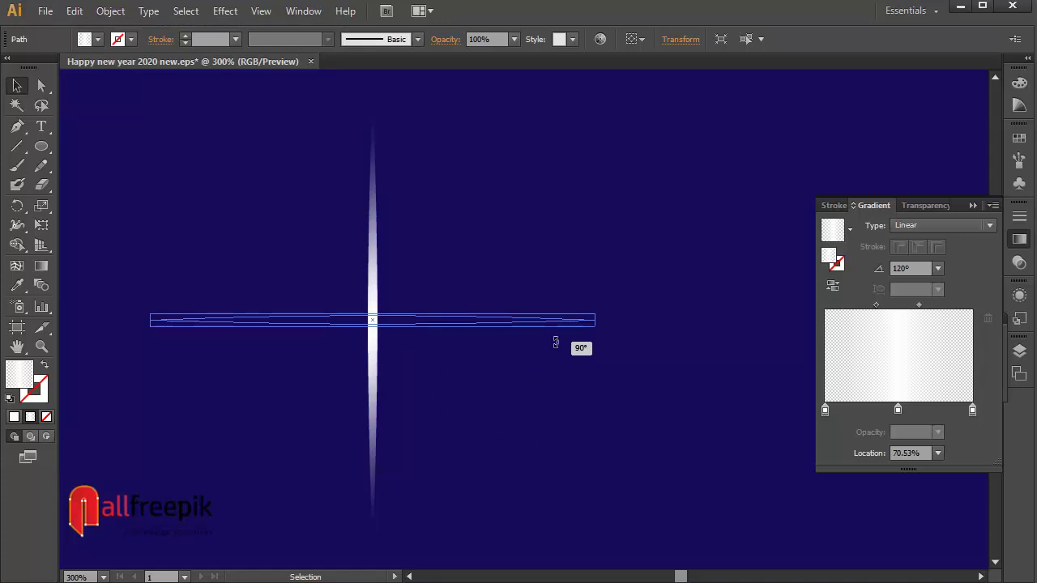
left_click_drag(556, 348, 556, 348)
left_click(430, 332)
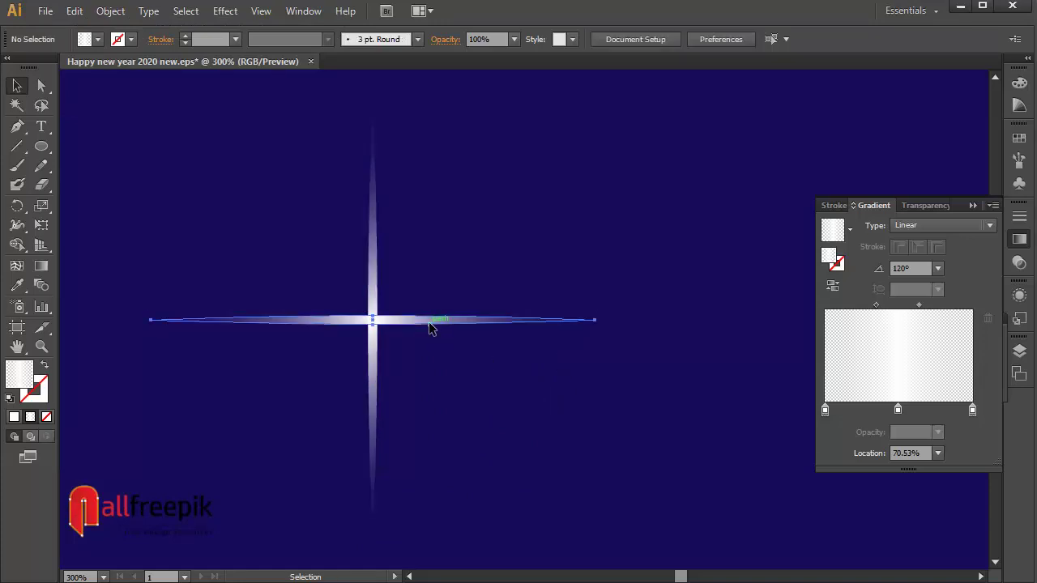
- Paste a copy of the horizontal ray in front and rotate it 45° into a diagonal rising to the right
left_click(430, 328)
left_click(74, 11)
left_click(100, 89)
left_click(74, 10)
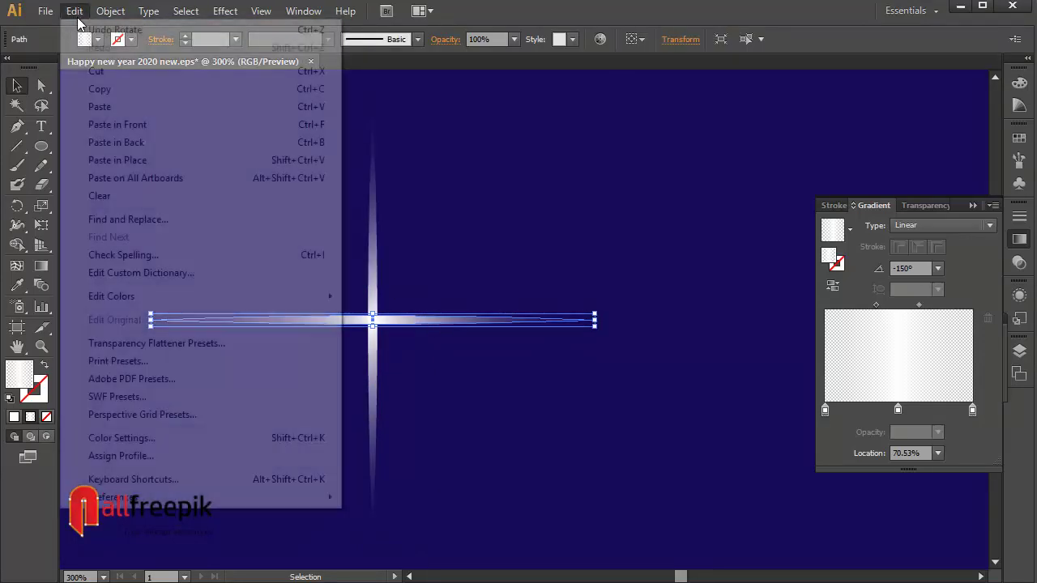
left_click(114, 125)
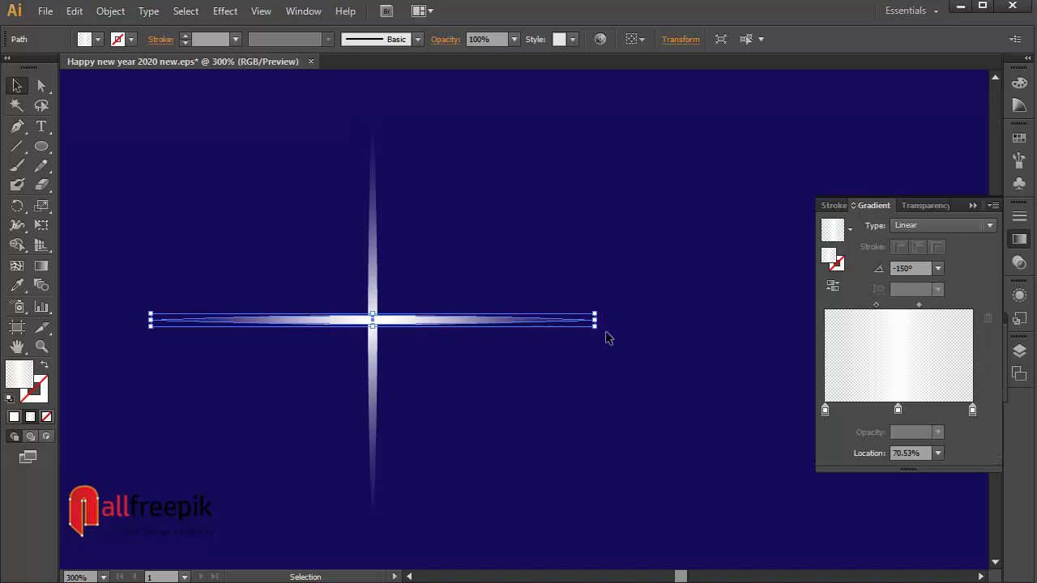
left_click_drag(605, 334, 593, 202)
left_click(557, 292)
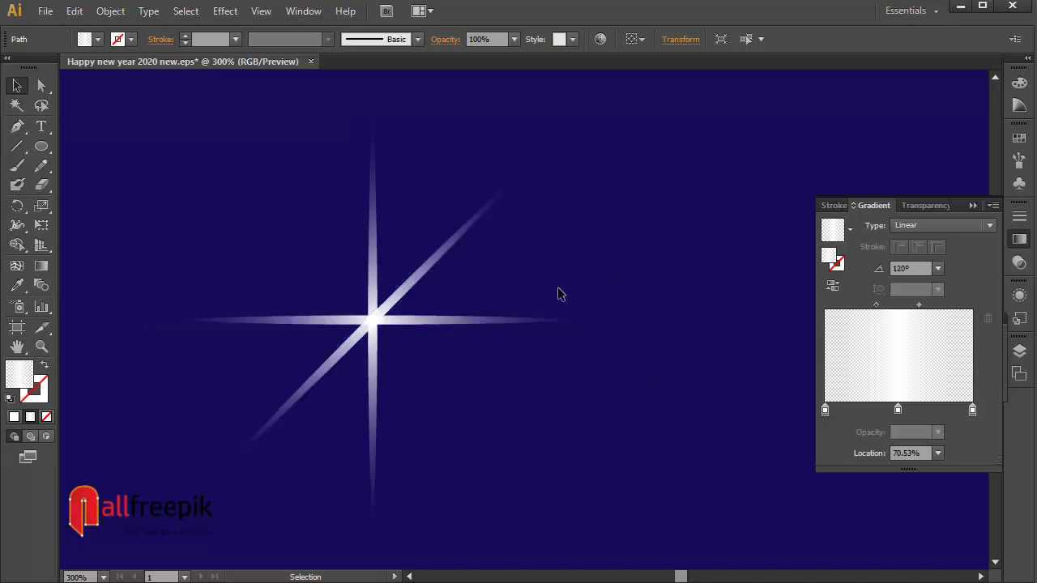
- Paste a copy of the diagonal ray in front and rotate it 90° to complete the eight-pointed sparkle
left_click(430, 261)
left_click(74, 10)
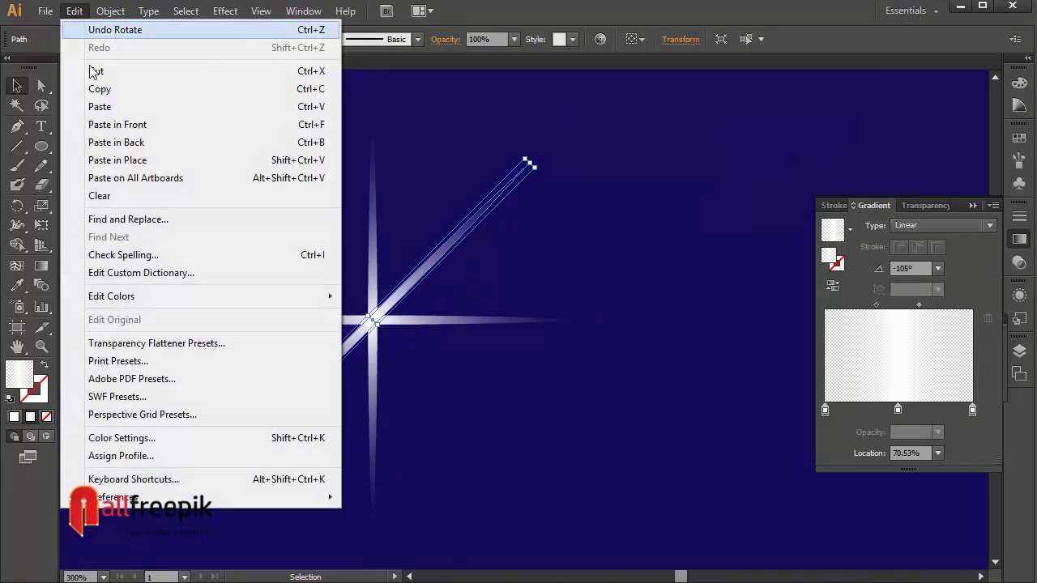
left_click(105, 88)
left_click(74, 11)
left_click(316, 124)
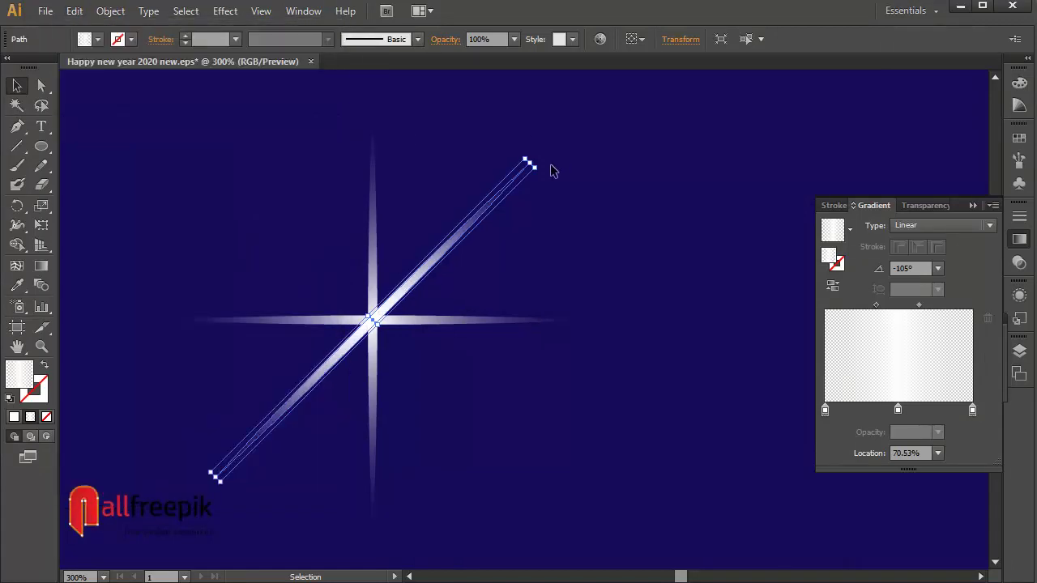
left_click_drag(542, 166, 219, 158)
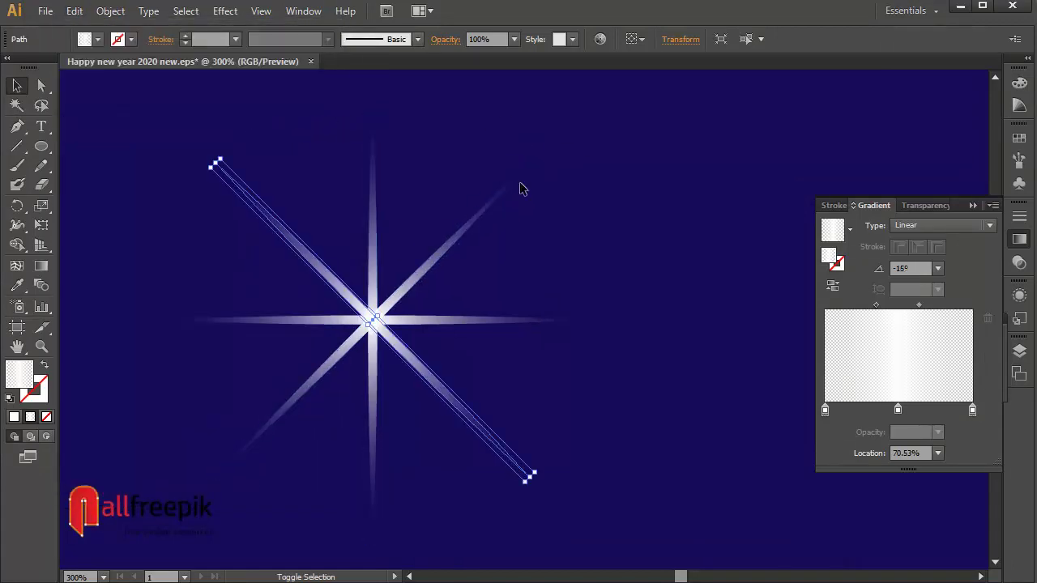
left_click(694, 199)
- Select all four rays of the sparkle and group them
left_click_drag(690, 172, 243, 454)
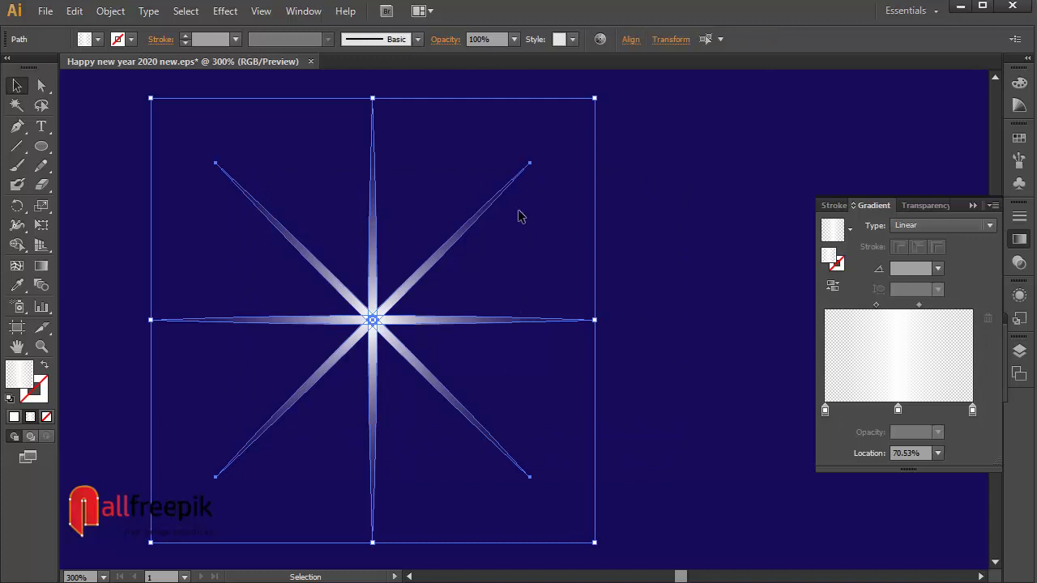
left_click(108, 11)
left_click(134, 72)
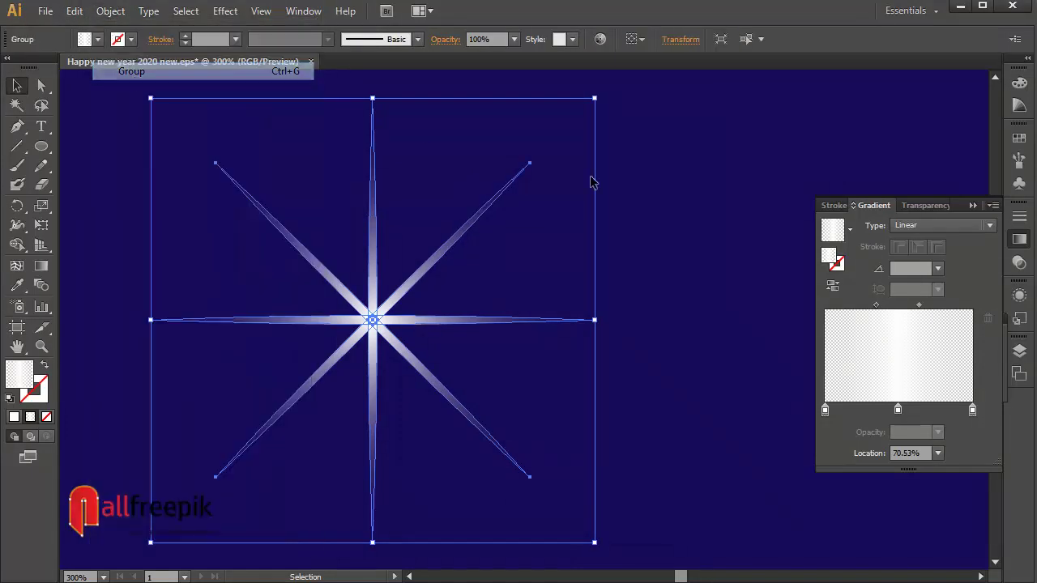
left_click(708, 229)
- Move the grouped sparkle onto the top curve of the small digit 2
left_click(645, 255, "ctrl+alt")
left_click(645, 255, "ctrl+alt")
left_click(646, 255, "ctrl+alt")
left_click(646, 255, "ctrl+alt")
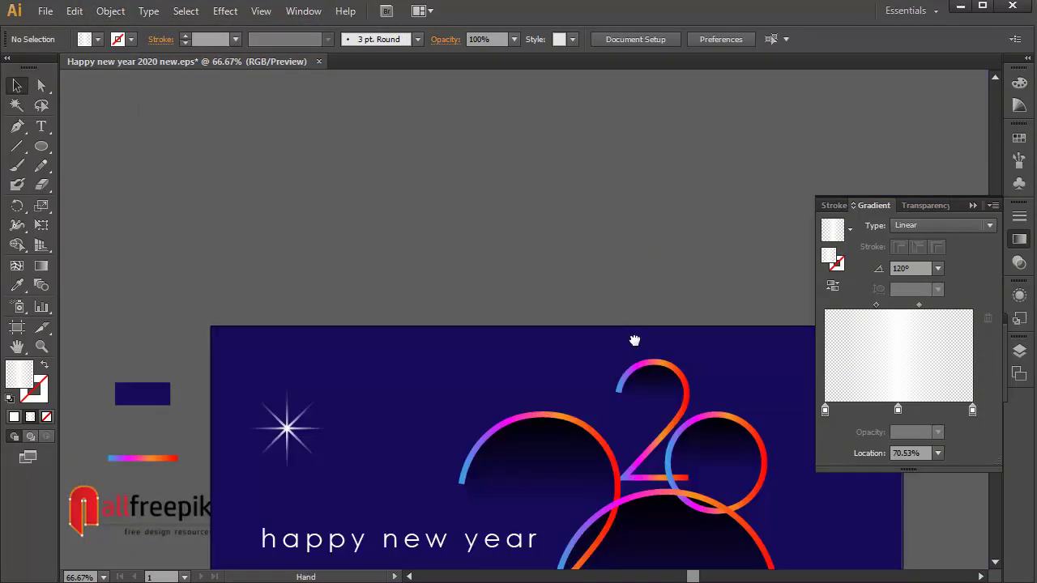
left_click_drag(635, 340, 531, 153)
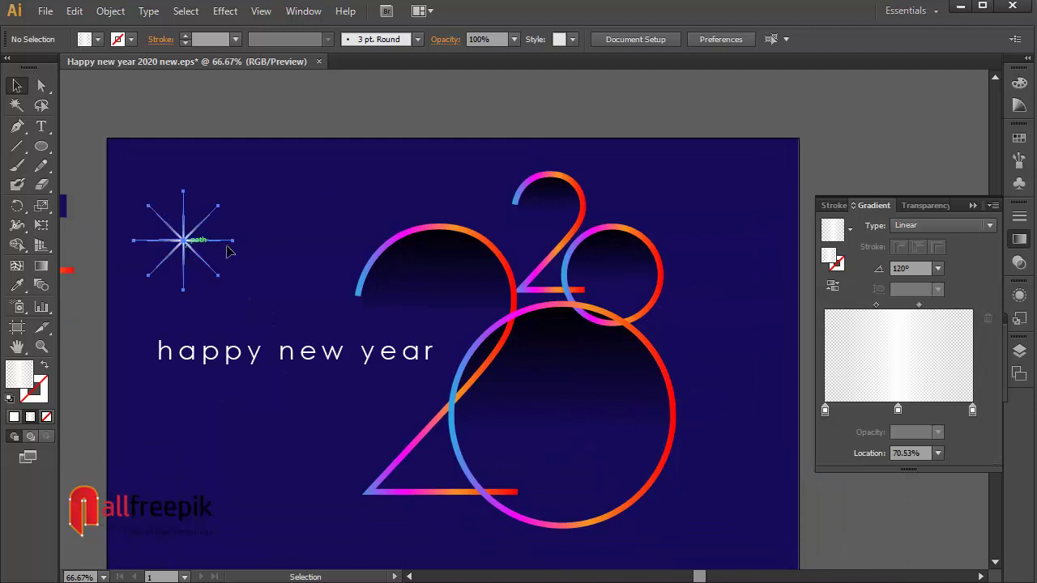
left_click_drag(227, 252, 604, 185)
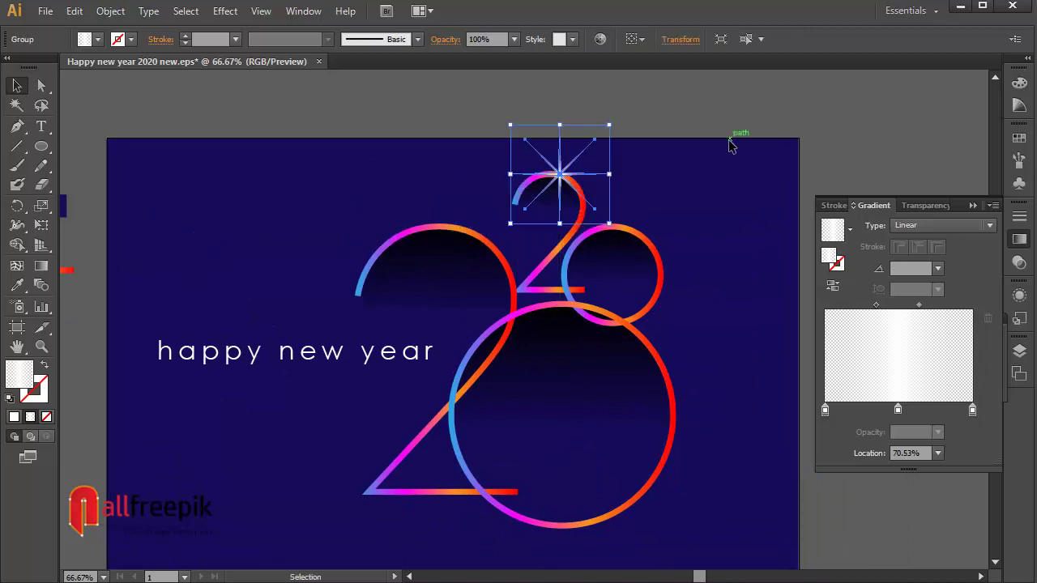
left_click(729, 140)
- Scale the sparkle on the small 2 down around its centre to about 40% of its size
left_click(561, 177)
key("ctrl+space")
left_click_drag(454, 104, 758, 339)
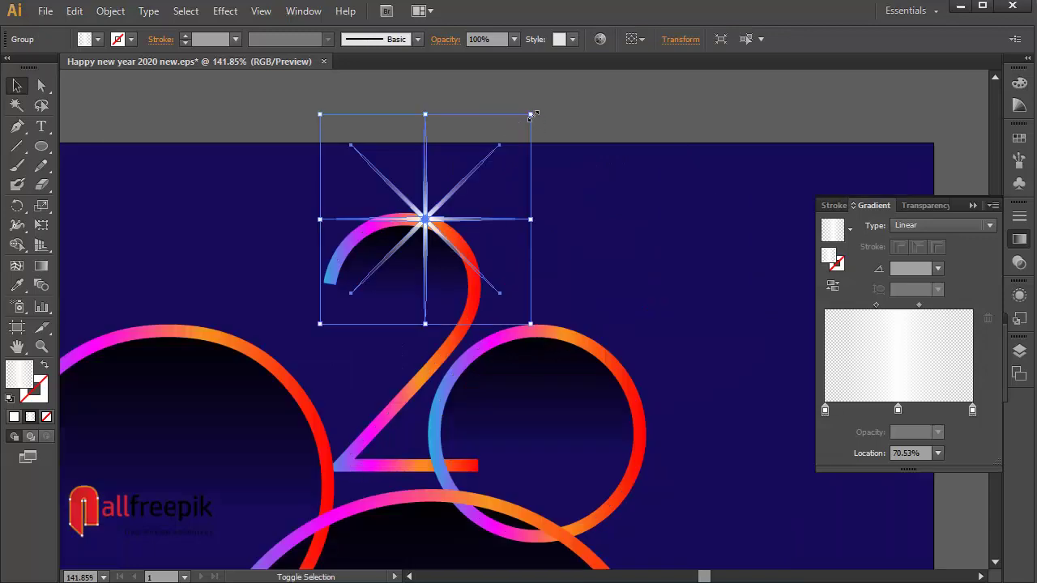
left_click_drag(531, 116, 470, 176)
left_click(565, 206)
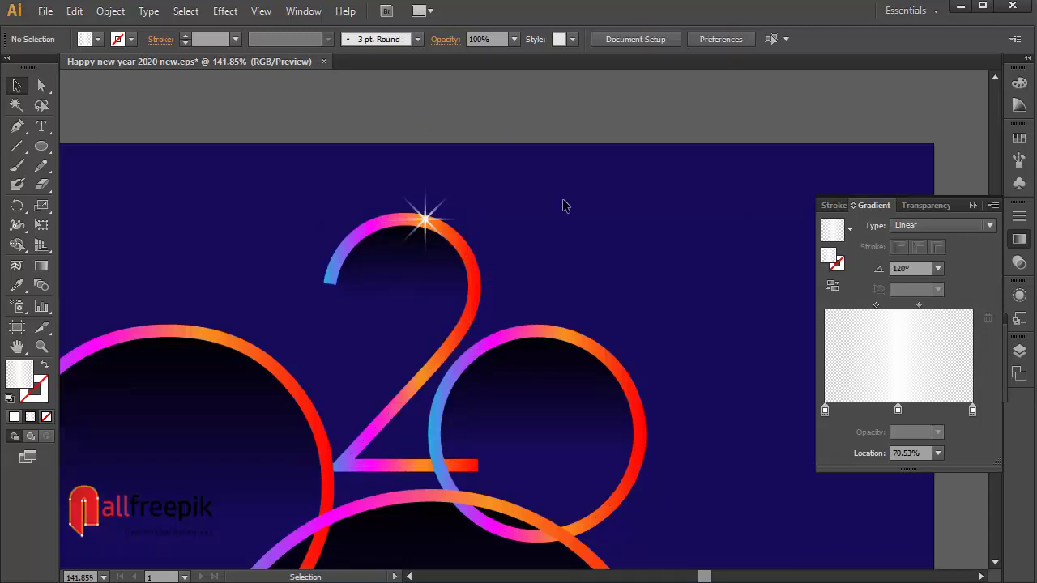
- Duplicate the sparkle onto the upper-right edge of the small 0, enlarge it proportionally and nudge it onto the stroke
left_click_drag(436, 225, 627, 382)
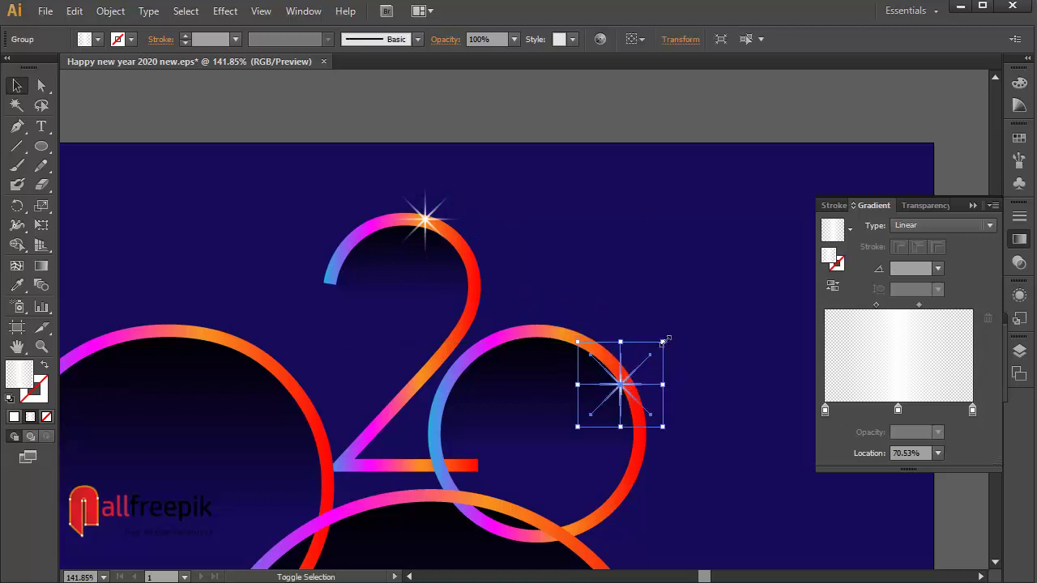
left_click_drag(665, 340, 703, 312)
left_click(764, 410)
left_click_drag(764, 410, 759, 241)
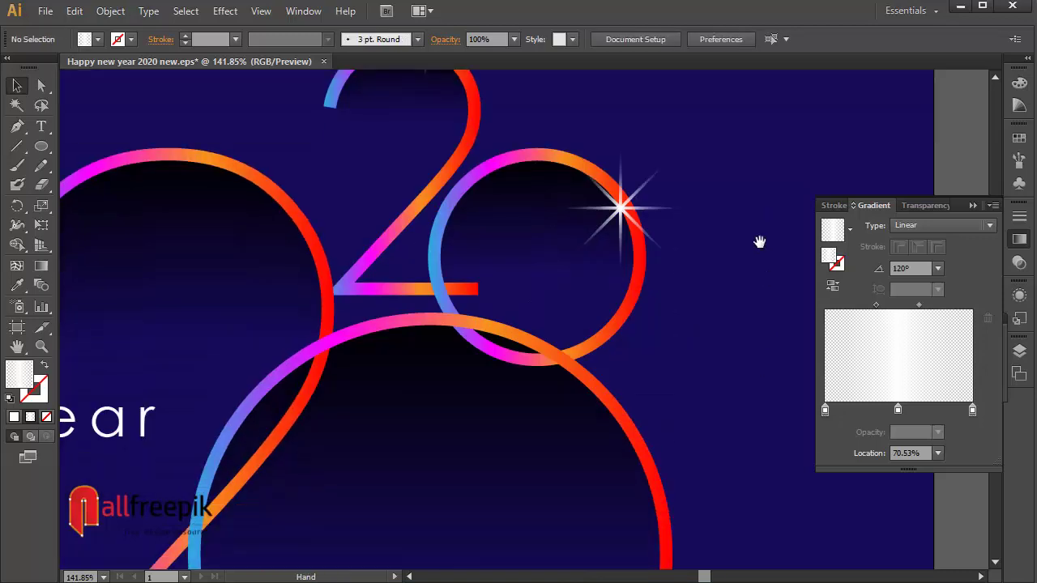
left_click_drag(627, 211, 629, 209)
left_click(774, 274)
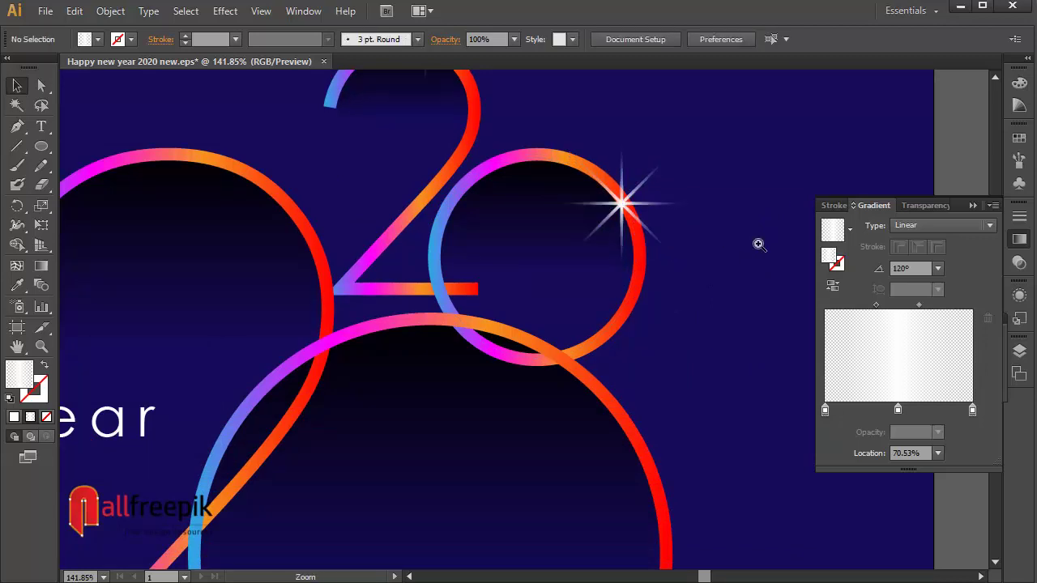
left_click(759, 244, "alt")
left_click(740, 203, "alt")
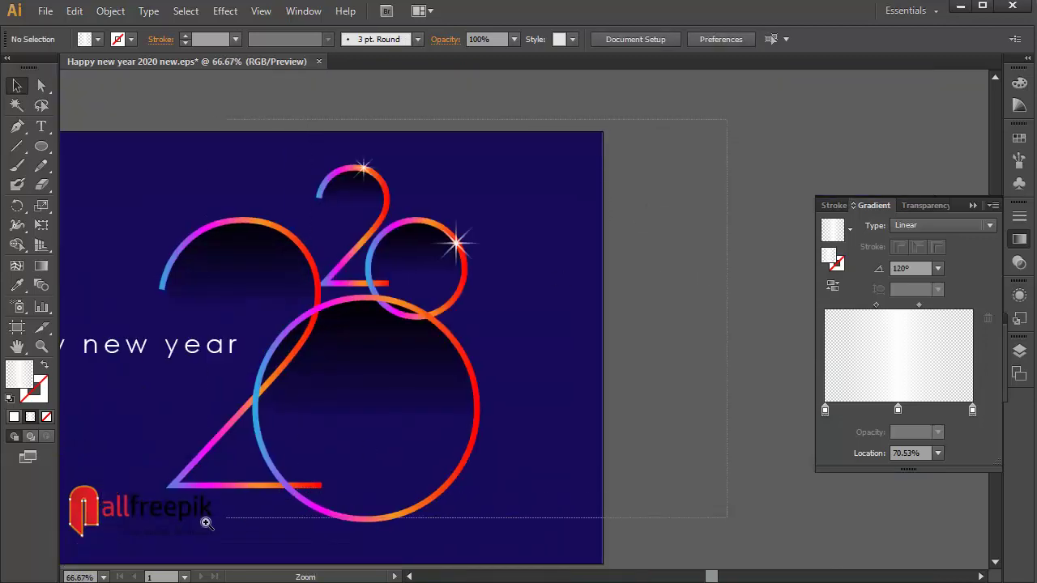
- Duplicate the small 0's sparkle onto the crossing of the large 2 and large 0, and enlarge the copy proportionally
left_click_drag(205, 523, 202, 521)
left_click_drag(602, 266, 686, 201)
left_click_drag(598, 165, 354, 389)
left_click_drag(388, 335, 412, 310)
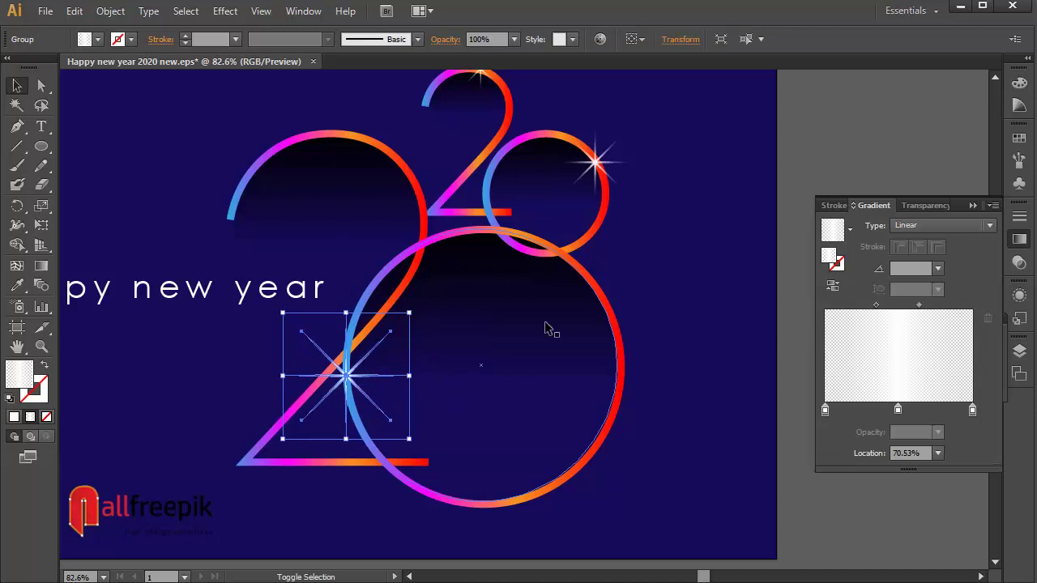
left_click(743, 277)
- Duplicate the small 0's sparkle onto the large 0's right edge, shrink it around its centre, and copy it onto the large 0's upper-left curve
left_click_drag(603, 190, 622, 413)
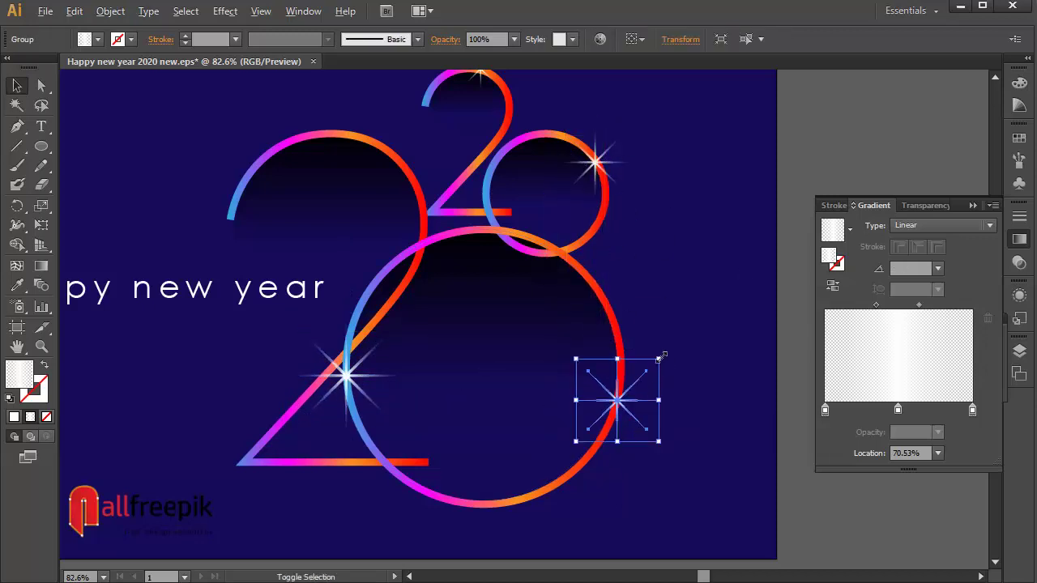
left_click_drag(658, 359, 653, 364)
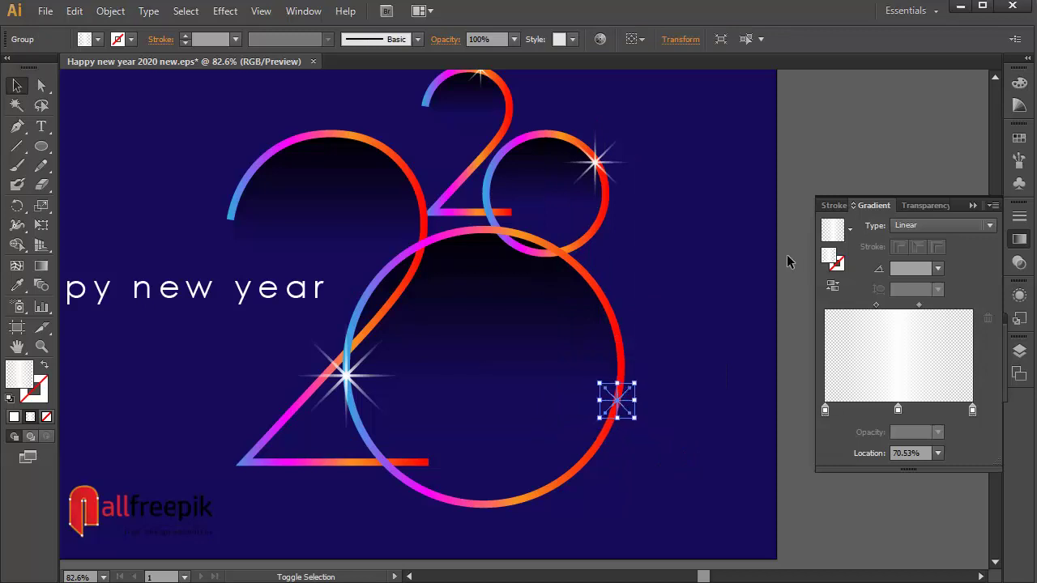
left_click(790, 259)
left_click_drag(617, 403, 451, 235)
left_click(681, 224)
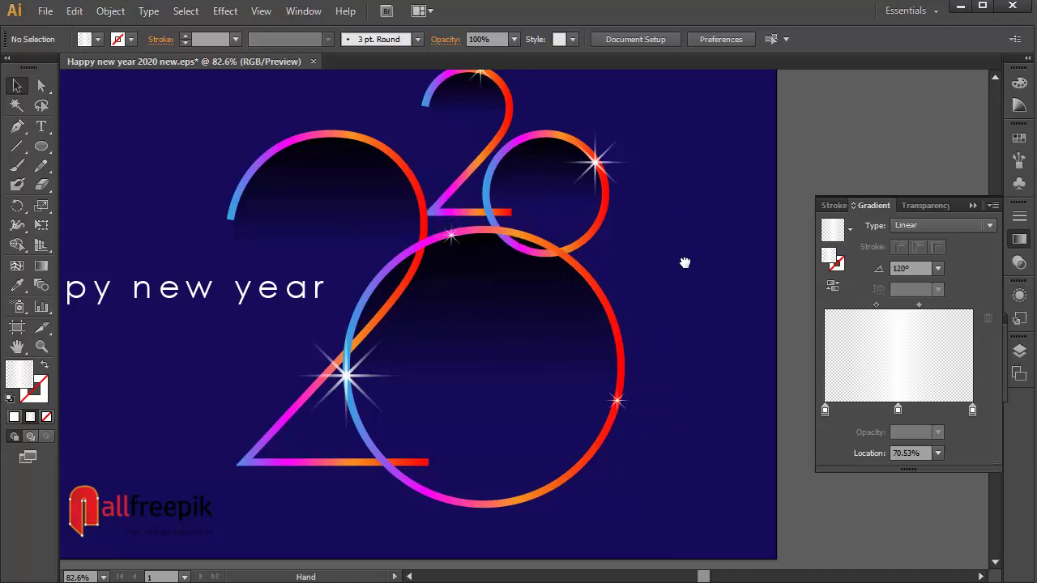
- Duplicate the small sparkle onto the upper-left curve of the large 2 and enlarge it around its centre
left_click_drag(683, 262, 757, 238)
left_click_drag(526, 224, 346, 139)
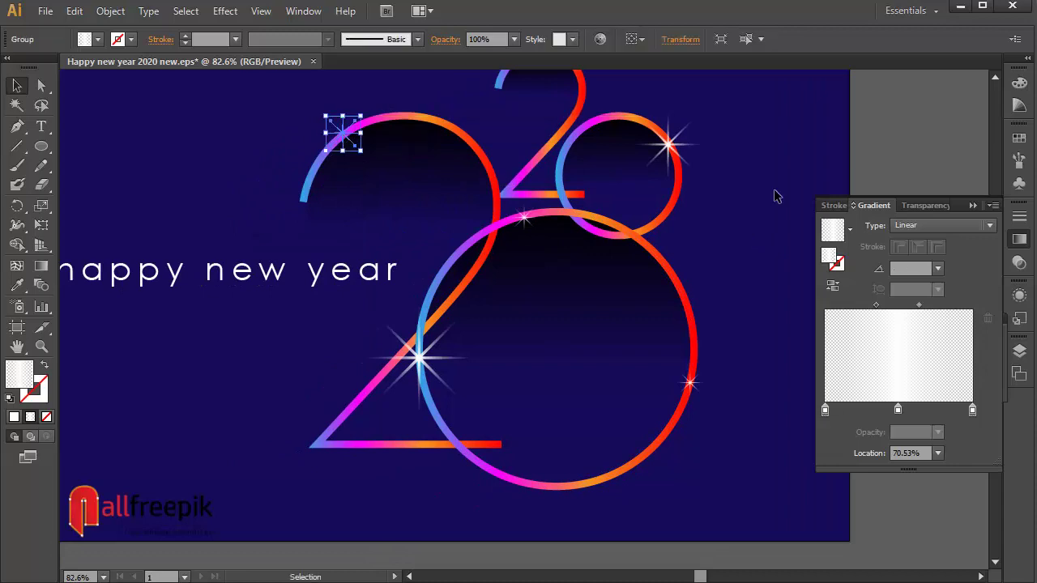
left_click(724, 174)
left_click_drag(743, 183, 713, 222)
left_click(312, 171)
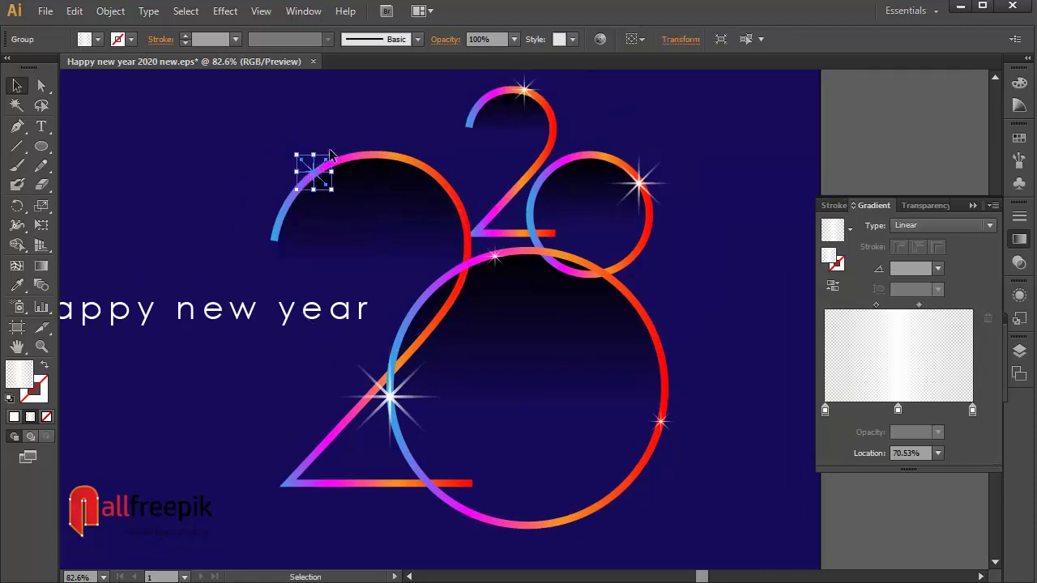
left_click_drag(336, 154, 345, 141)
left_click(712, 149)
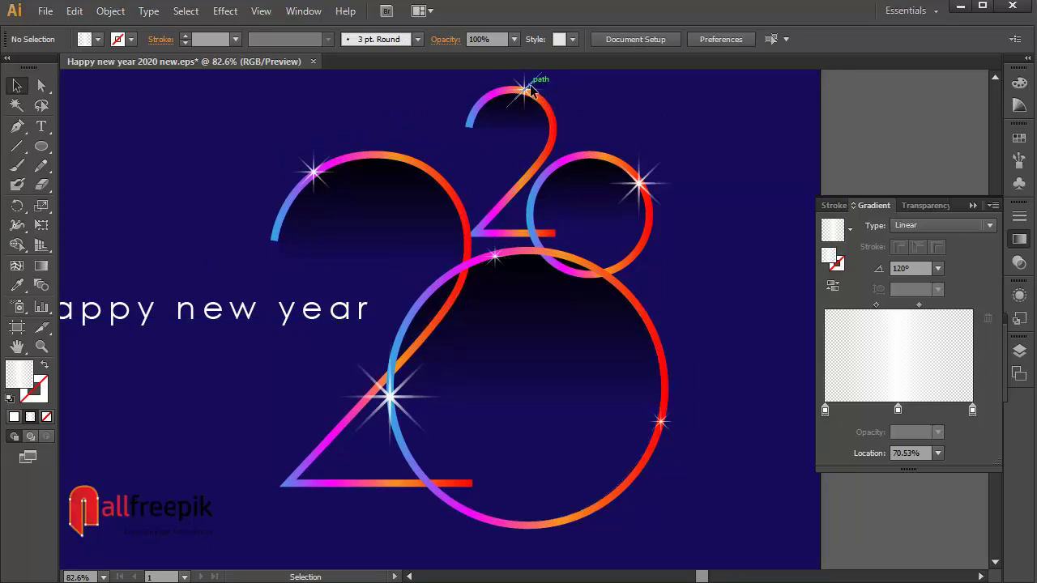
- Duplicate the sparkle from the small 2 onto the bottom edge of the large 0
left_click_drag(526, 89, 524, 528)
left_click(726, 497)
key("space")
left_click_drag(756, 323, 755, 330)
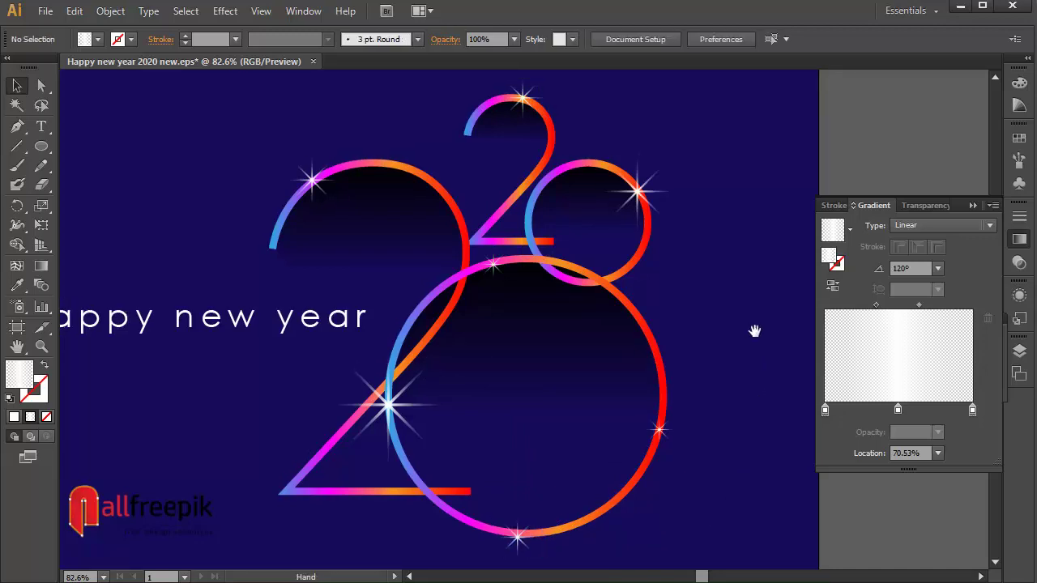
- Rotate the sparkles on the bottom and right edges of the large 0 slightly
left_click(517, 551)
left_click_drag(549, 570, 560, 558)
left_click(724, 515)
left_click(671, 444)
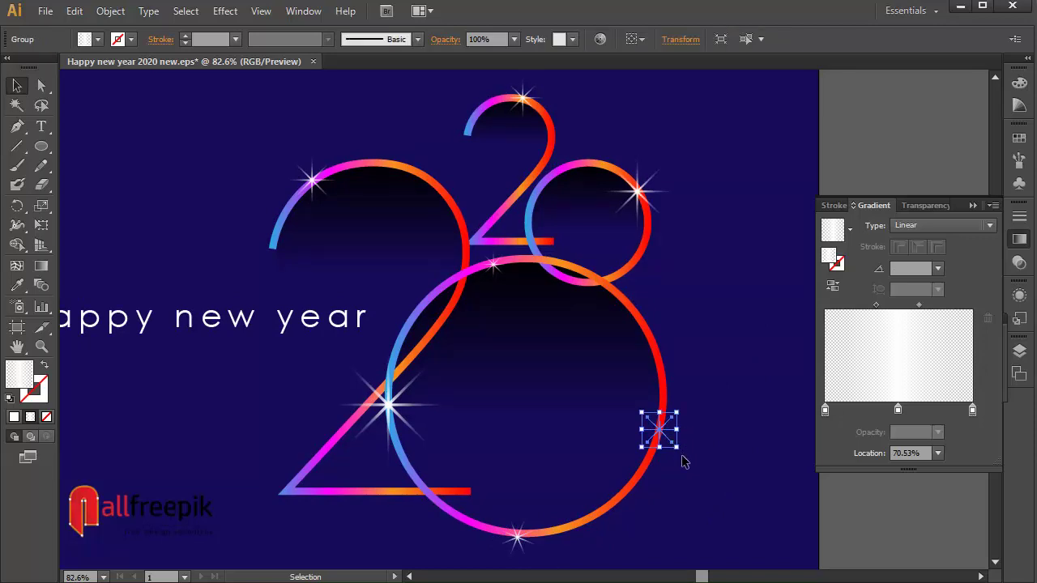
left_click_drag(682, 453, 708, 472)
left_click(708, 472)
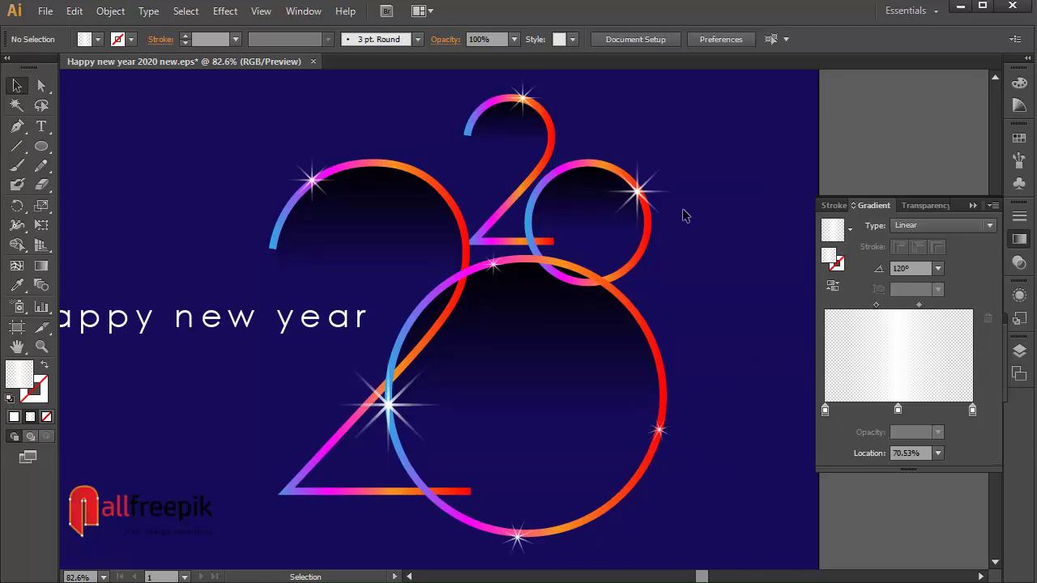
- Rotate the small 0's upper-right sparkle and the big sparkle where the large 2 meets the large 0 by a few degrees
left_click(643, 200)
left_click_drag(683, 232, 671, 249)
left_click(745, 296)
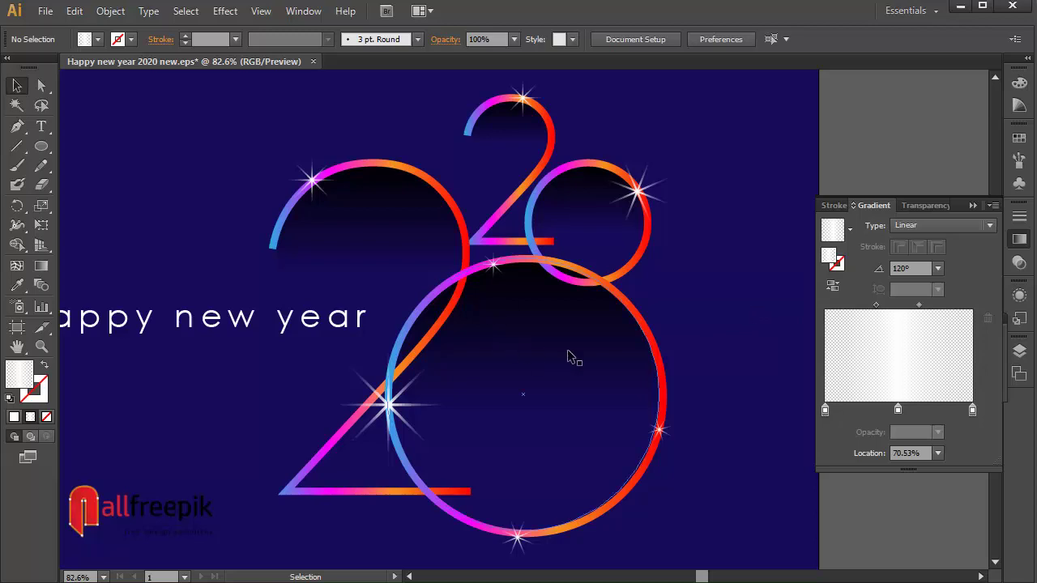
left_click(395, 402)
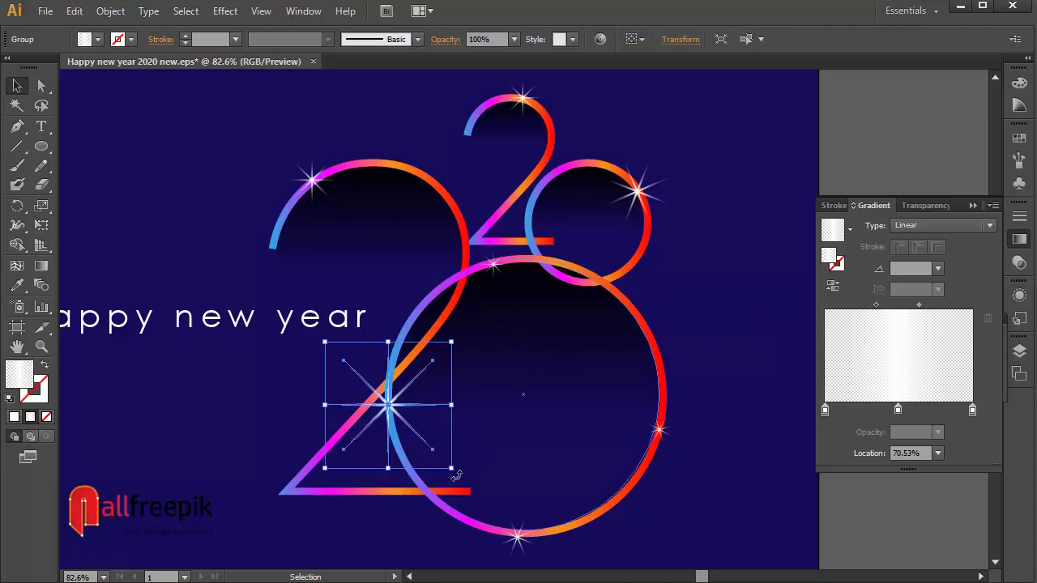
left_click_drag(456, 475, 470, 465)
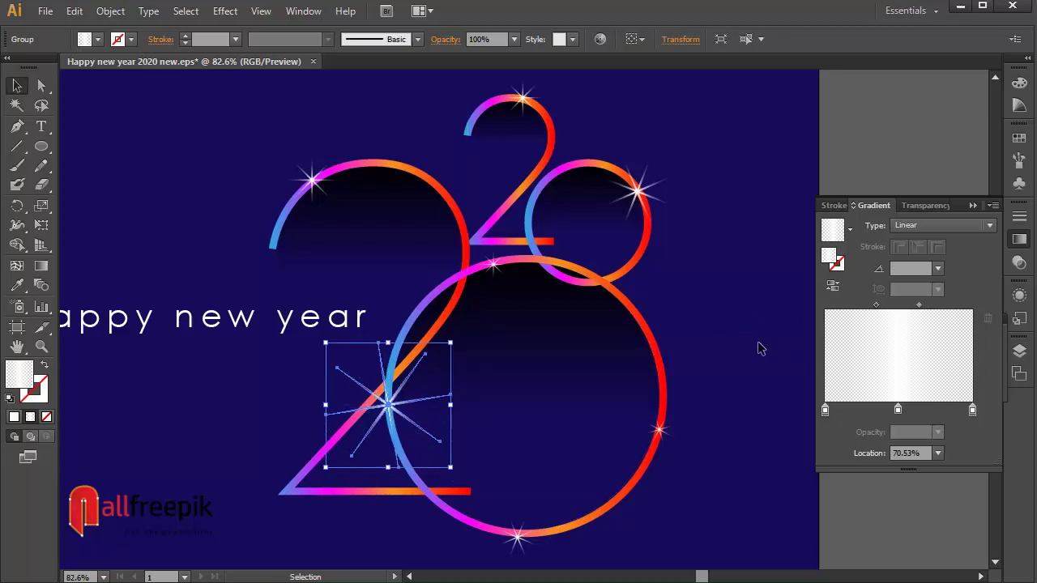
left_click(732, 286)
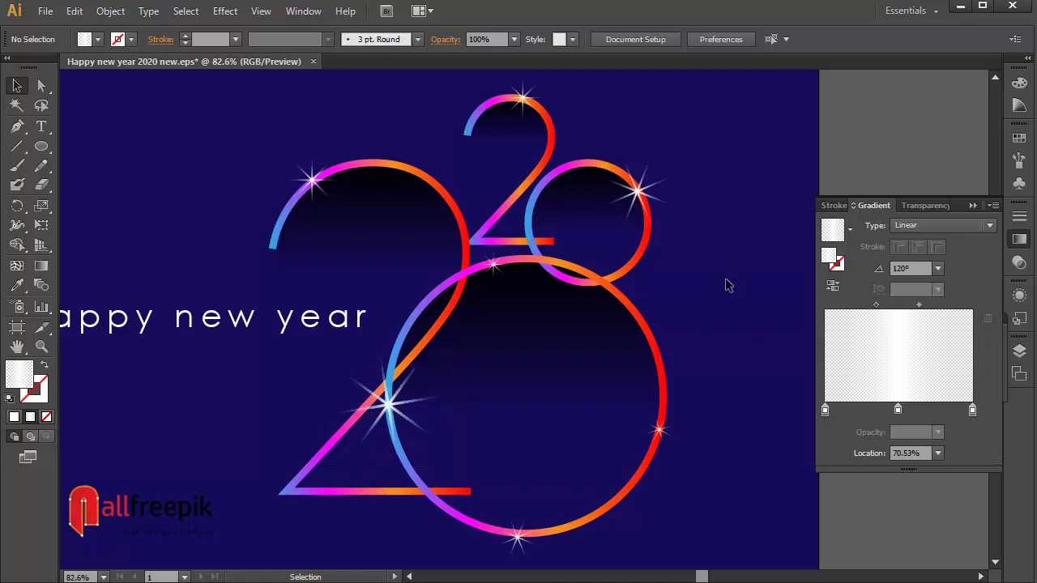
- Duplicate the large 0's top sparkle onto the large 2's right curve at a smaller size, and onto the small 0's lower-right edge
left_click_drag(498, 270, 459, 220)
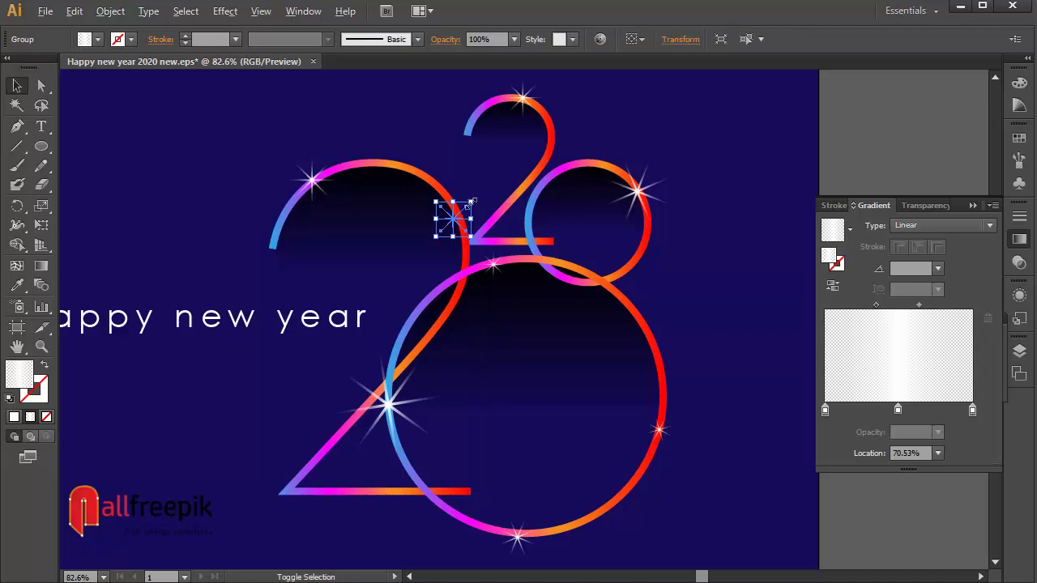
left_click_drag(473, 199, 463, 209)
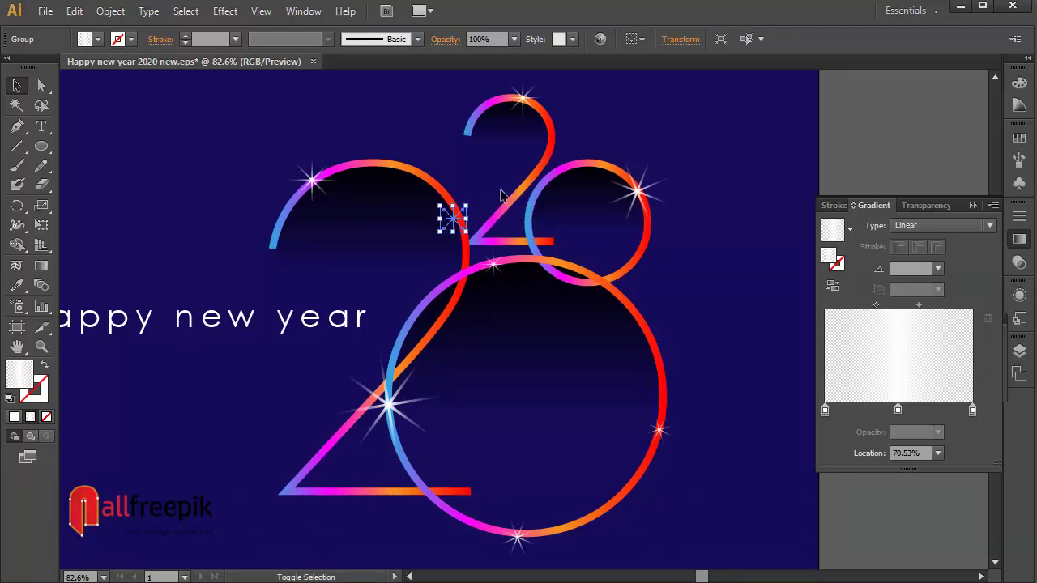
left_click(646, 158)
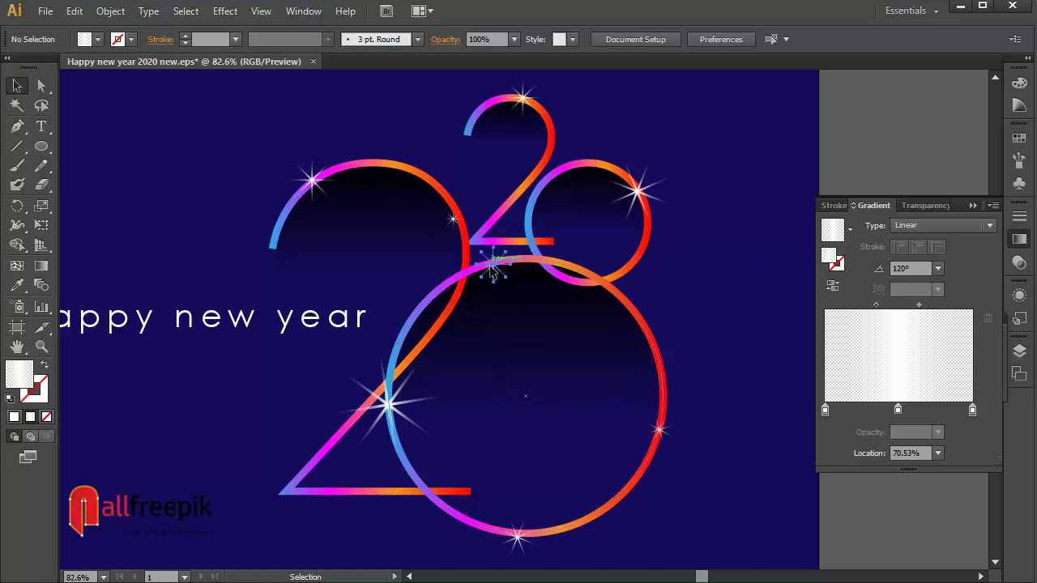
left_click_drag(491, 270, 656, 292)
left_click(750, 308)
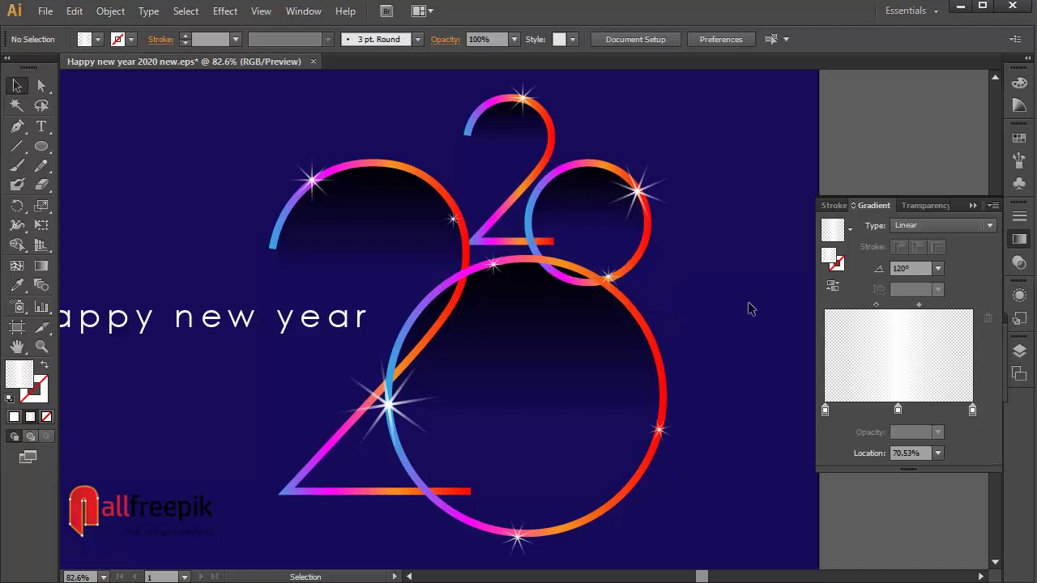
- Move the big sparkle up onto the exact crossing of the large 2's diagonal and the large 0
left_click(754, 300, "ctrl+alt")
left_click_drag(521, 334, 847, 202)
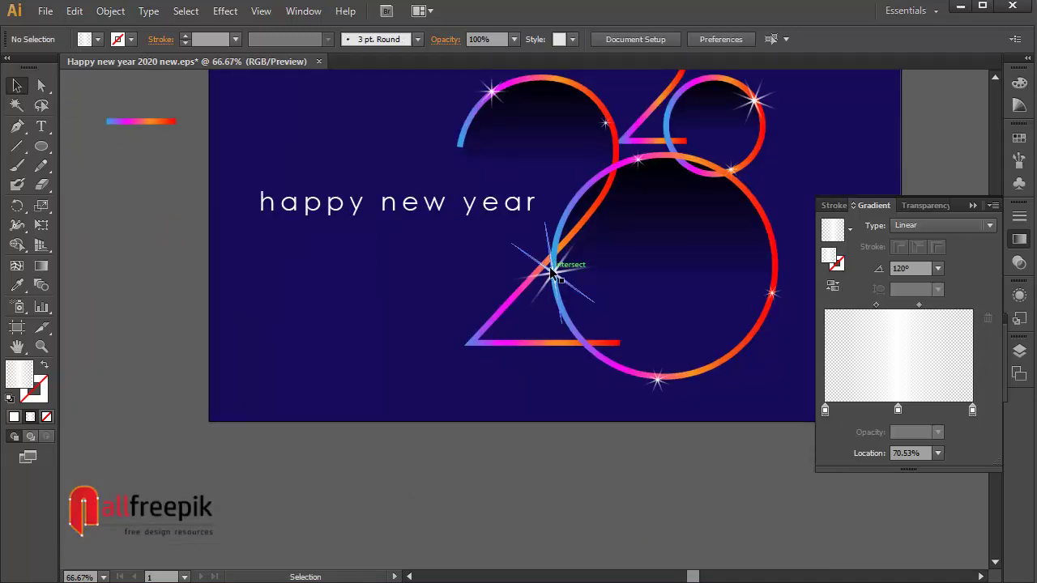
left_click_drag(551, 274, 552, 265)
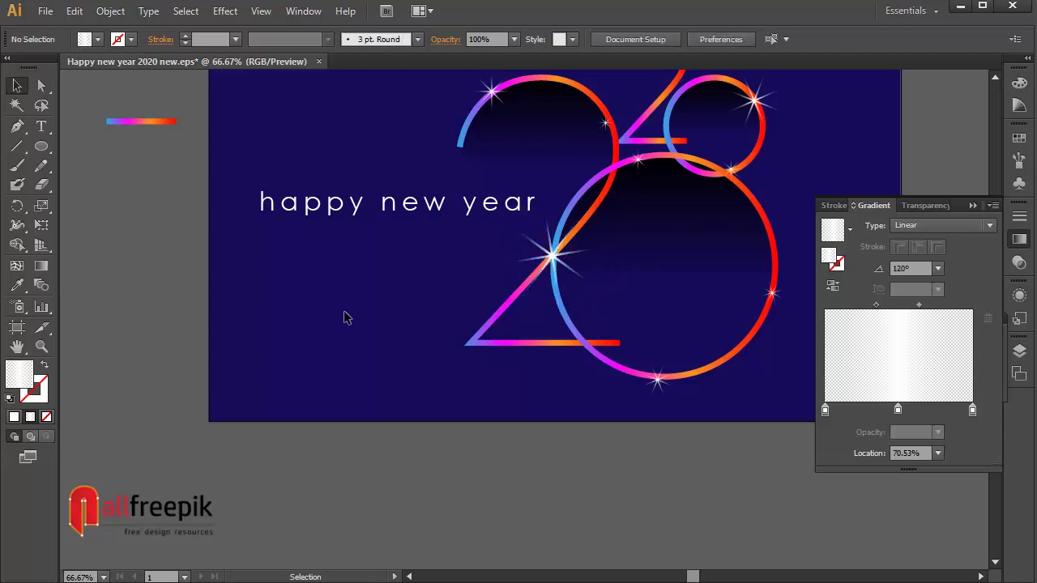
- Hide the gradient settings and floating text panels, and view the whole finished artboard enlarged
left_click_drag(320, 312, 278, 398)
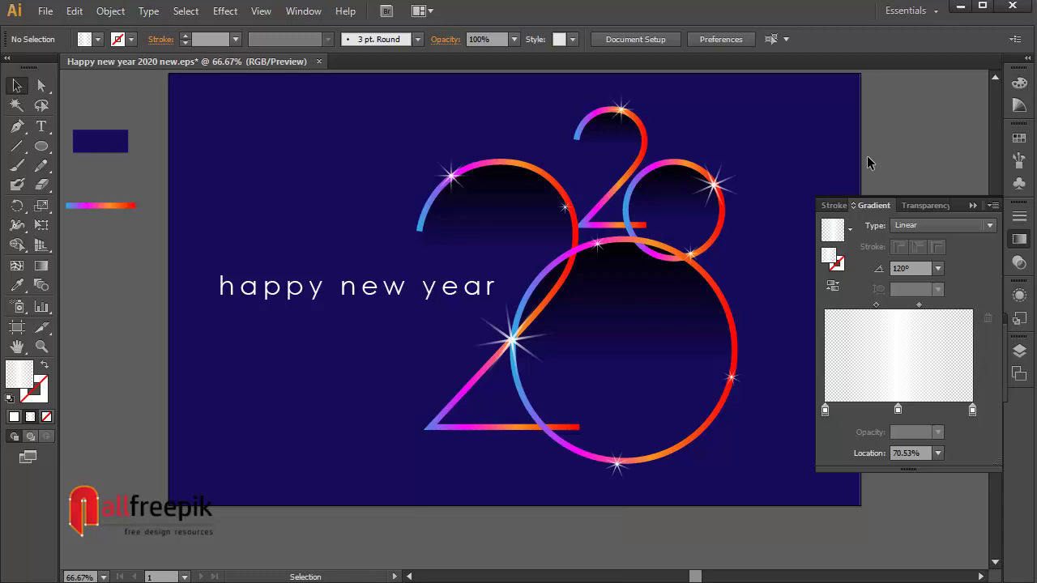
left_click(973, 206)
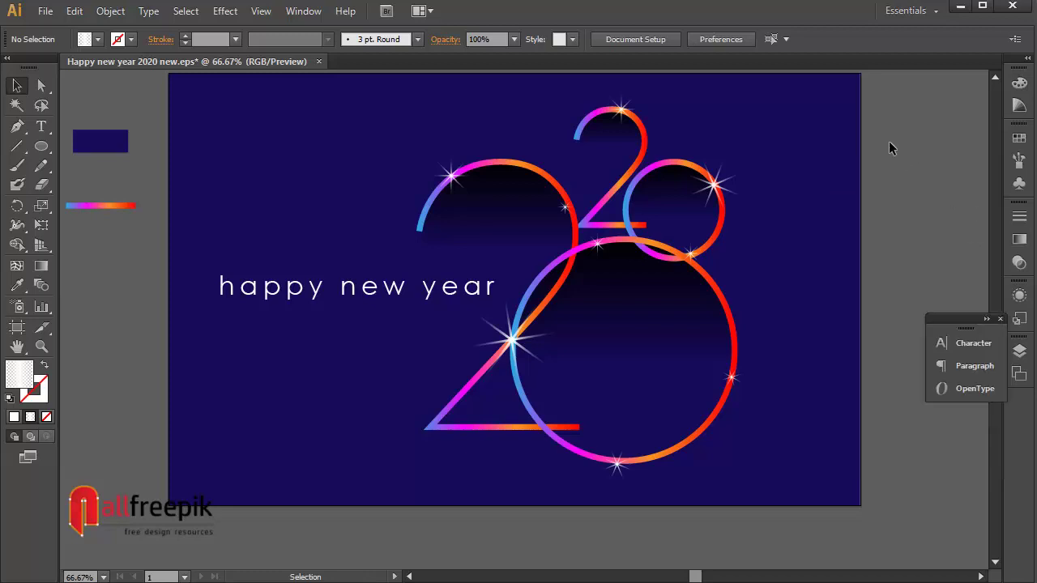
key("ctrl+space")
left_click_drag(165, 74, 872, 513)
left_click_drag(862, 264, 876, 248)
left_click_drag(972, 322, 965, 322)
left_click(994, 319)
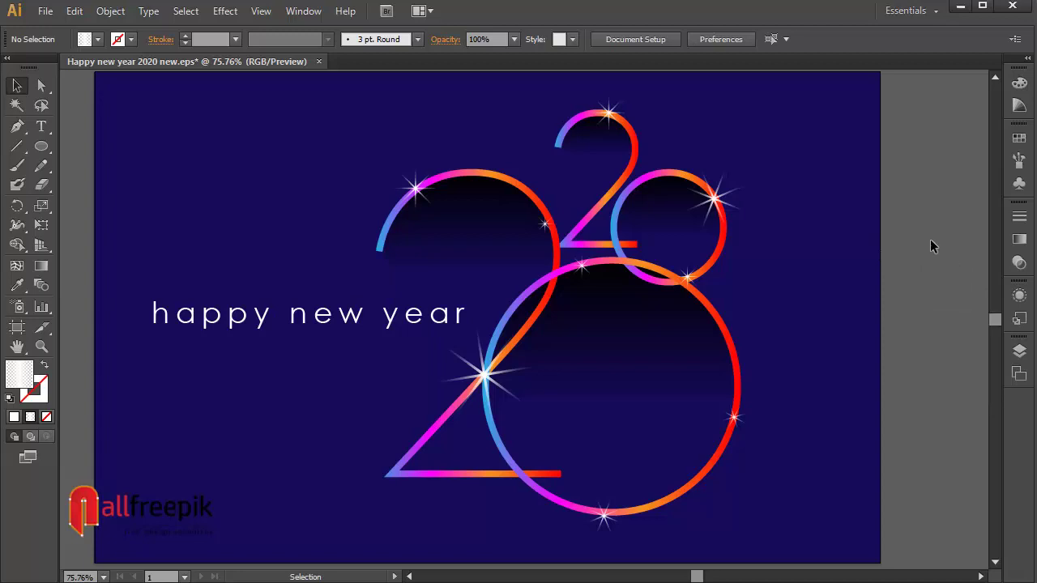